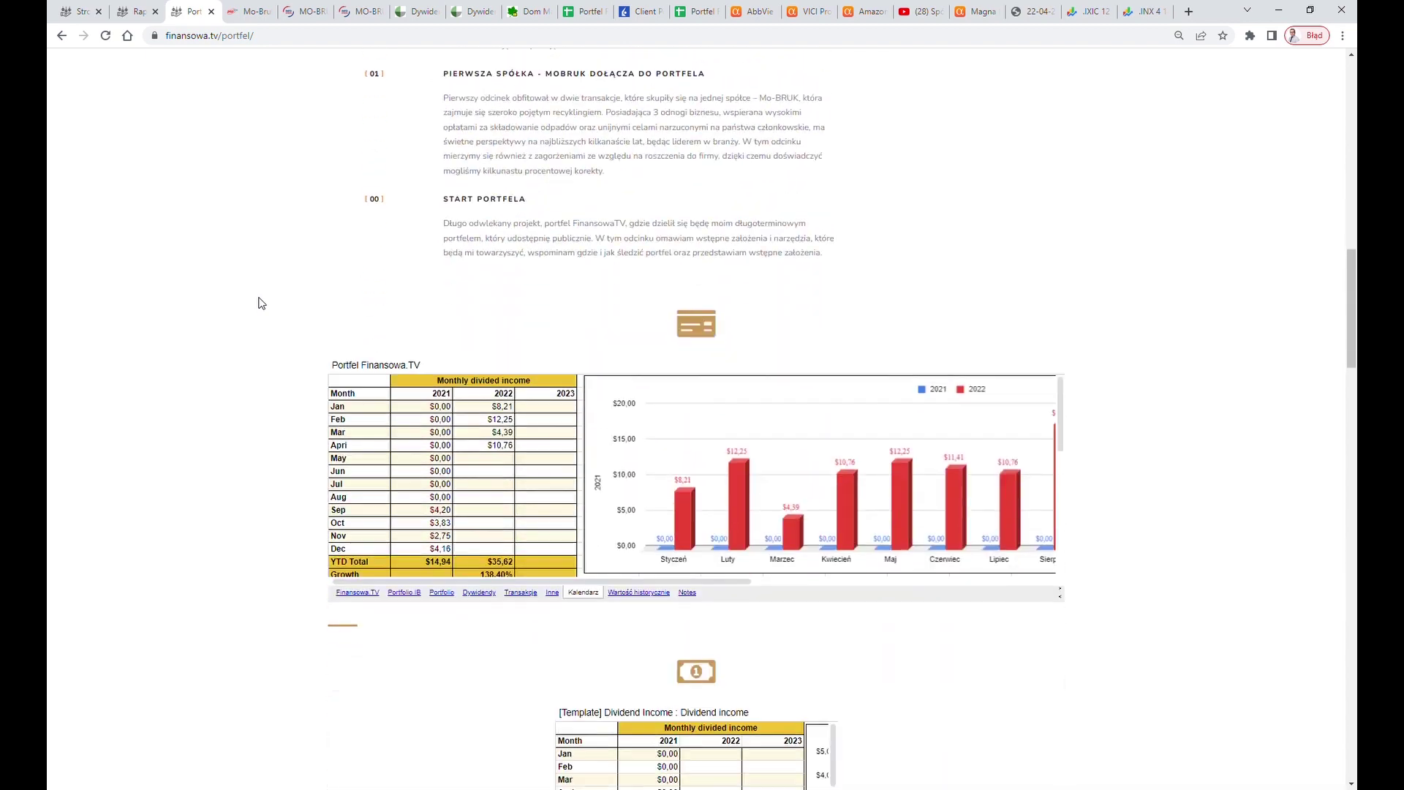
Step: Review the Portfolio IB, Portfolio, Dywidendy and Transakcje sheets embedded on the portfolio page, and the Finansowa.TV home page
scroll(259, 303, "up", 5)
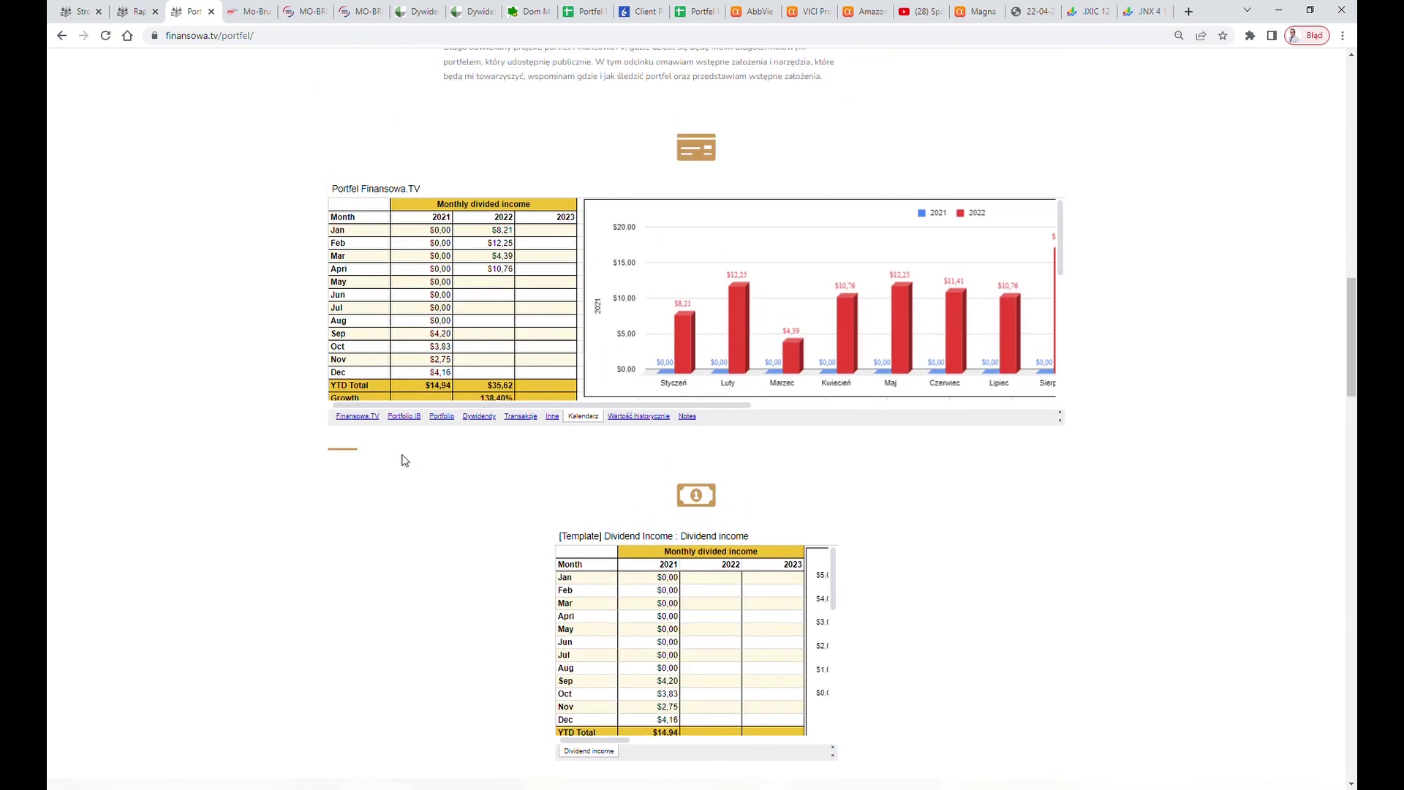
left_click(402, 416)
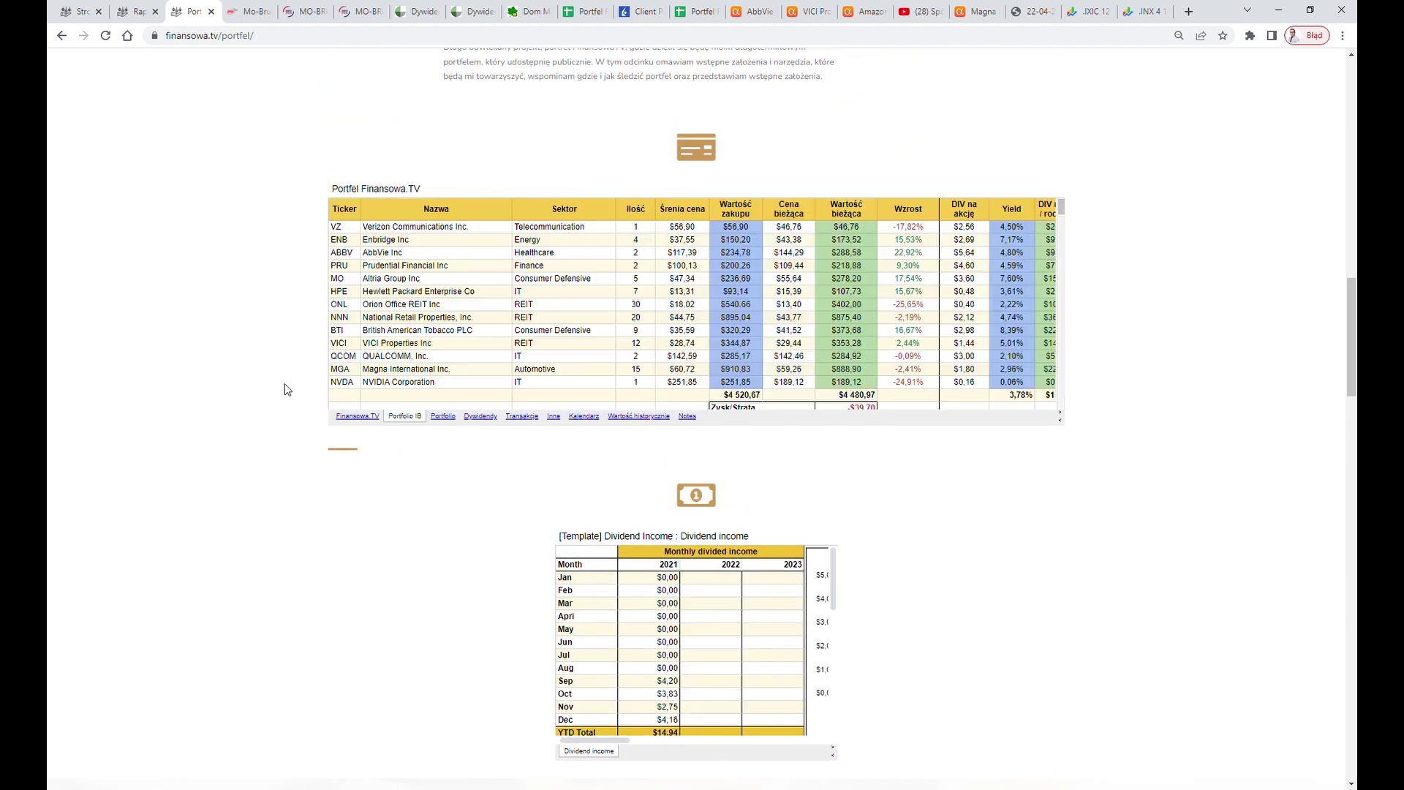
left_click(443, 416)
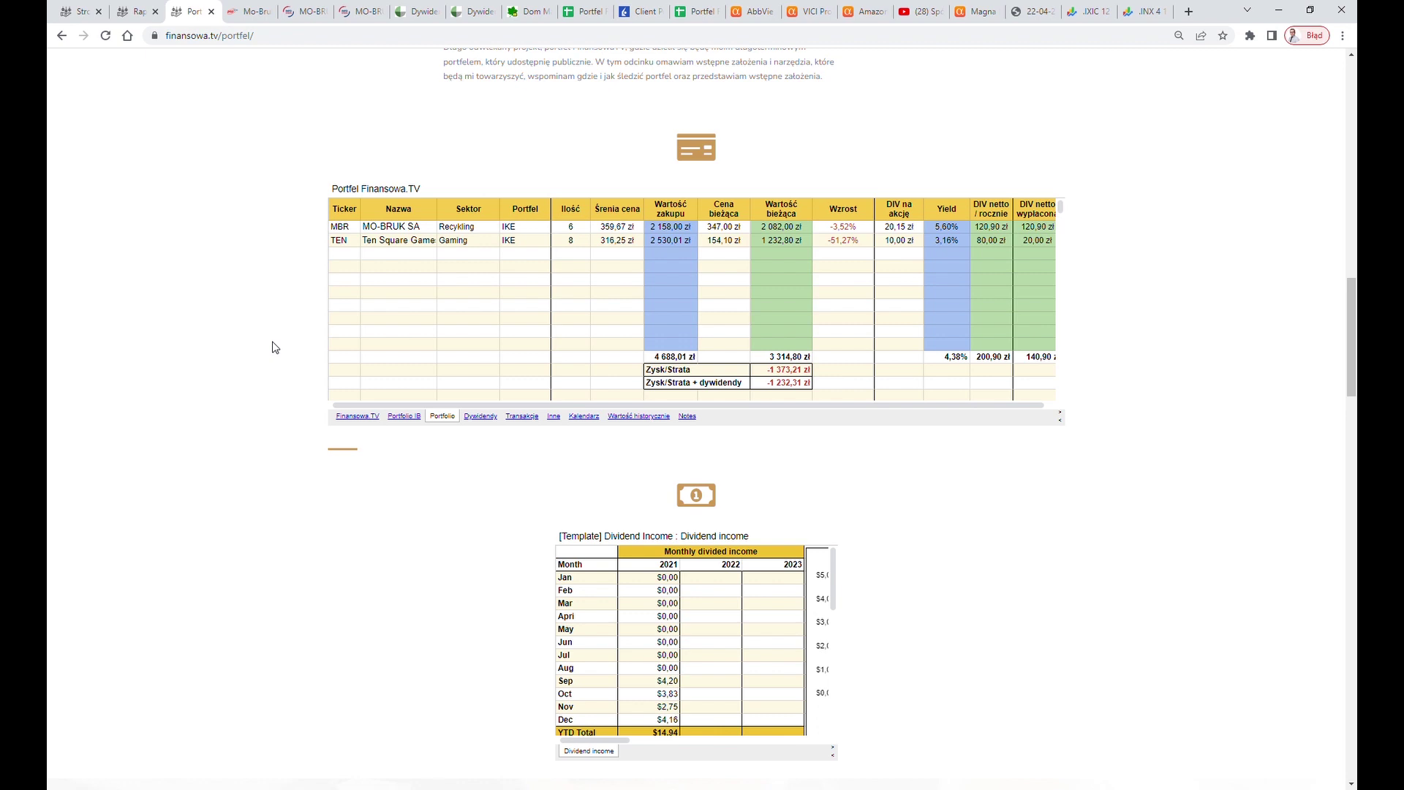
left_click(483, 416)
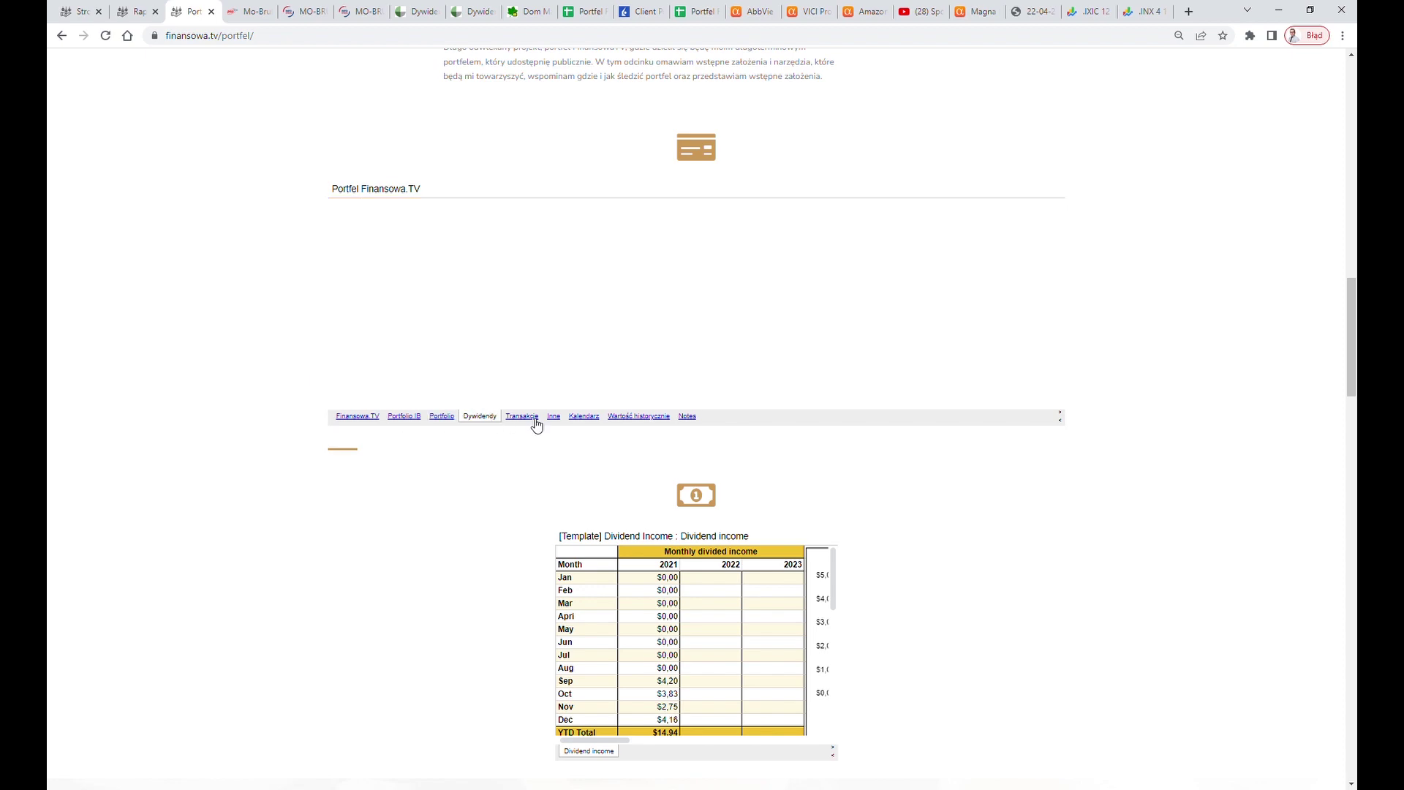
left_click(533, 418)
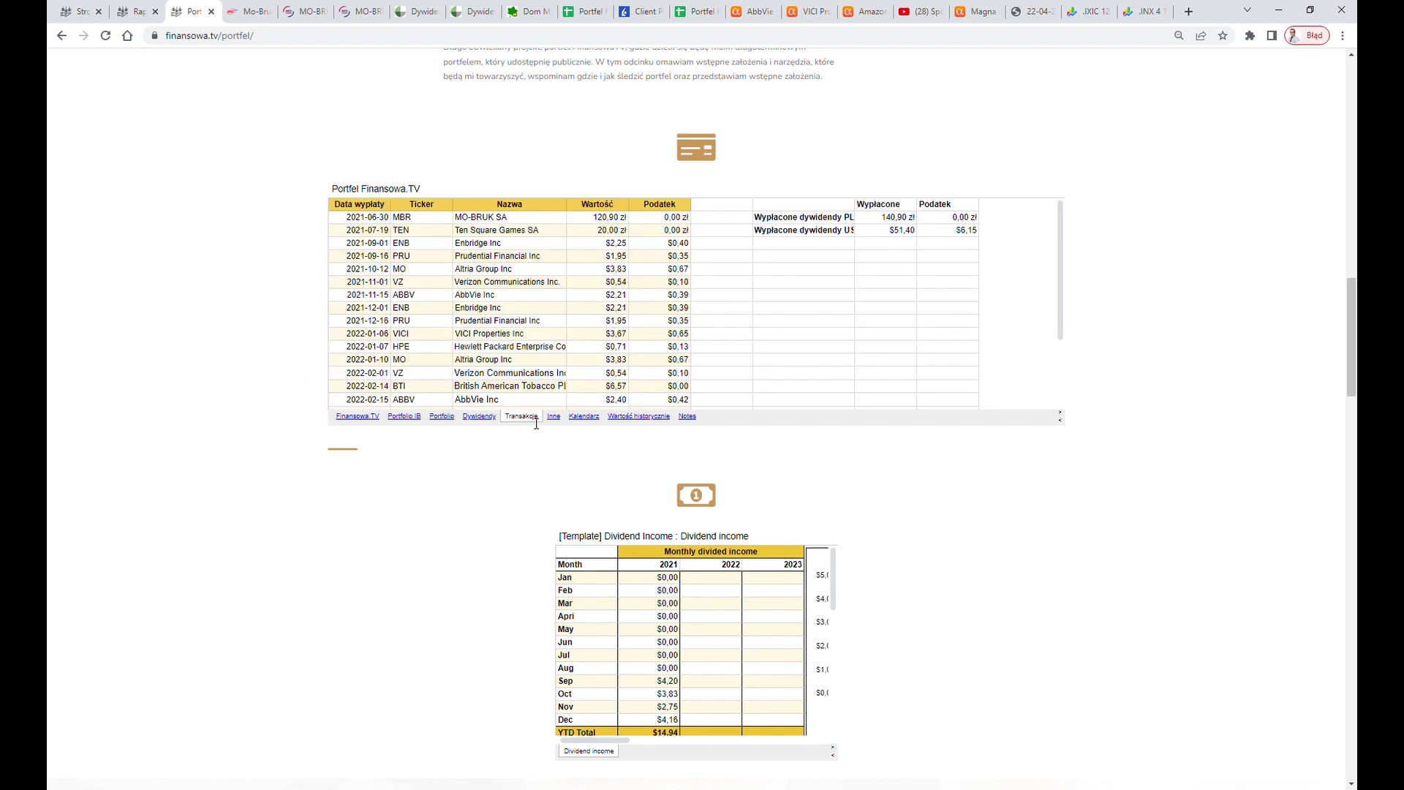
left_click(404, 416)
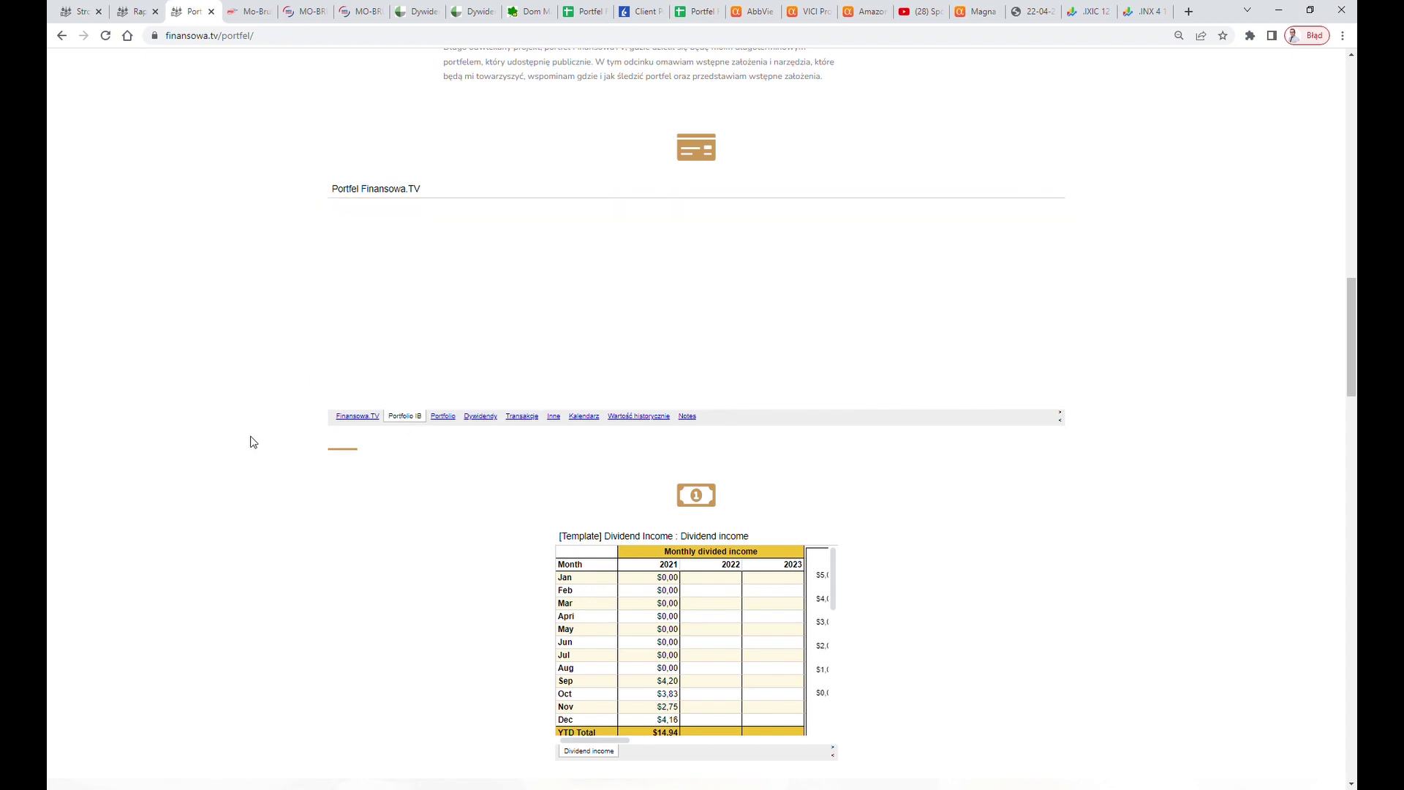
left_click(77, 14)
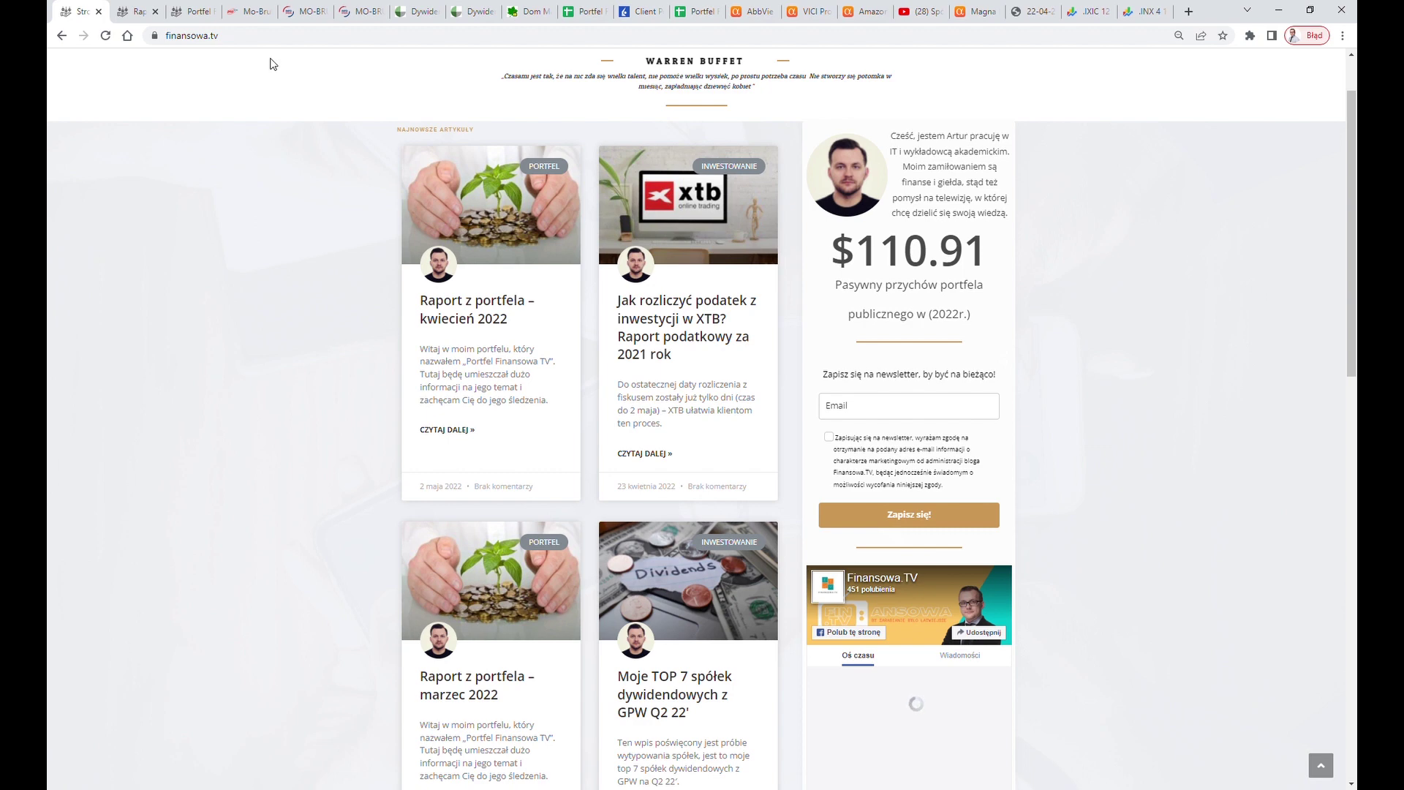
Step: From the Portfolio sheet's holdings, review the Mo-Bruk news articles and the BiznesRadar dividend pages for MBR and TEN
left_click(582, 11)
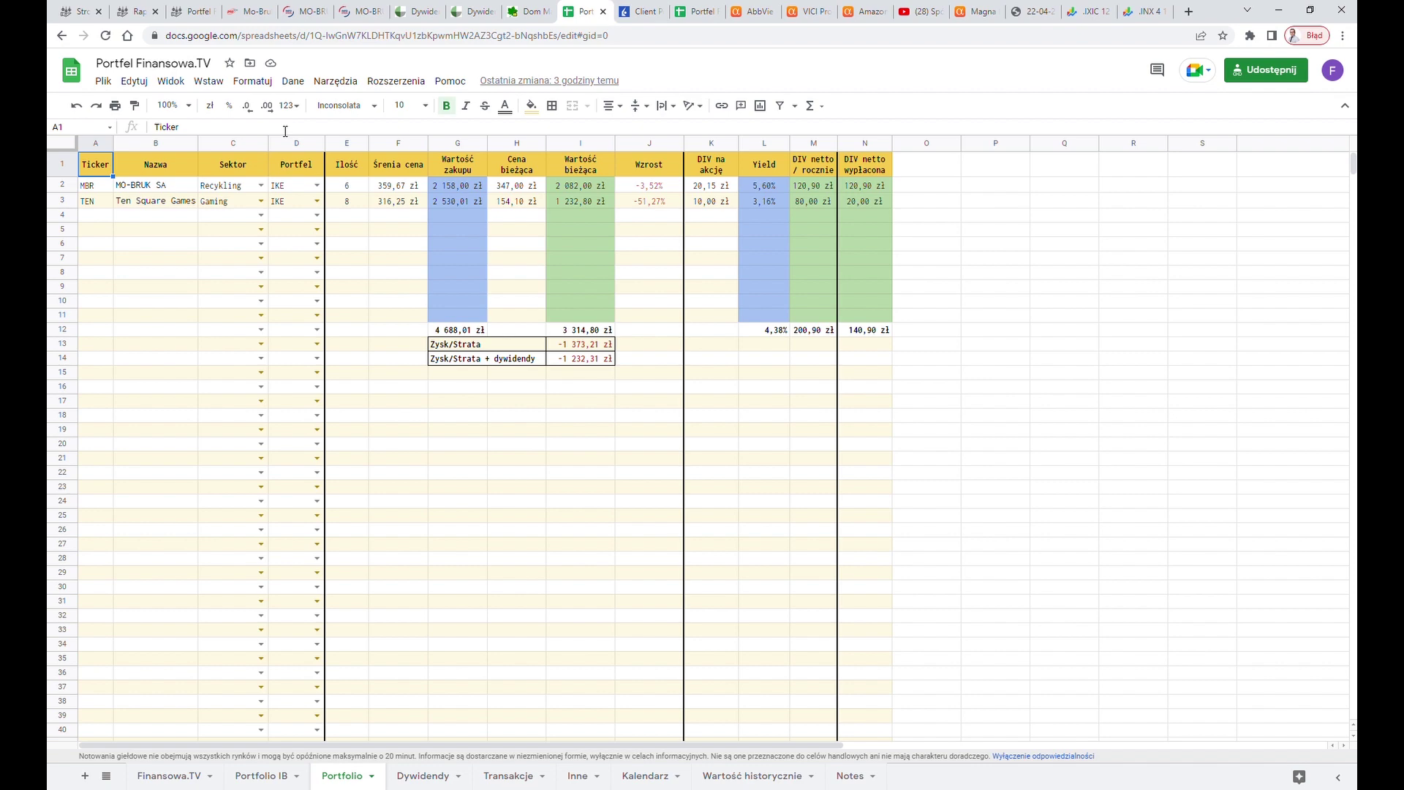
left_click(249, 12)
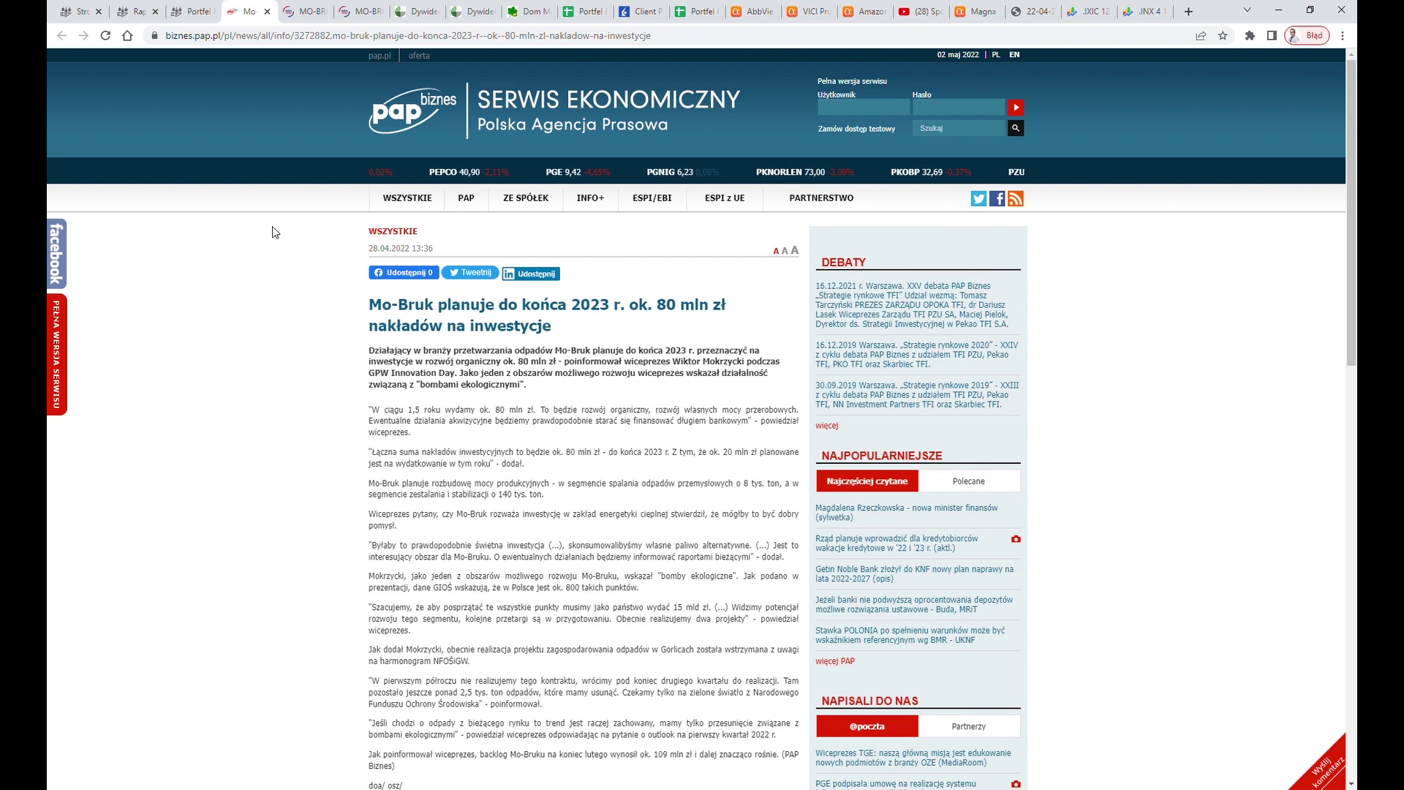
left_click(296, 12)
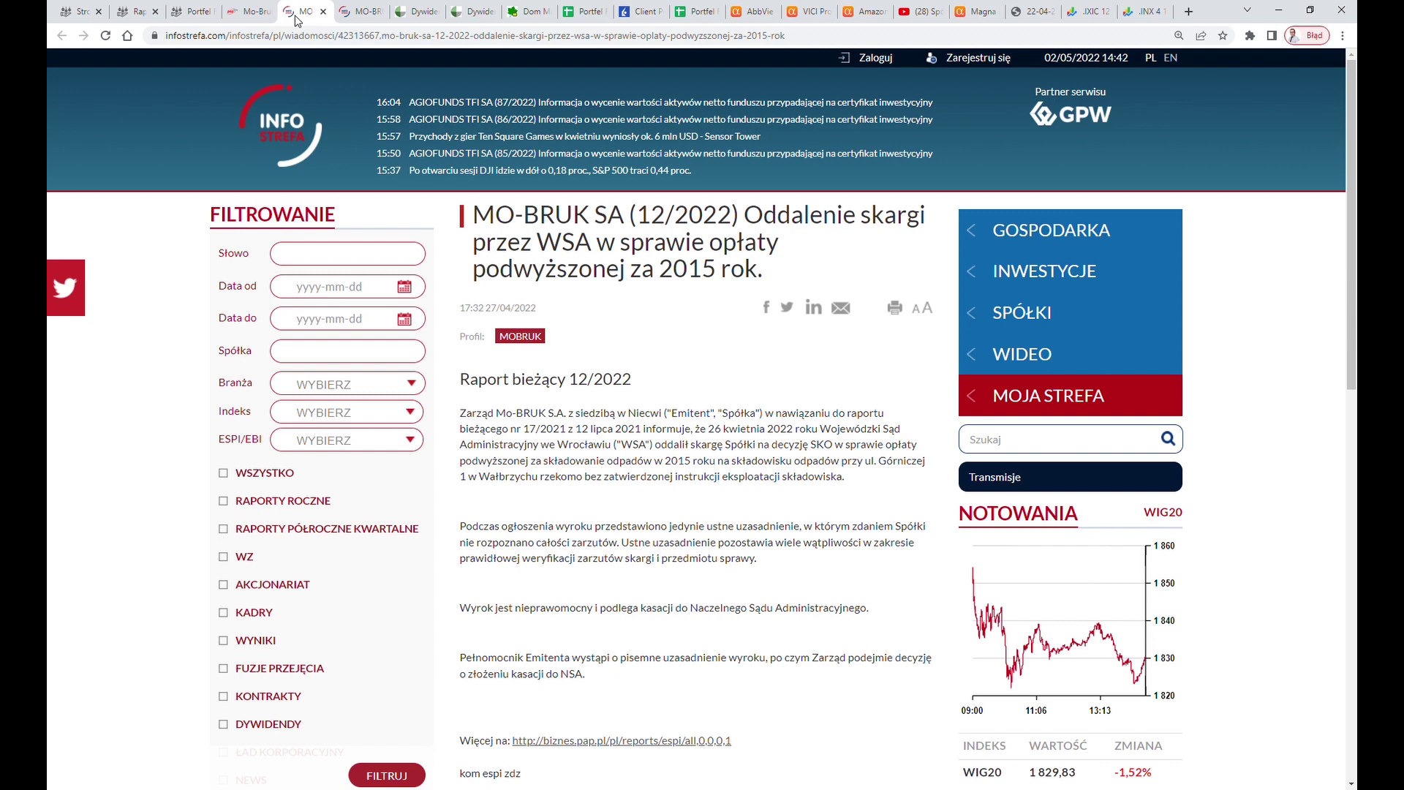
left_click(357, 14)
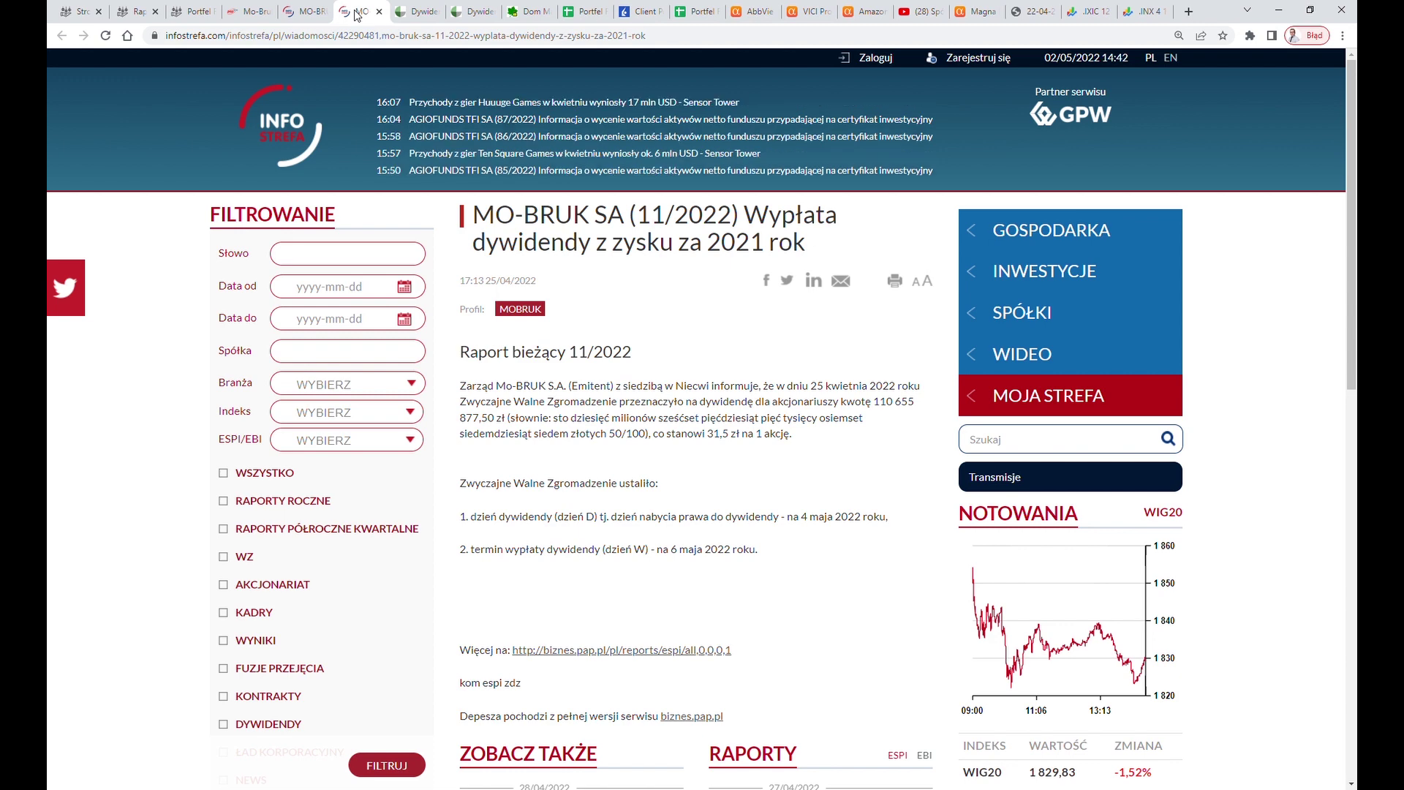
left_click(413, 11)
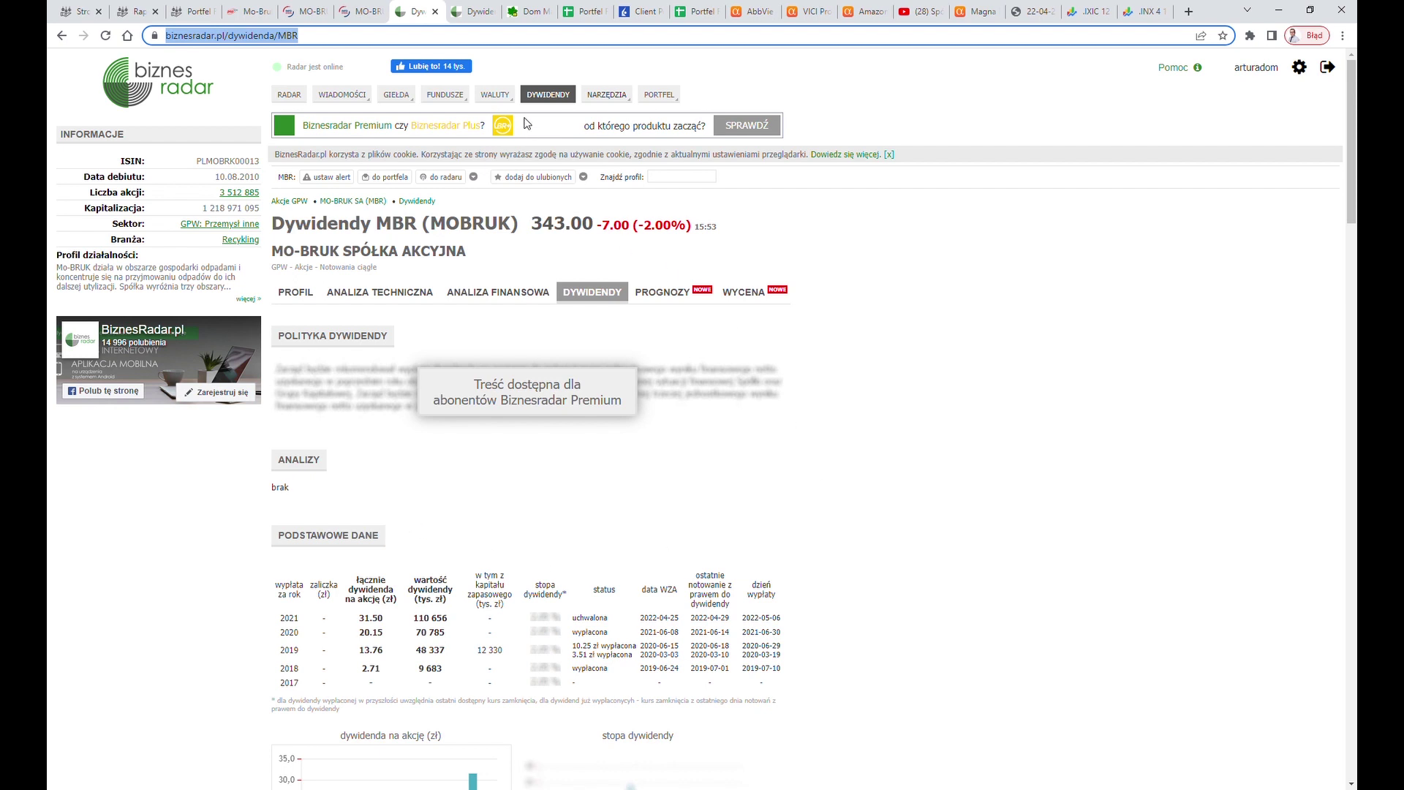
left_click(468, 15)
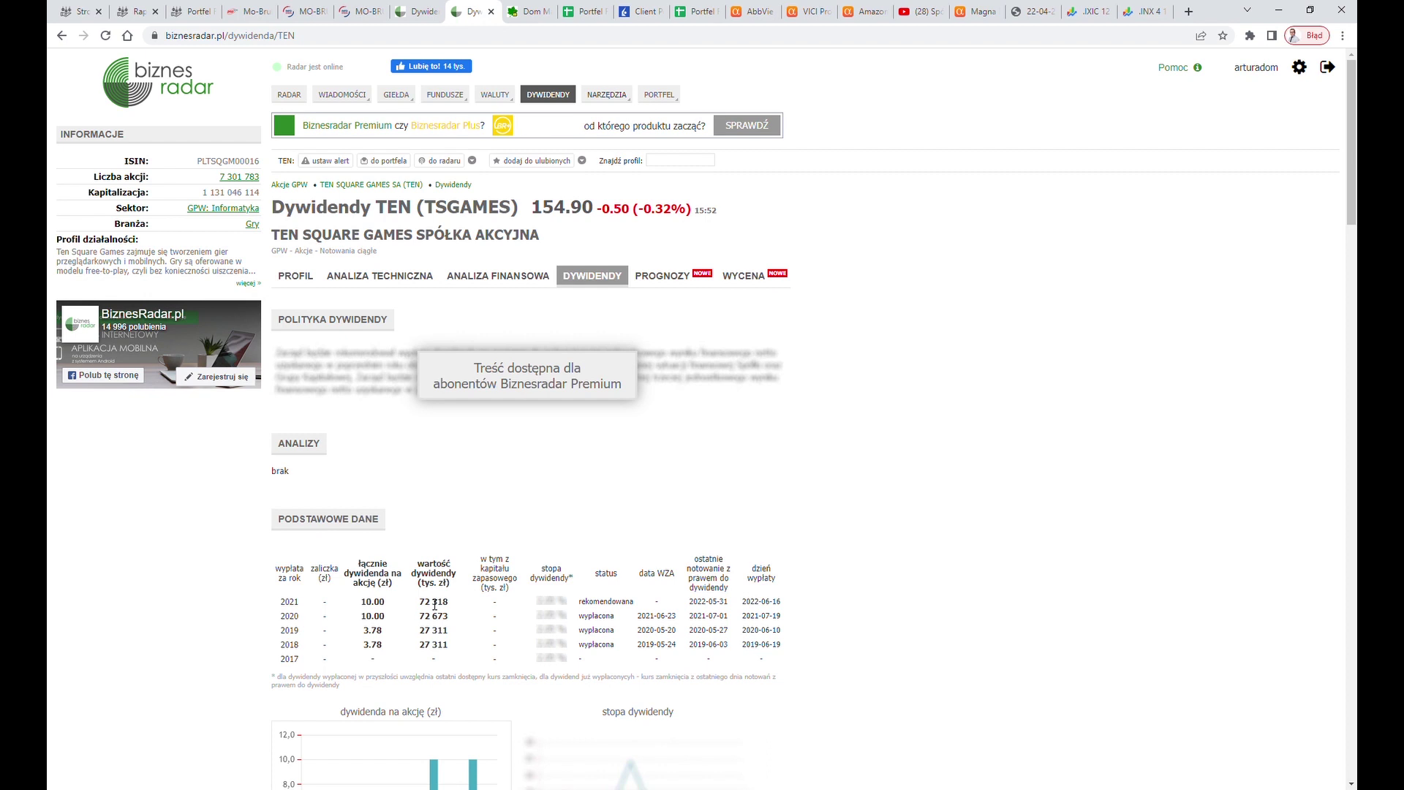
Step: In the BOSSA brokerage account, highlight the passage on the reduced tax on US dividends and dismiss the remaining announcements
left_click(536, 14)
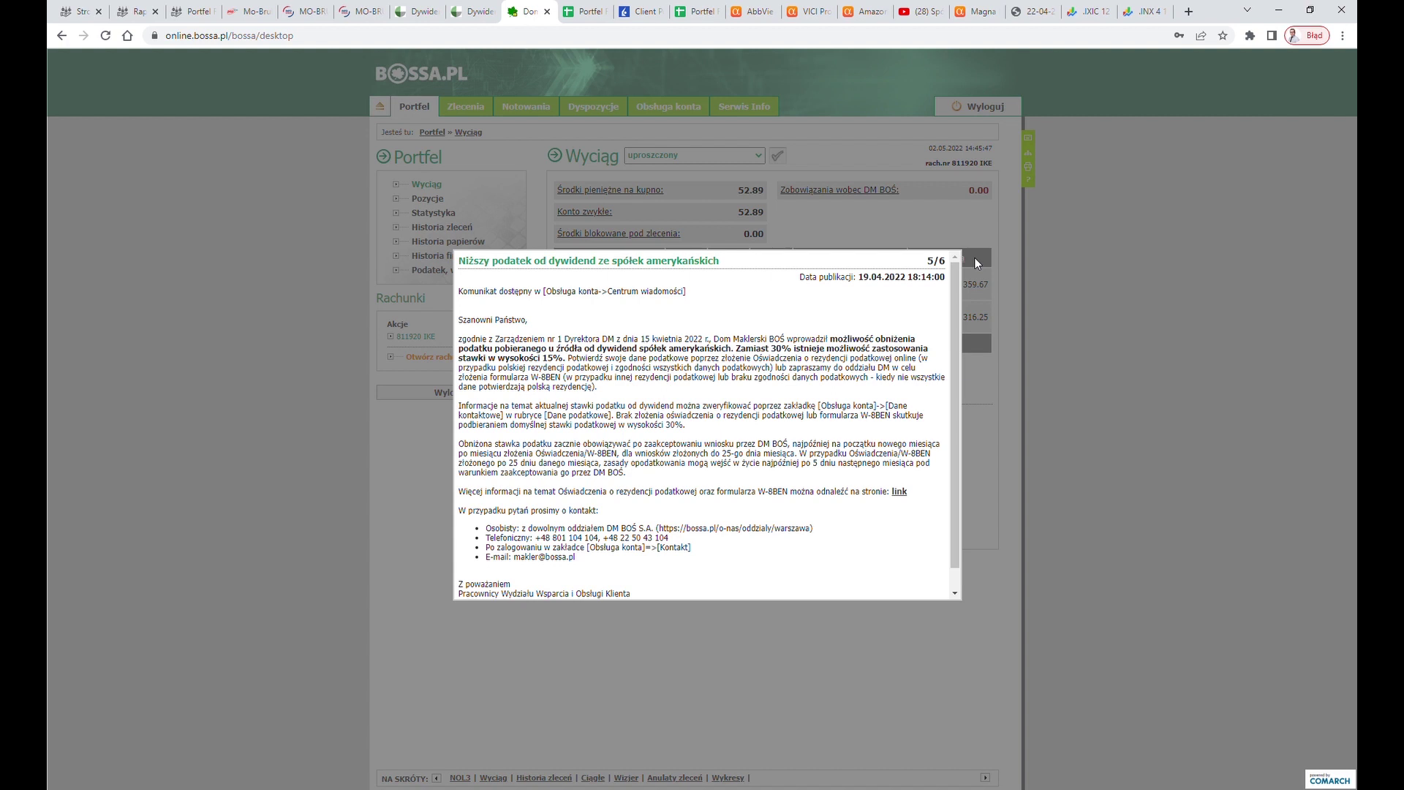
left_click_drag(643, 340, 710, 341)
left_click_drag(830, 340, 573, 368)
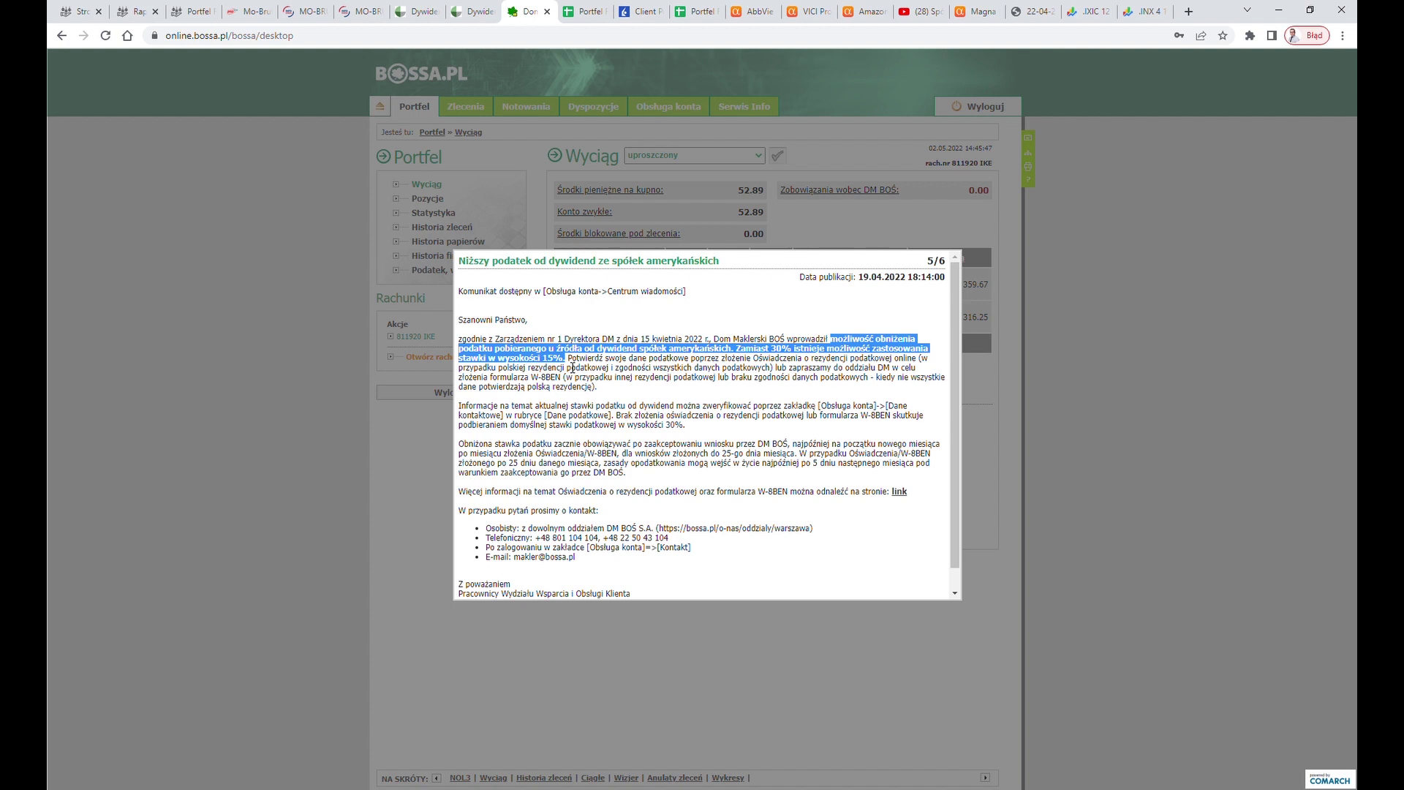
scroll(774, 461, "down", 1)
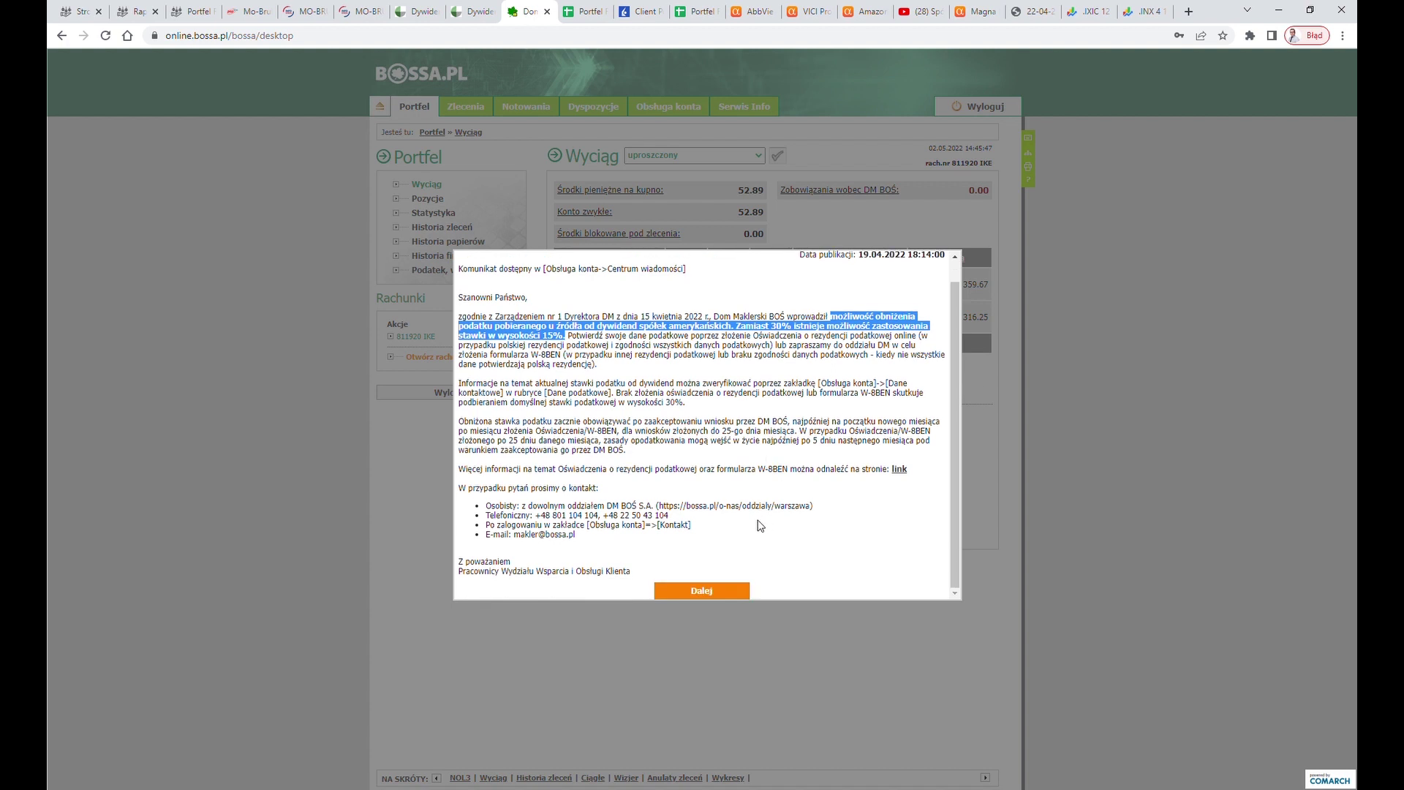
left_click(724, 587)
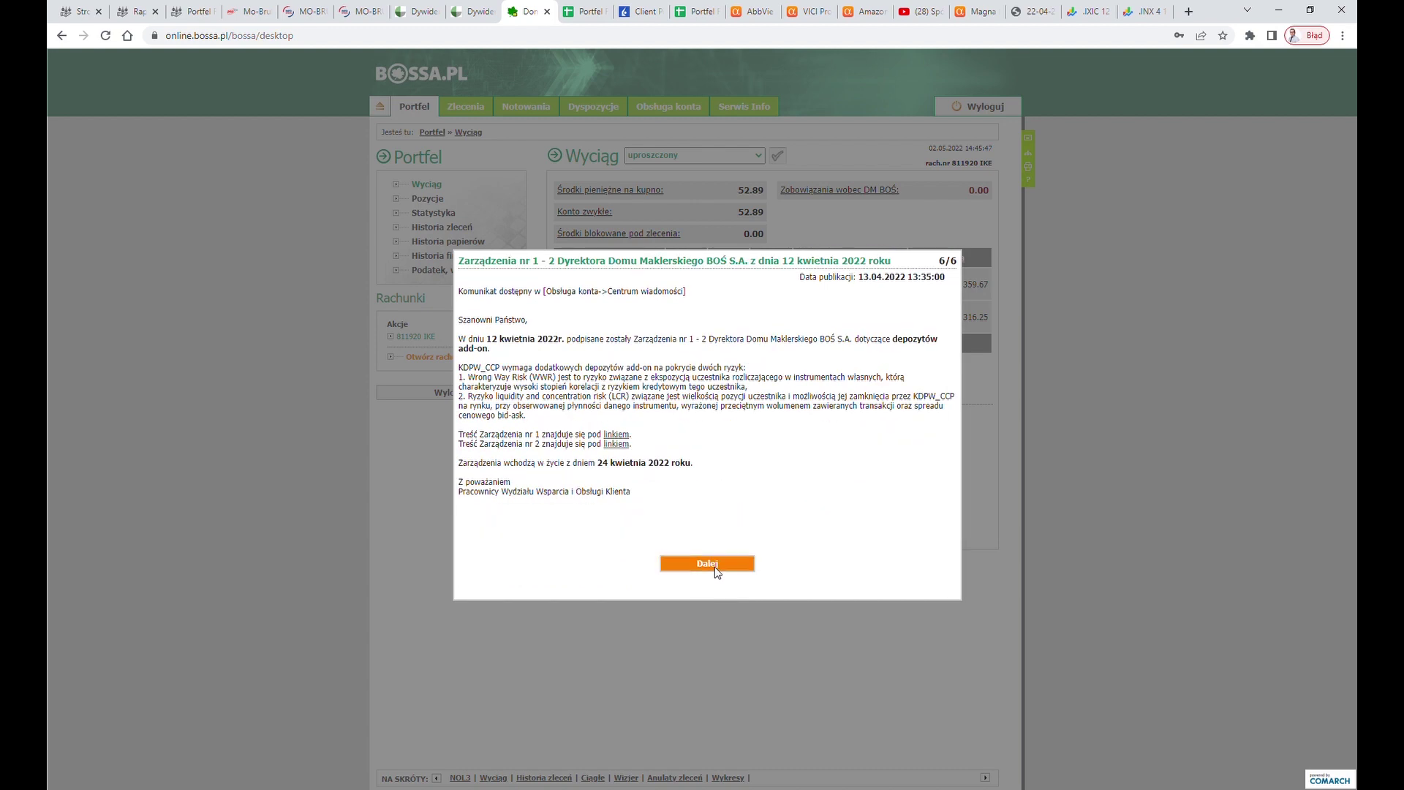
left_click(723, 573)
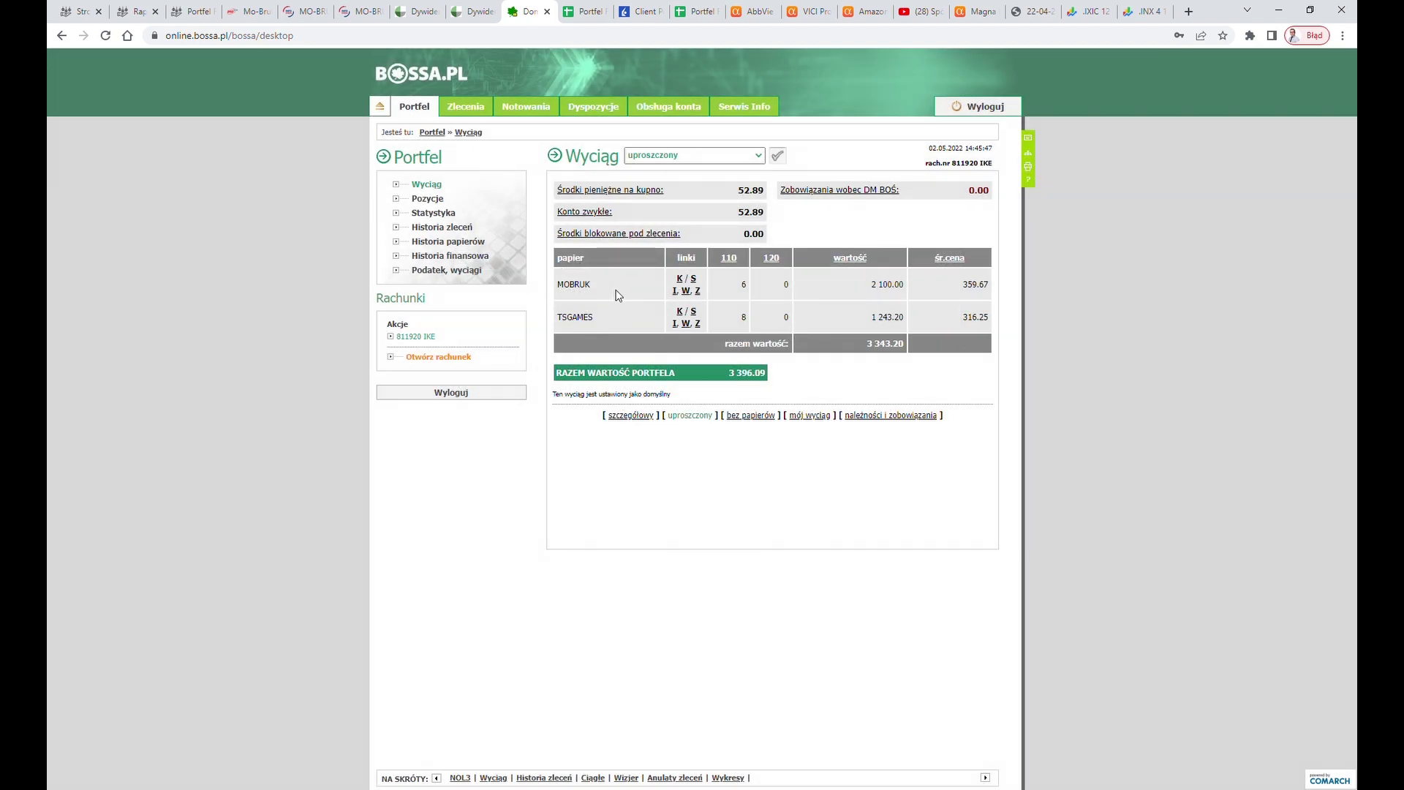
Step: Check the brokerage account's available cash, and compare the Portfolio sheet, the Interactive Brokers positions and the Portfolio IB sheet
mouse_move(740, 195)
left_mouse_down()
mouse_move(563, 192)
mouse_move(768, 196)
left_mouse_up()
left_click(585, 21)
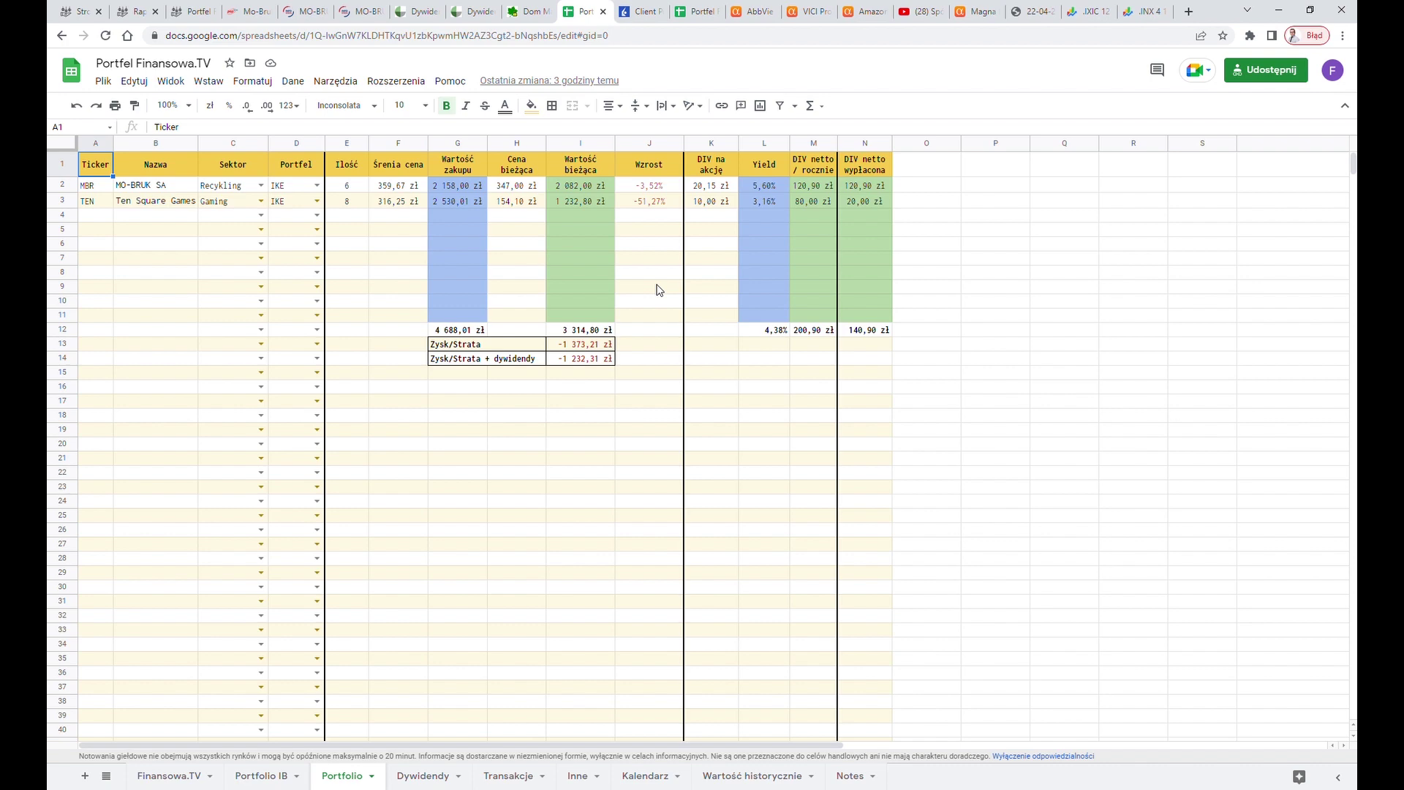
left_click(648, 8)
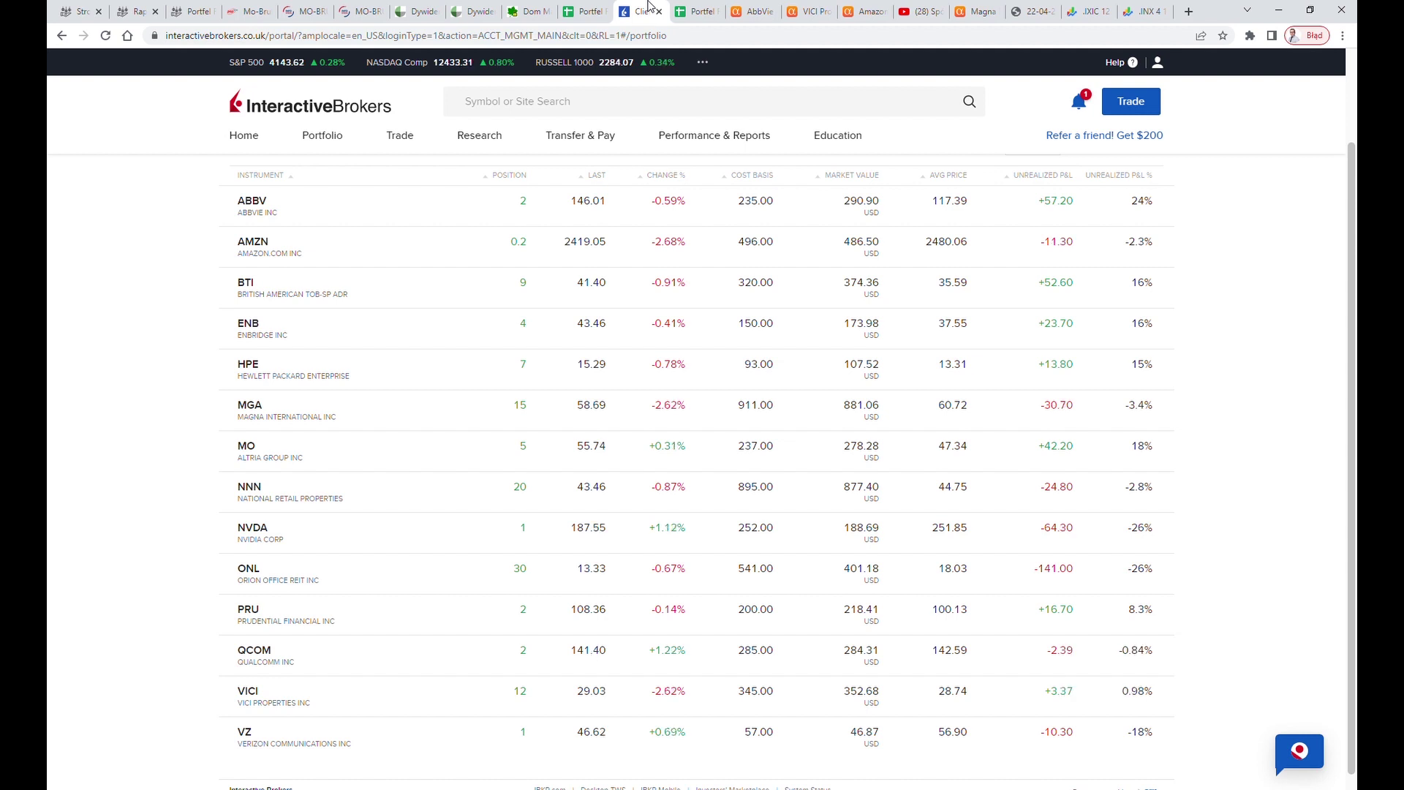
left_click(688, 11)
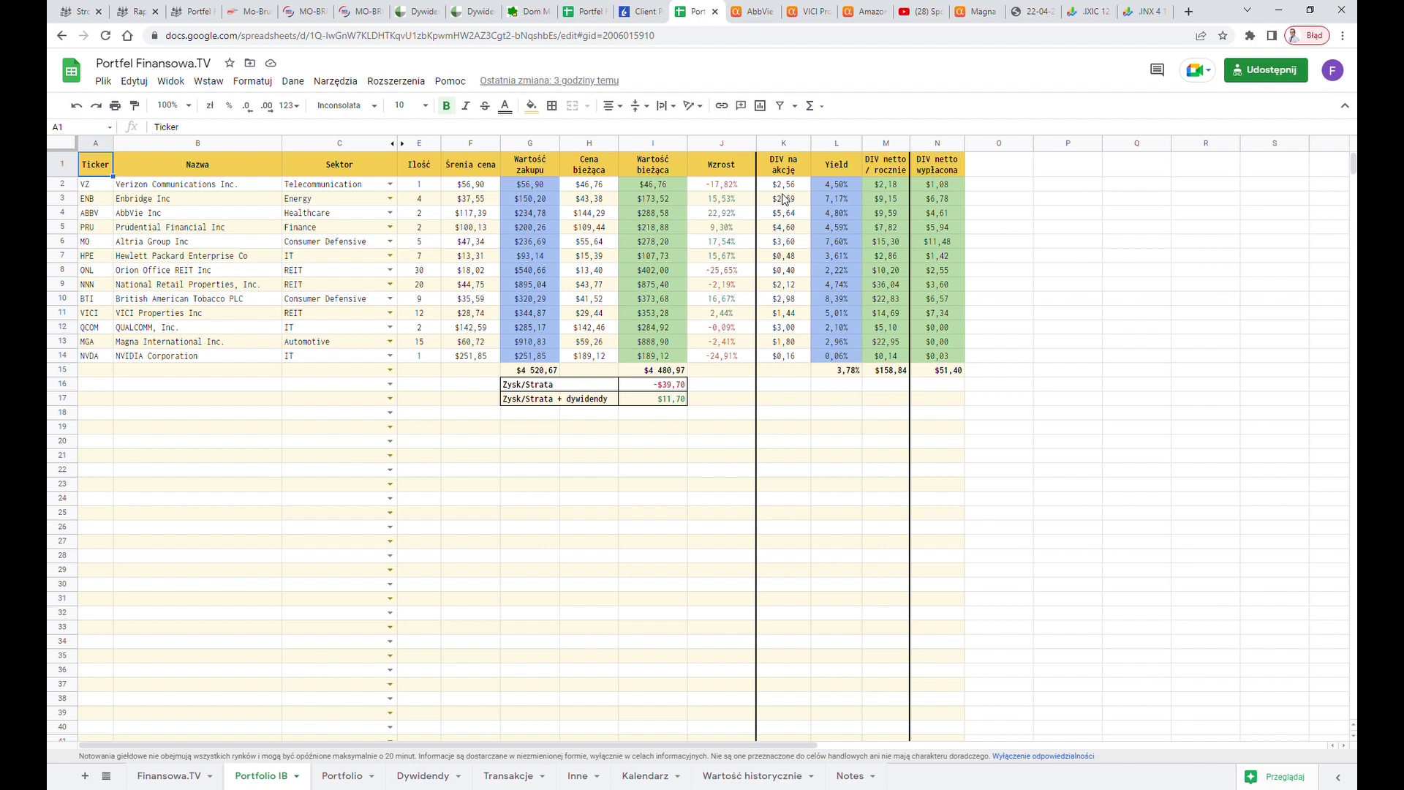
Step: Read the Seeking Alpha article on AbbVie's lowered full-year guidance and quarterly revenue
left_click(756, 11)
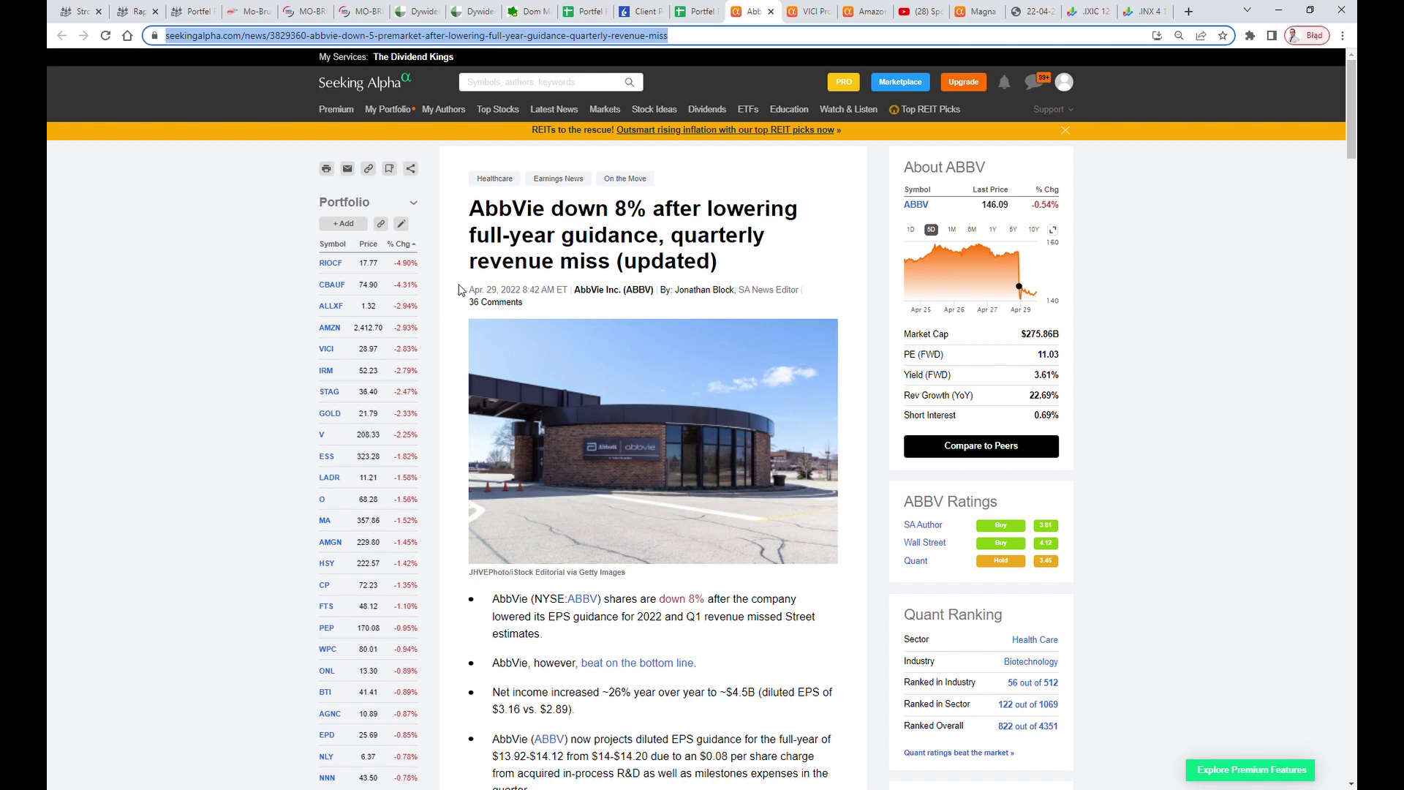
scroll(477, 268, "down", 5)
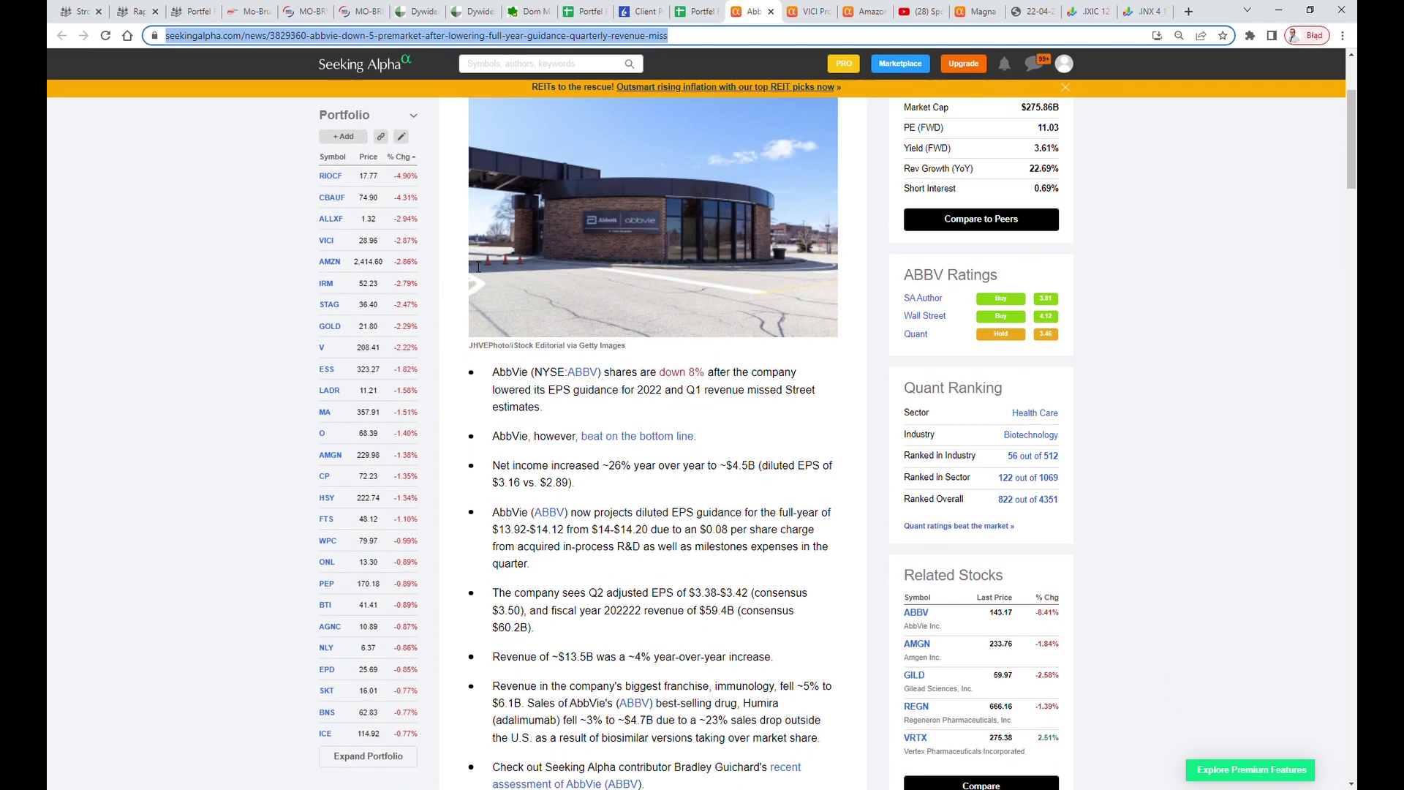
scroll(473, 267, "down", 2)
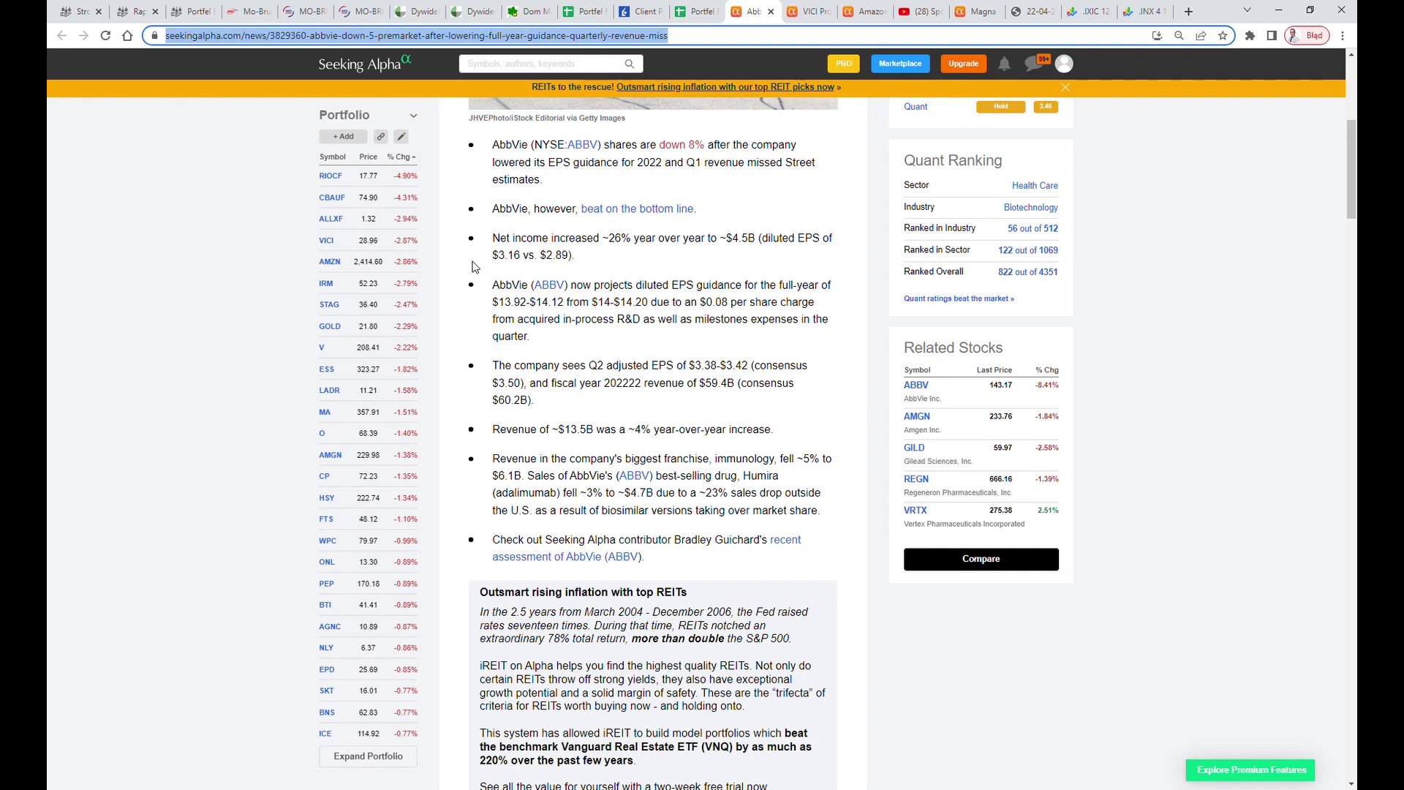
scroll(473, 268, "up", 6)
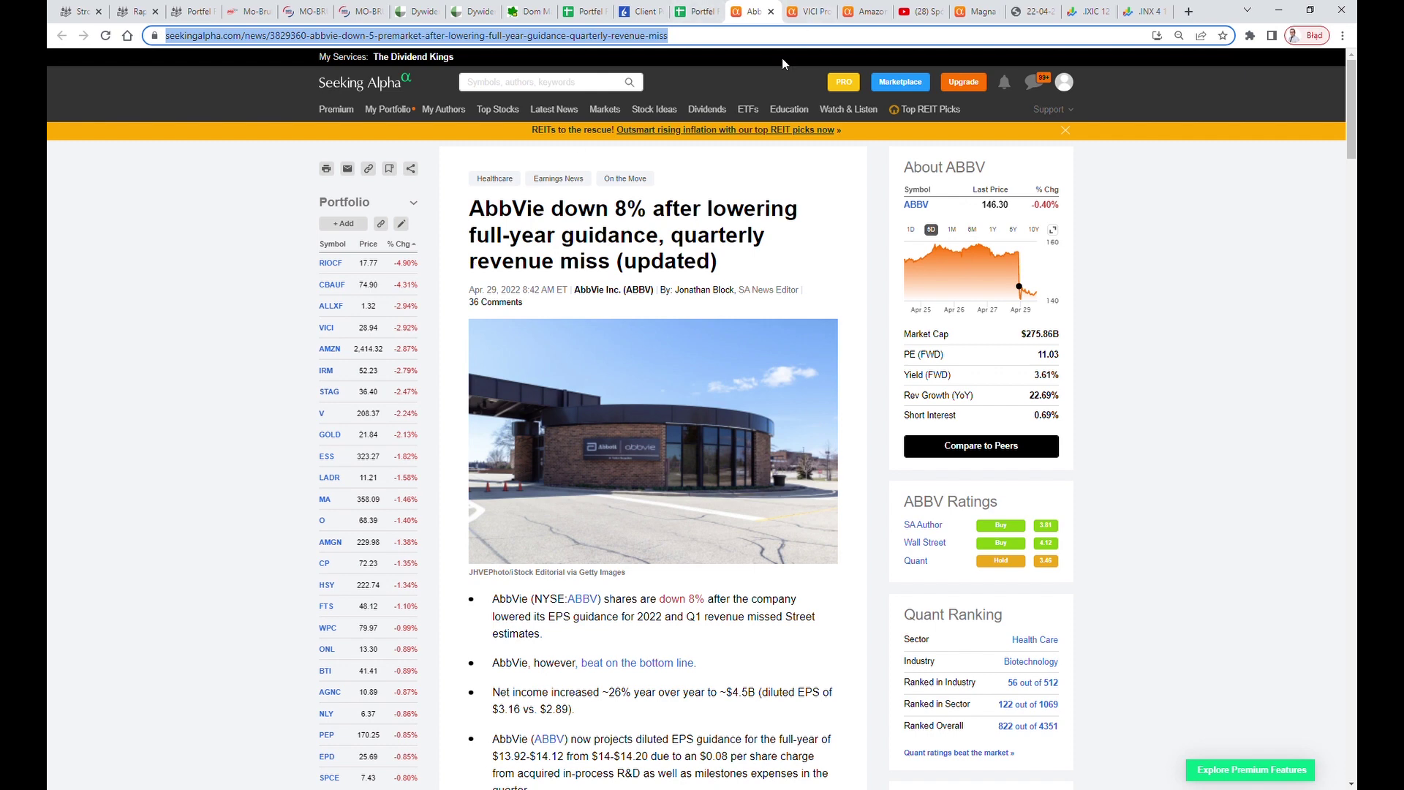
Step: Select the 2022-04-07 VICI Properties payout row in the spreadsheet's Dywidendy sheet
left_click(693, 12)
left_click(425, 774)
left_click(61, 452)
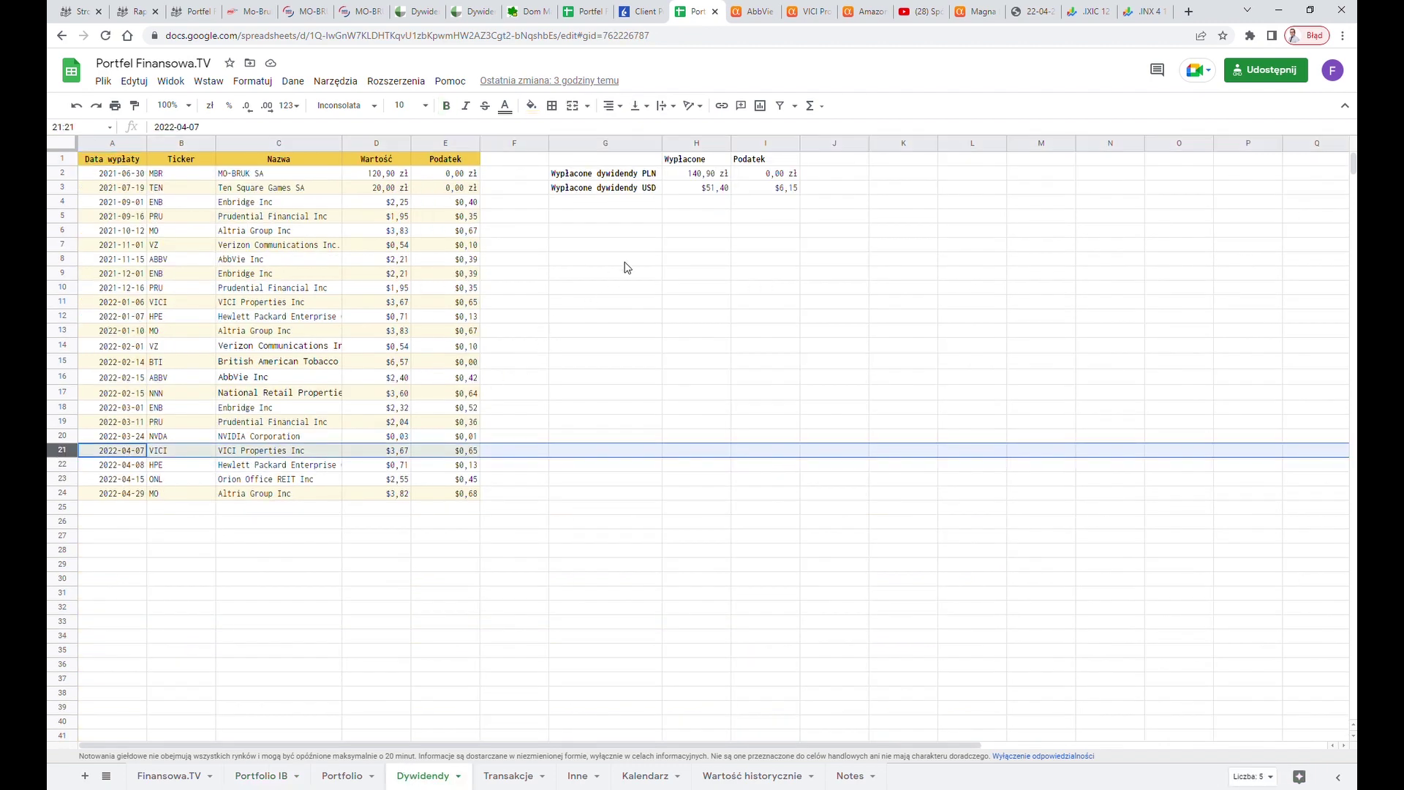
Step: Read the Seeking Alpha article on VICI closing its MGM Growth Properties acquisition
left_click(802, 18)
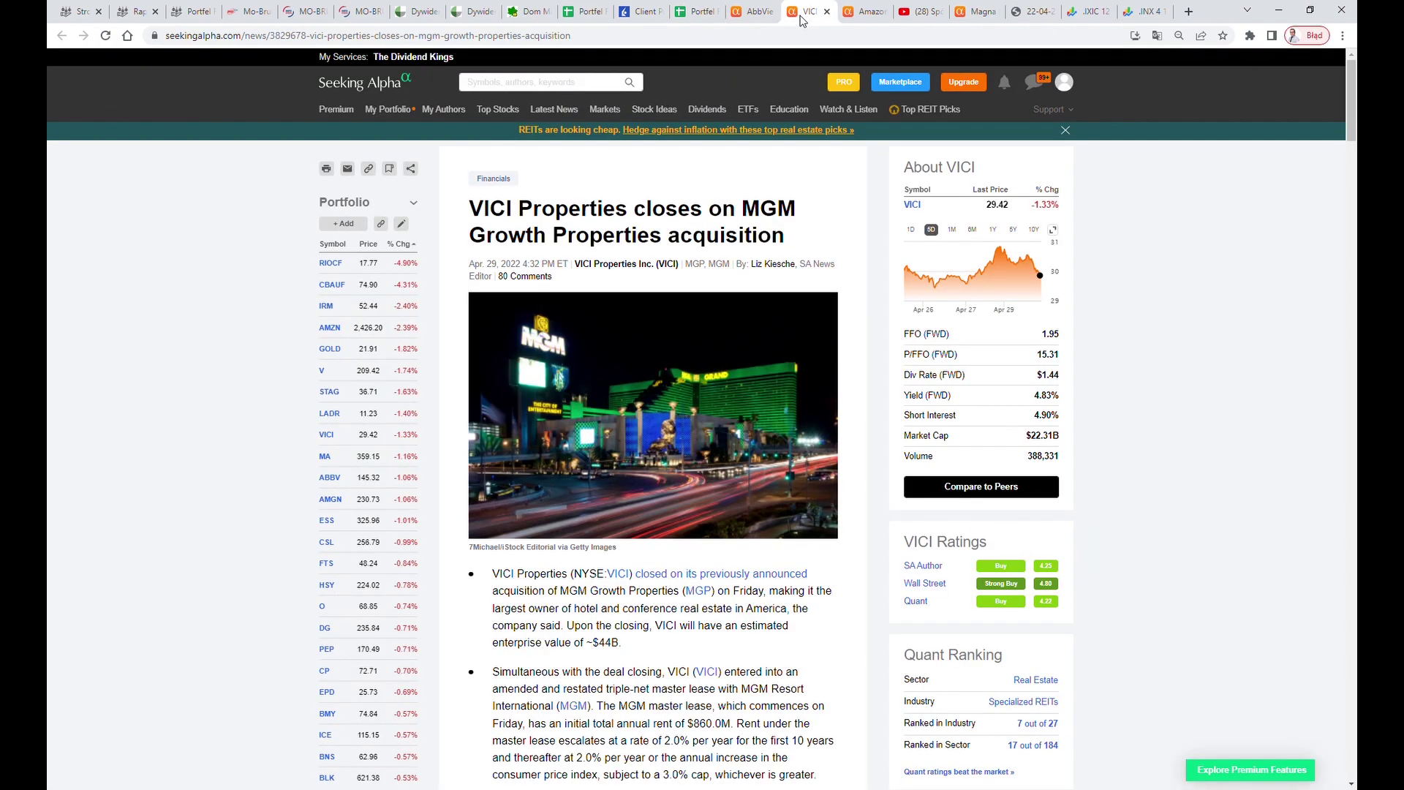
scroll(721, 203, "down", 2)
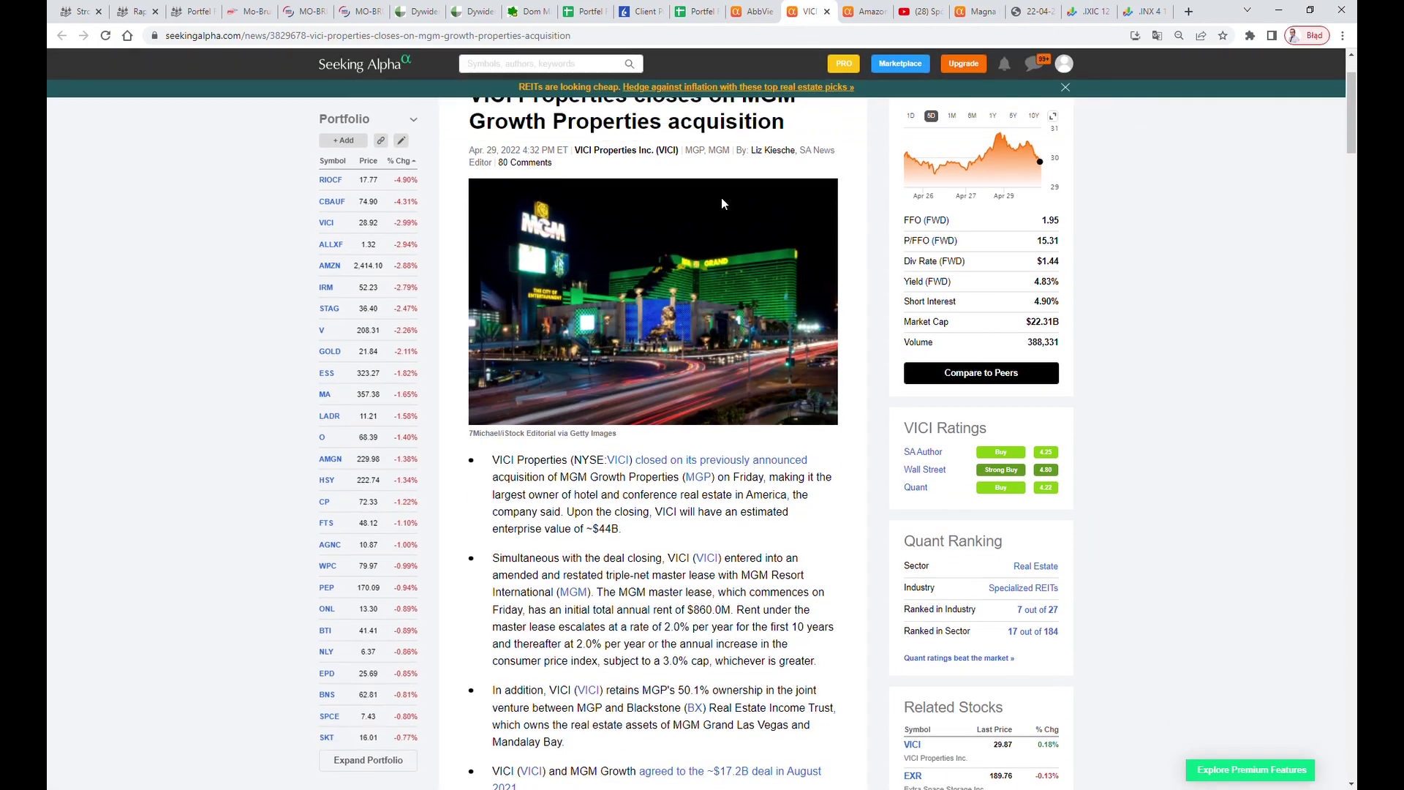
scroll(721, 198, "down", 1)
scroll(721, 198, "up", 3)
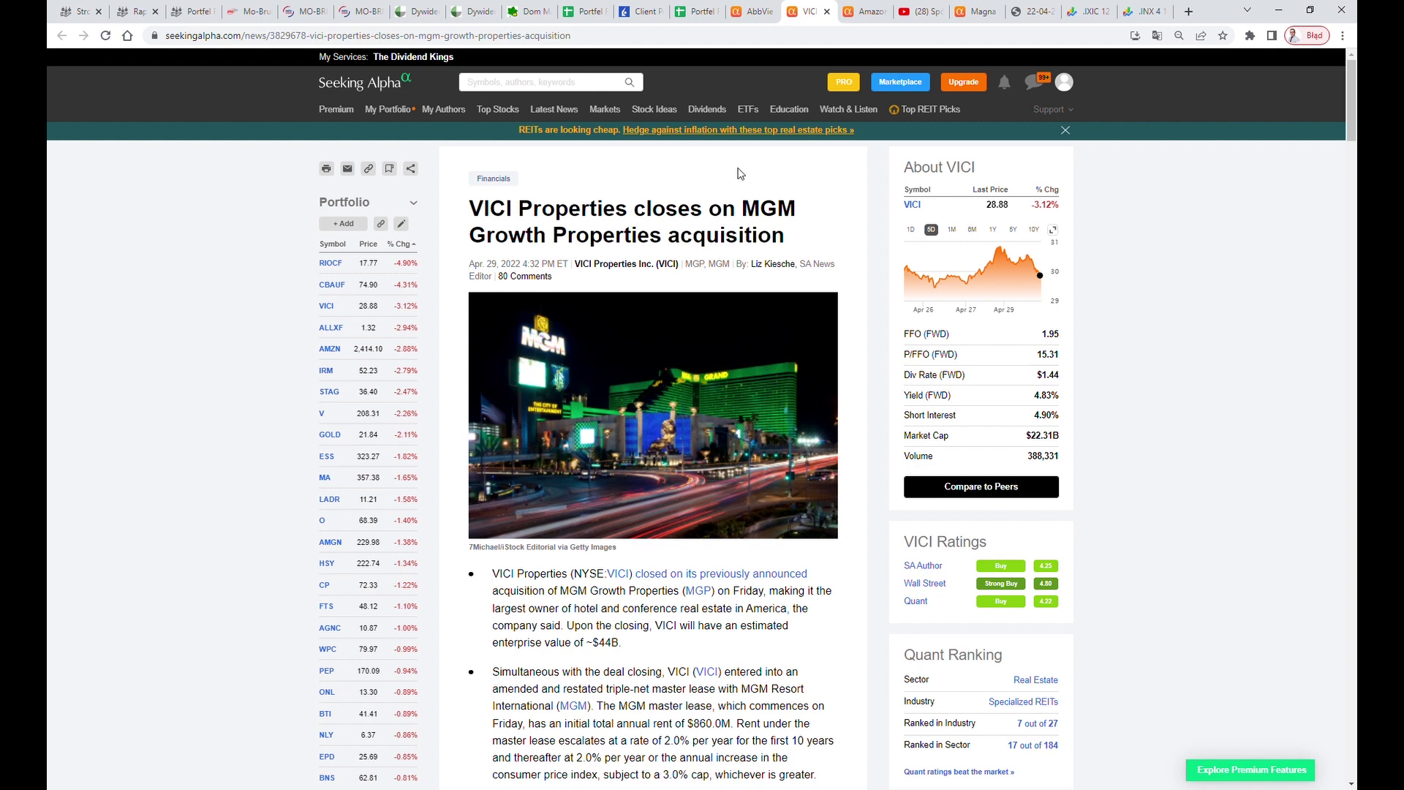
Step: Select the April 2022 Hewlett Packard Enterprise and Orion Office REIT payout rows in turn in the Dywidendy sheet
left_click(698, 11)
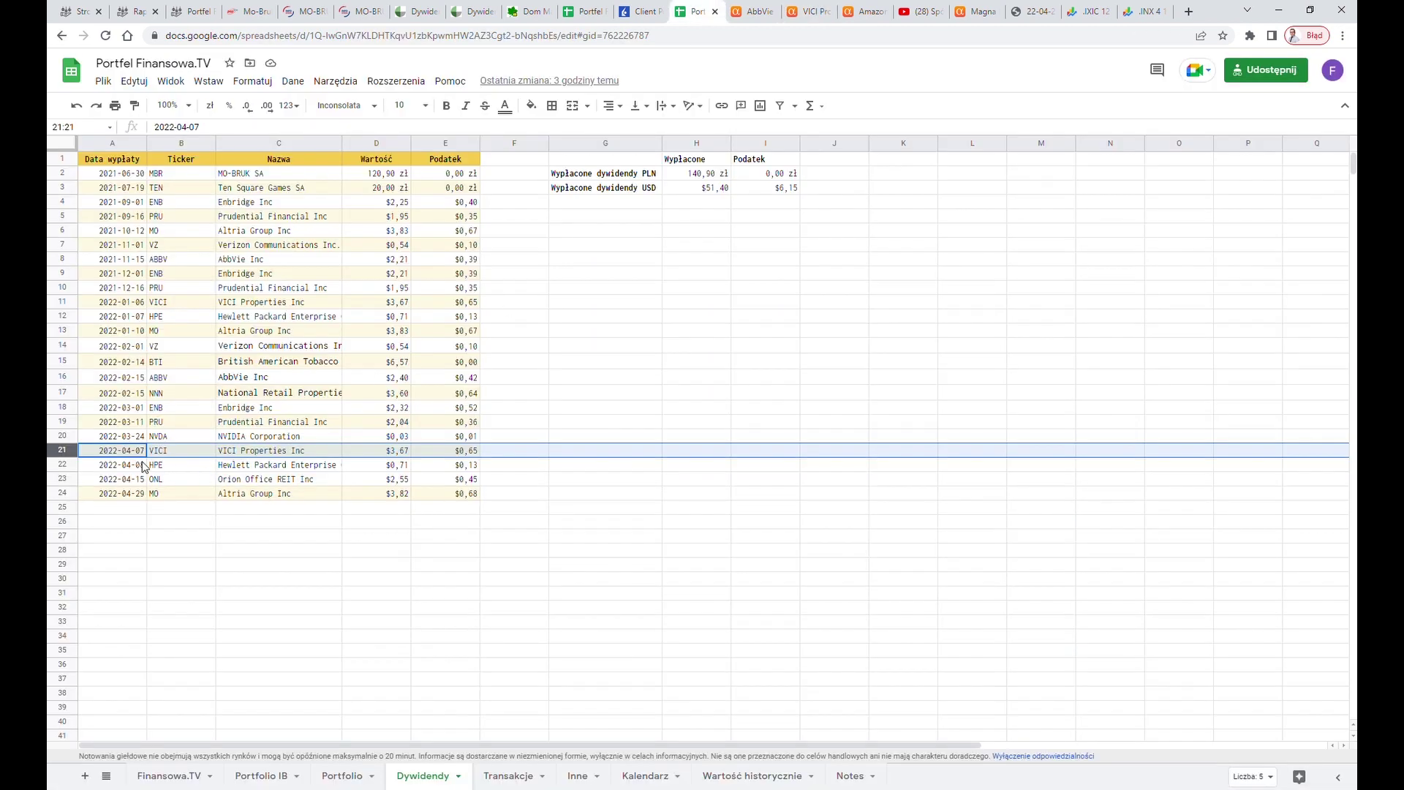
left_click(61, 465)
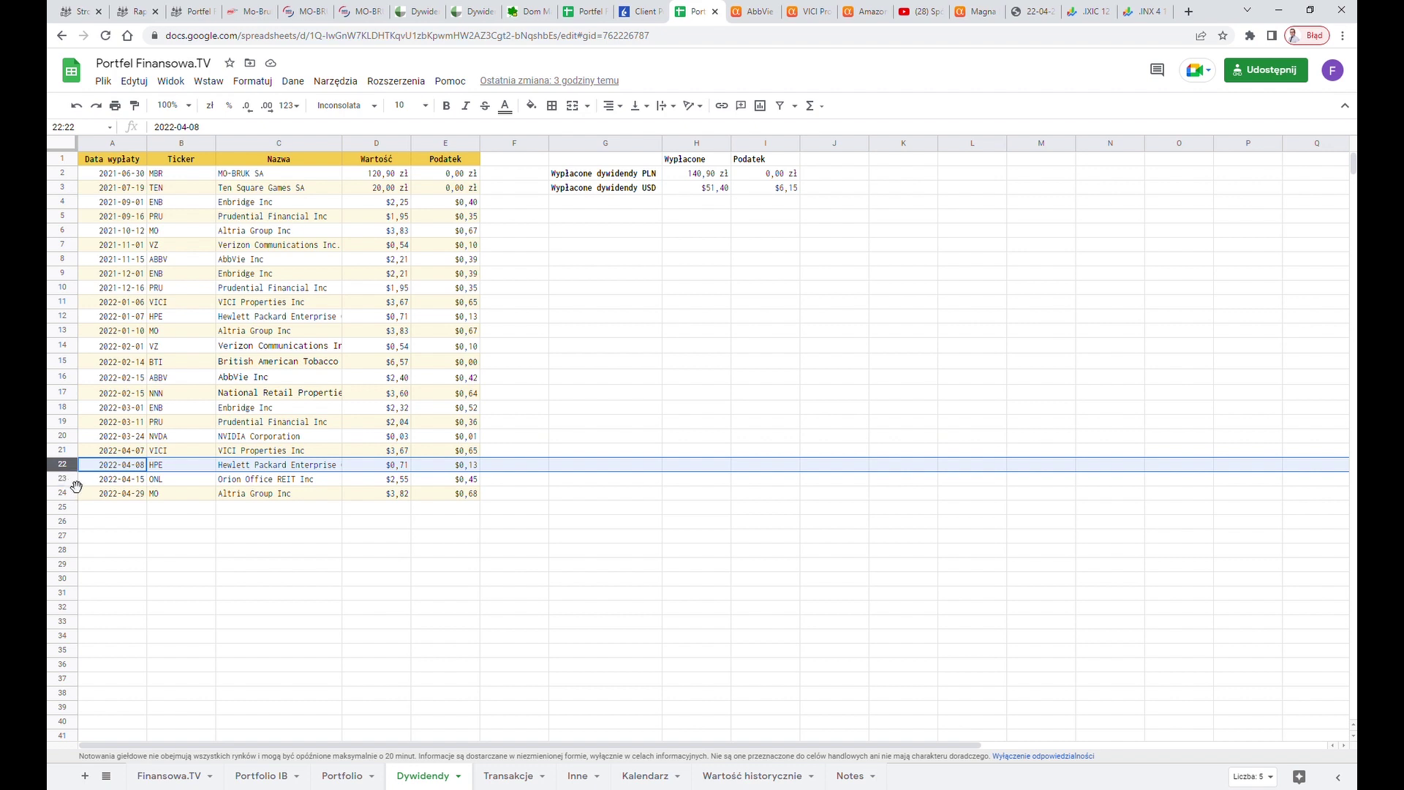
left_click(63, 479)
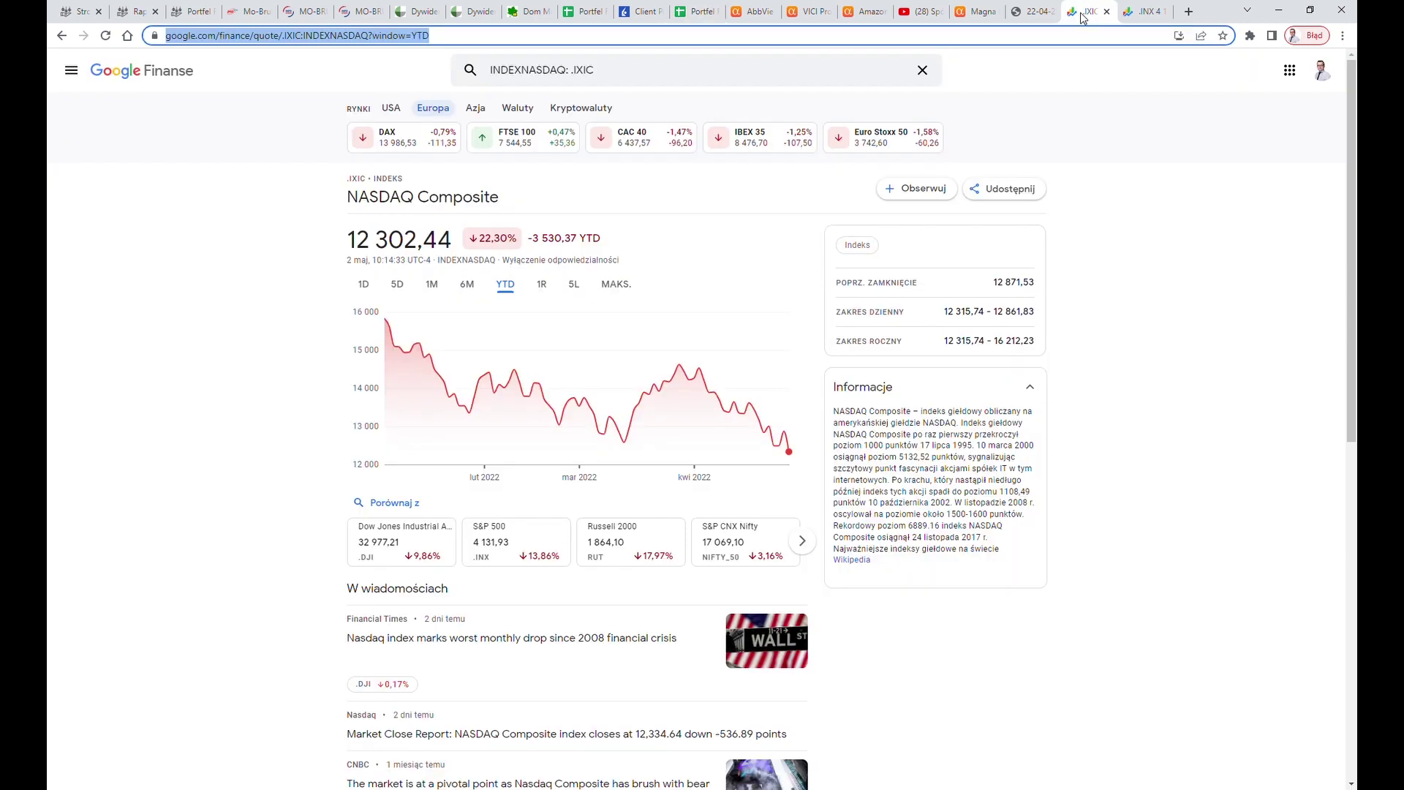
Step: Compare the year-to-date charts of the NASDAQ Composite and the S&P 500 on Google Finance
left_click(1083, 15)
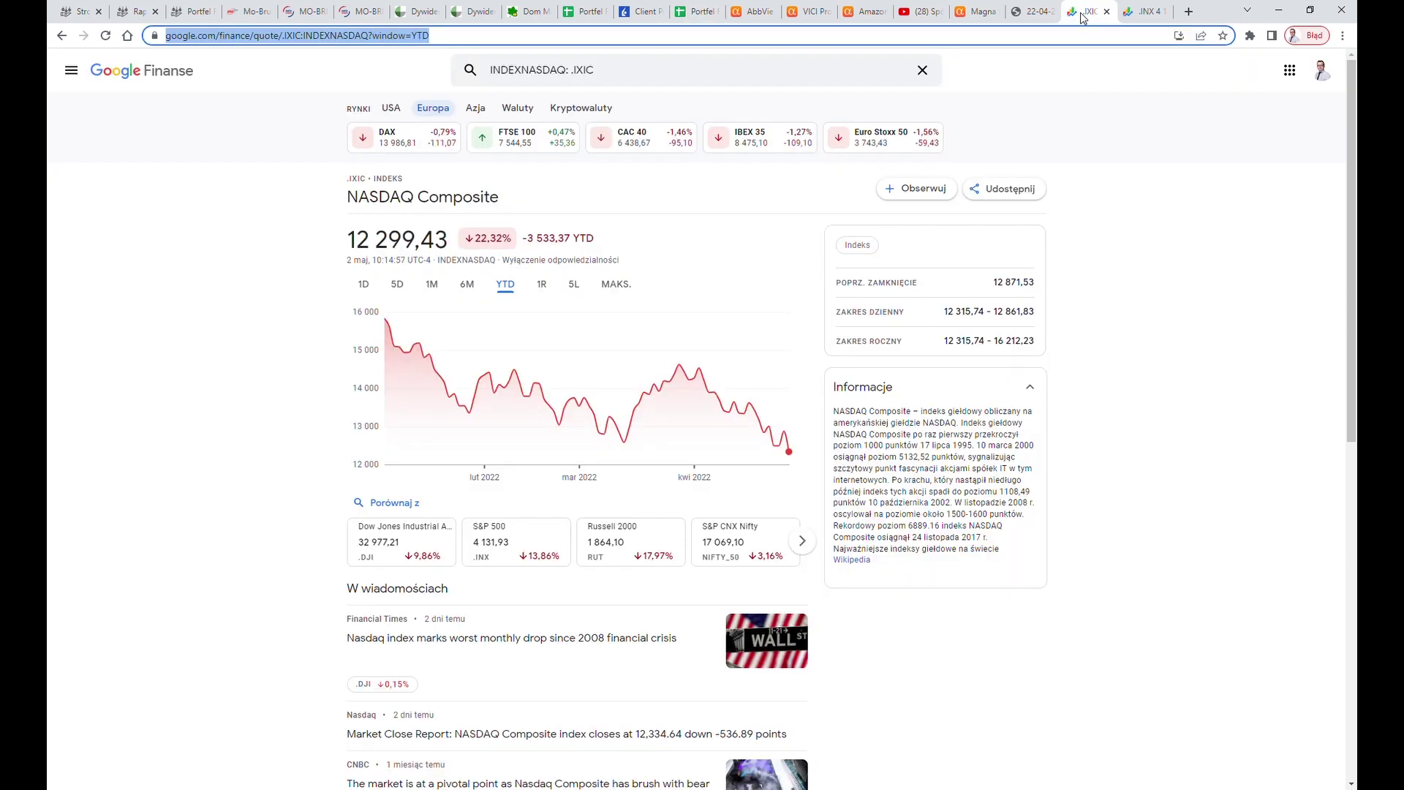
left_click(1139, 14)
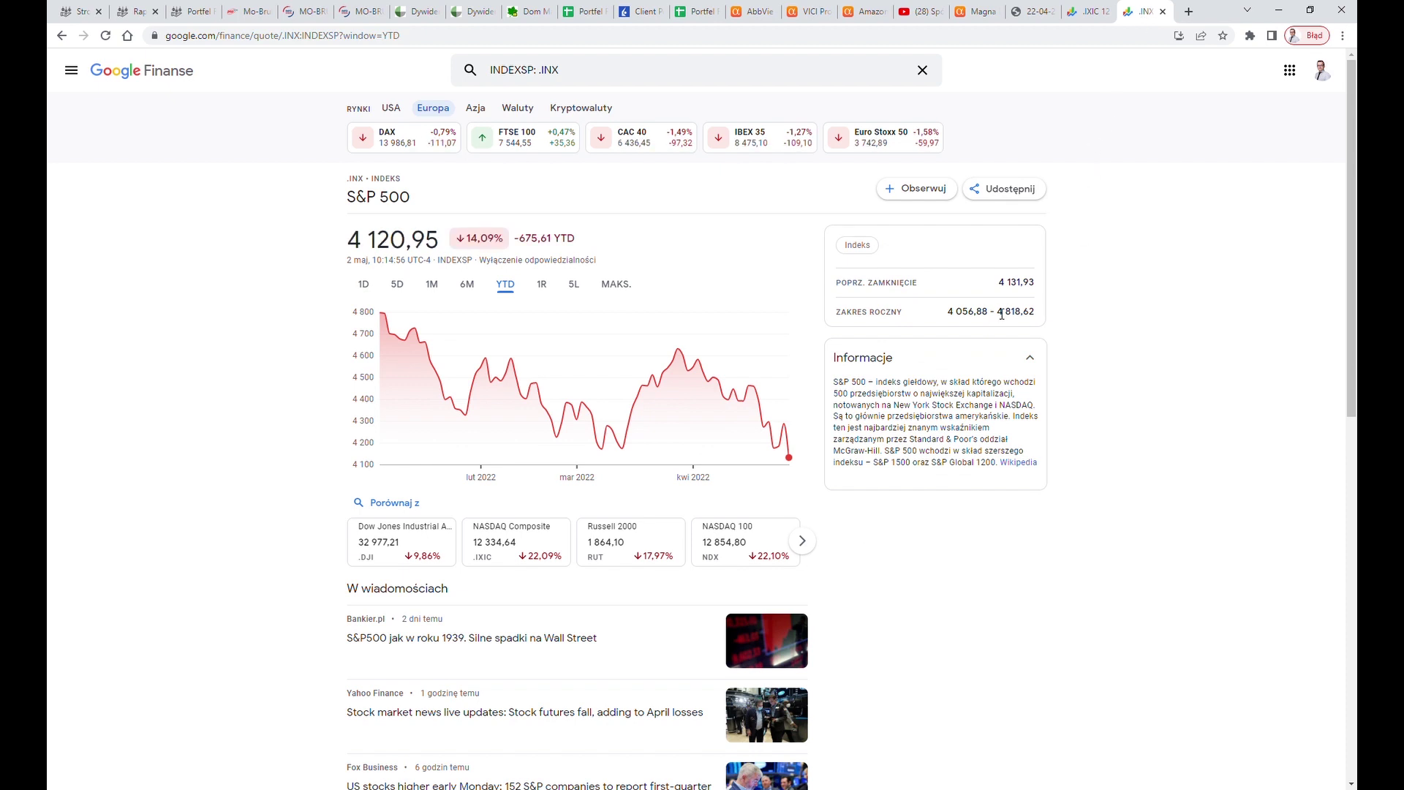
left_click(1094, 15)
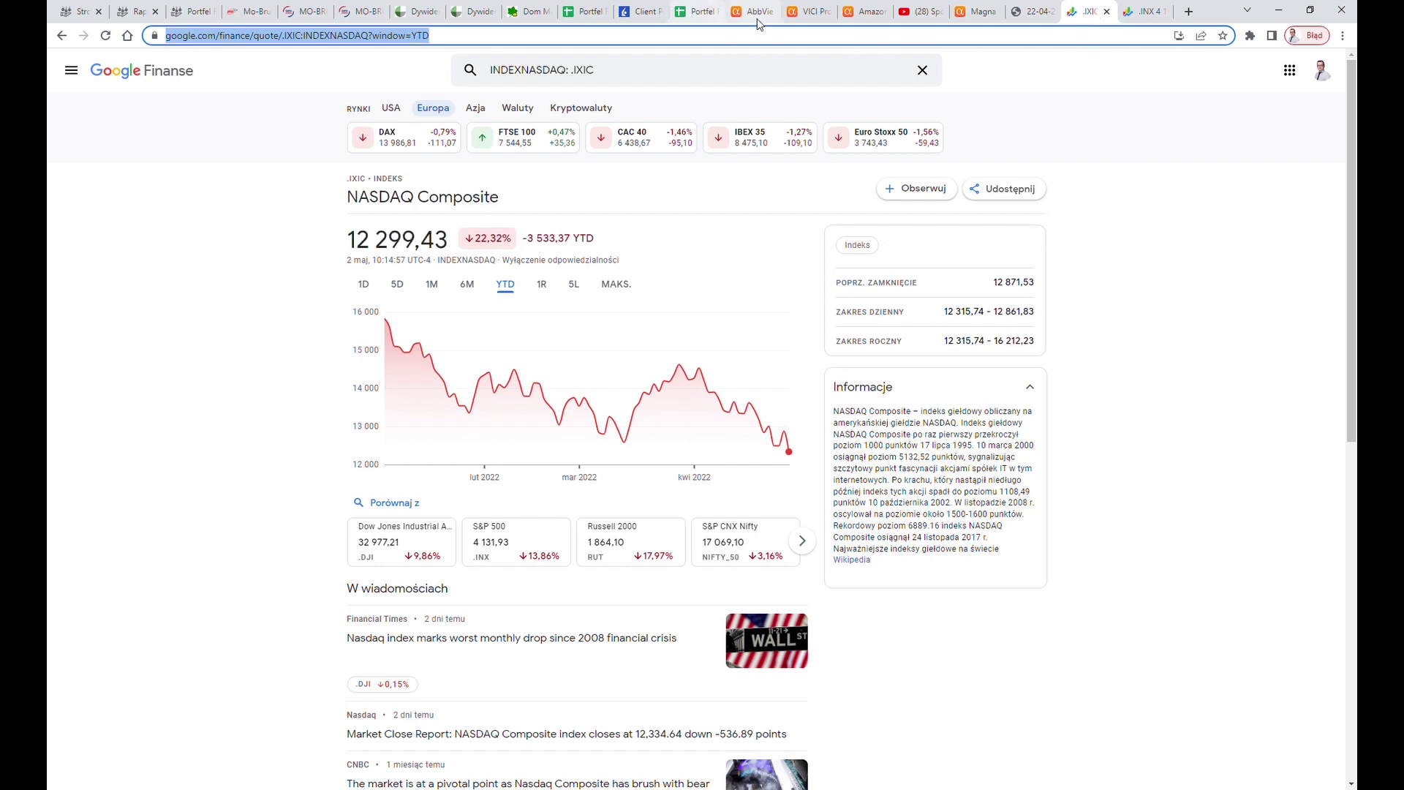
Step: Select the 2022.04.29 Amazon purchase row in the Portfel Finansowa.TV spreadsheet's Transakcje sheet
left_click(696, 12)
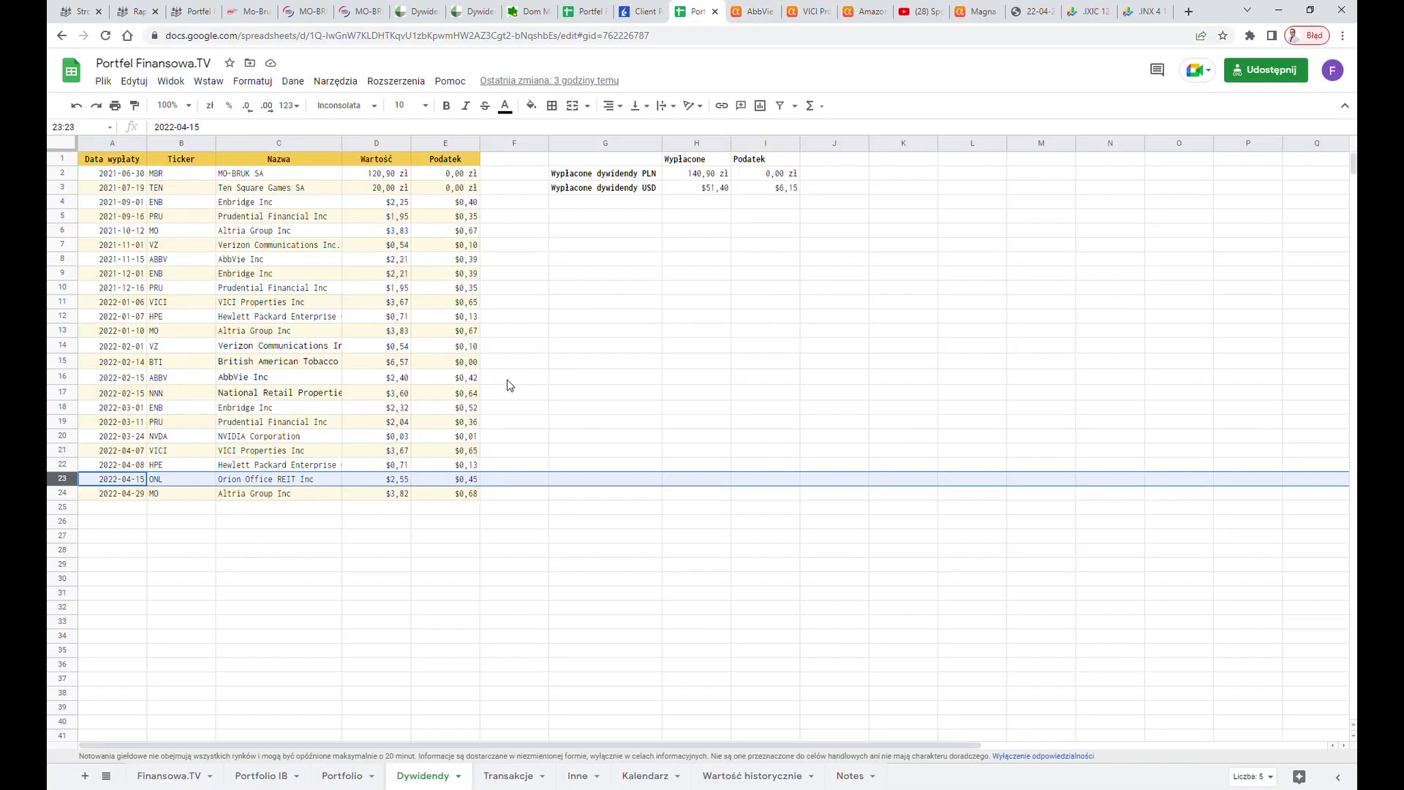
left_click(509, 777)
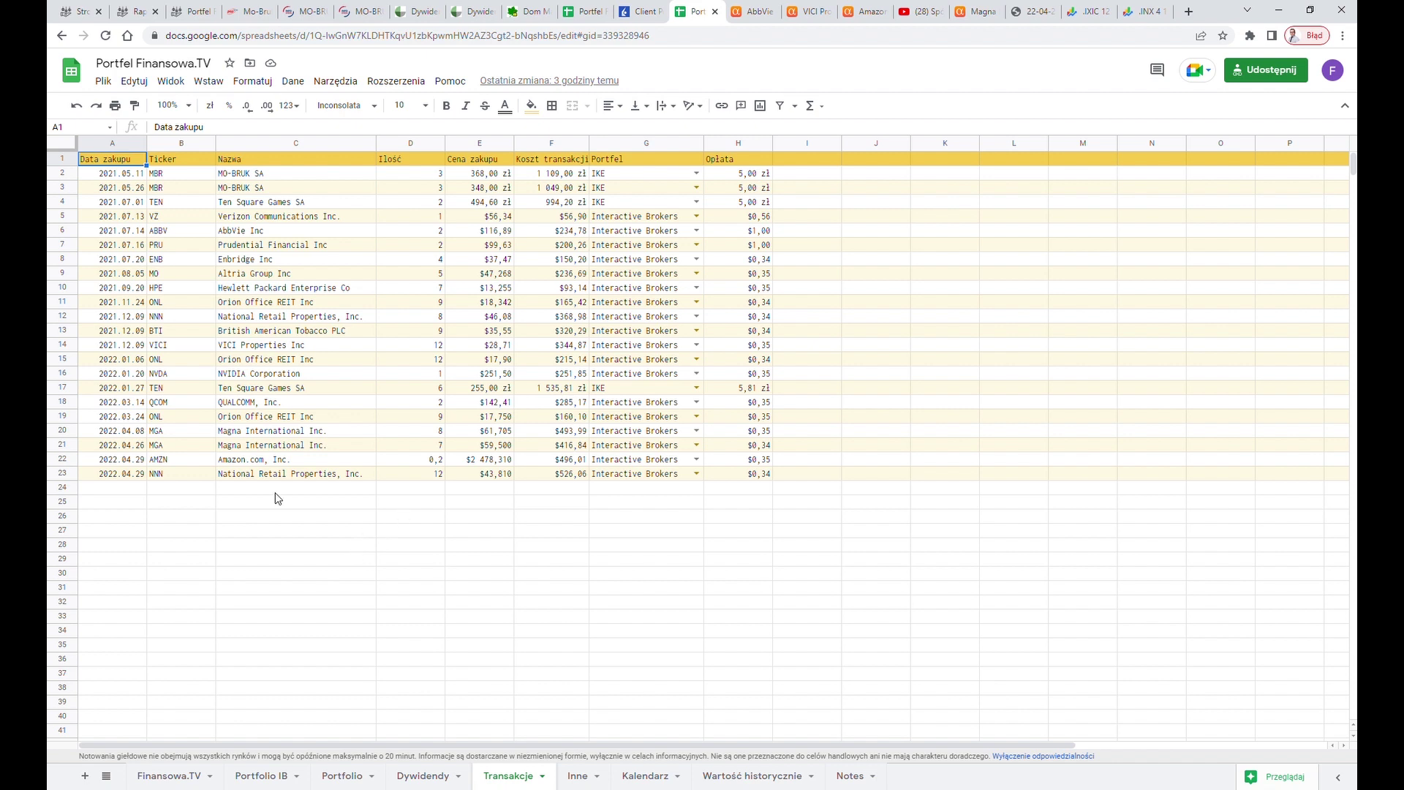
left_click(63, 459)
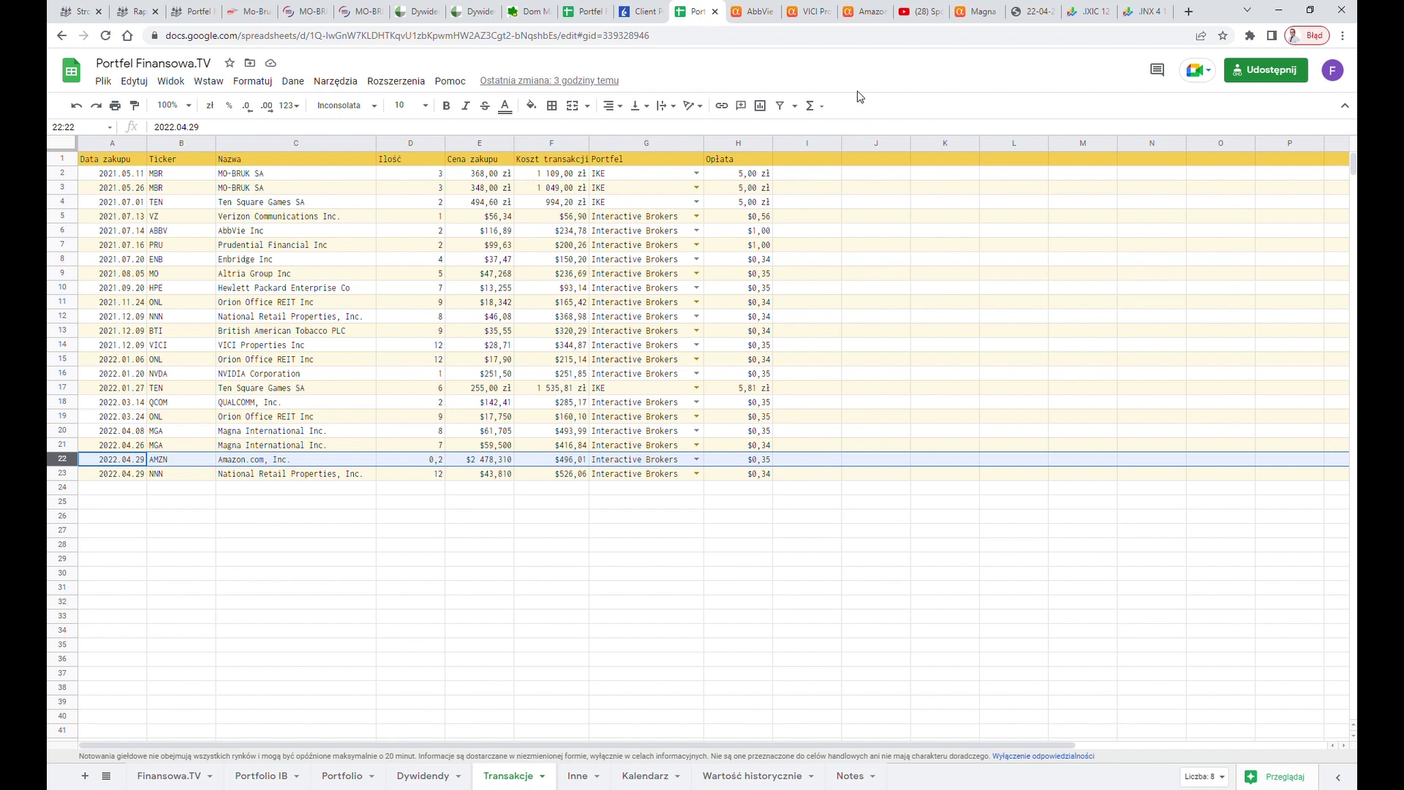
Step: Examine Amazon's revenue and quarterly earnings-per-share charts on Seeking Alpha, including the FQ1 2022 estimate and actual values
left_click(867, 13)
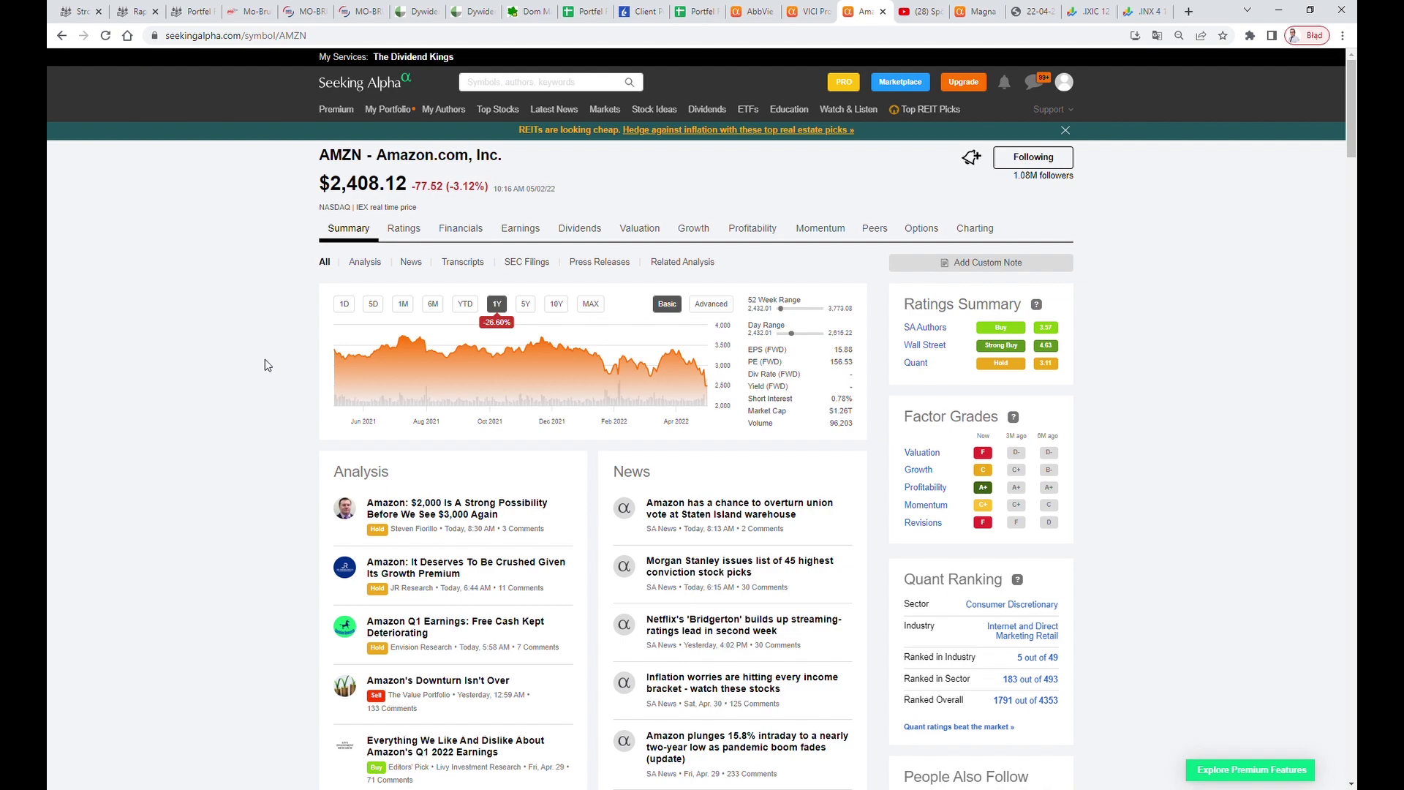
scroll(836, 216, "down", 3)
scroll(835, 216, "up", 3)
scroll(344, 416, "down", 15)
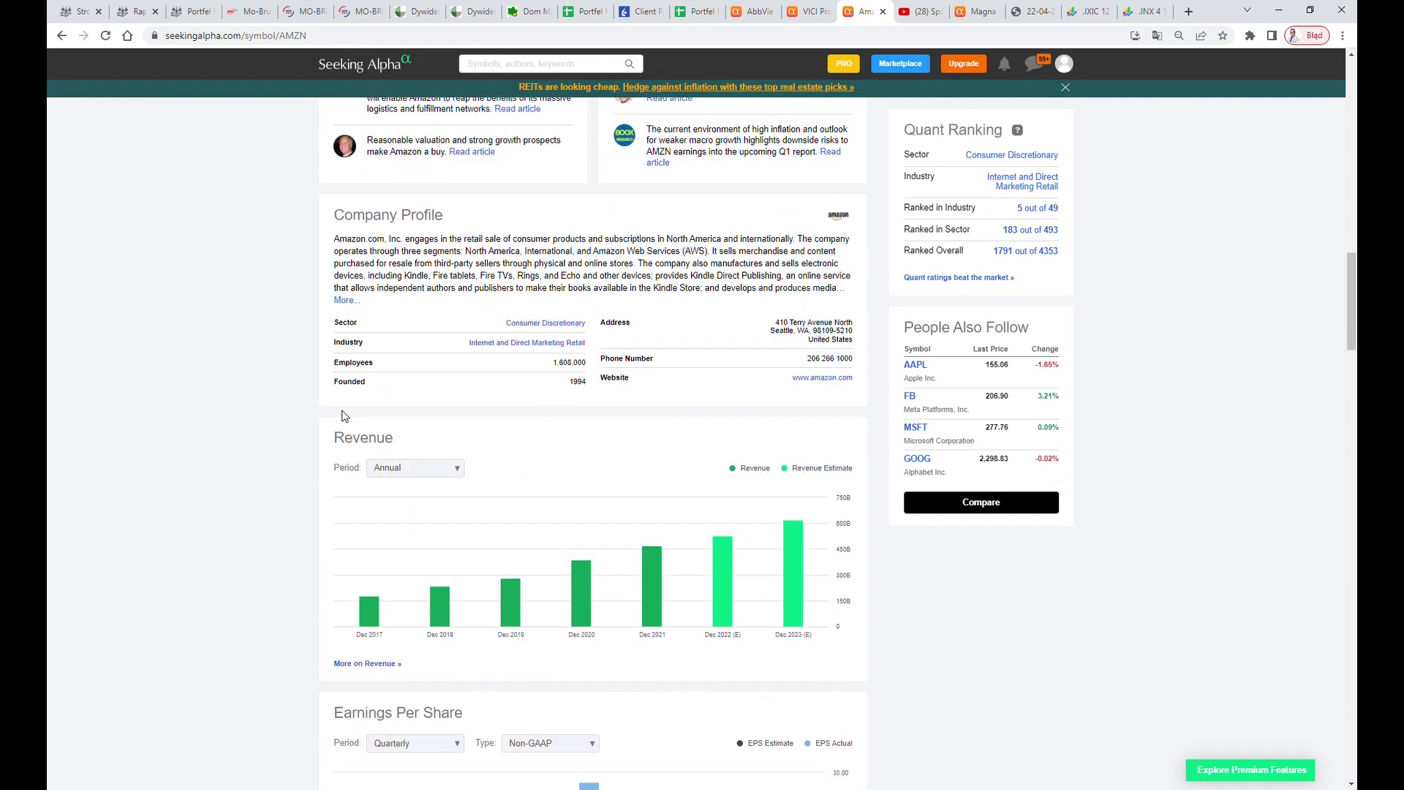
scroll(345, 416, "down", 5)
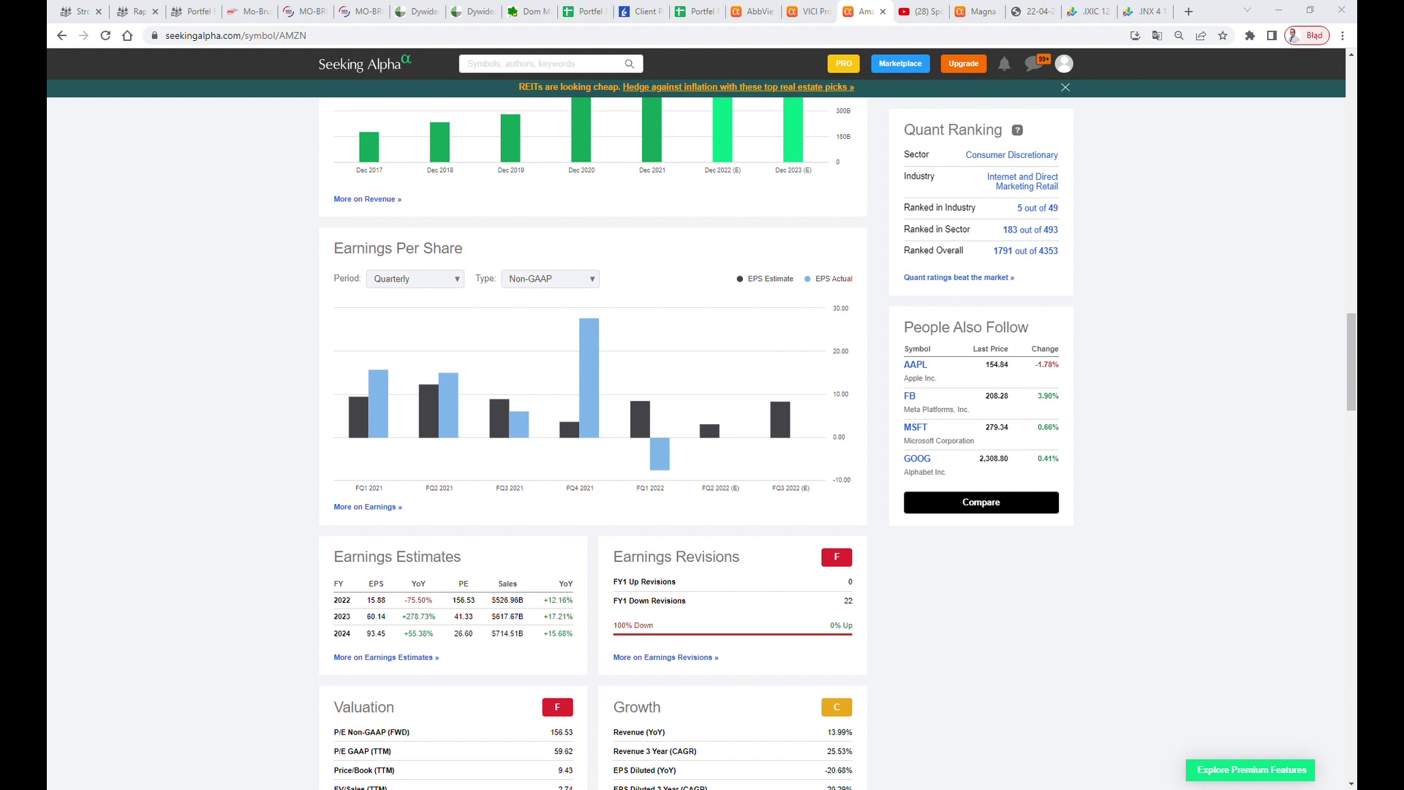
mouse_move(661, 453)
scroll(669, 264, "up", 2)
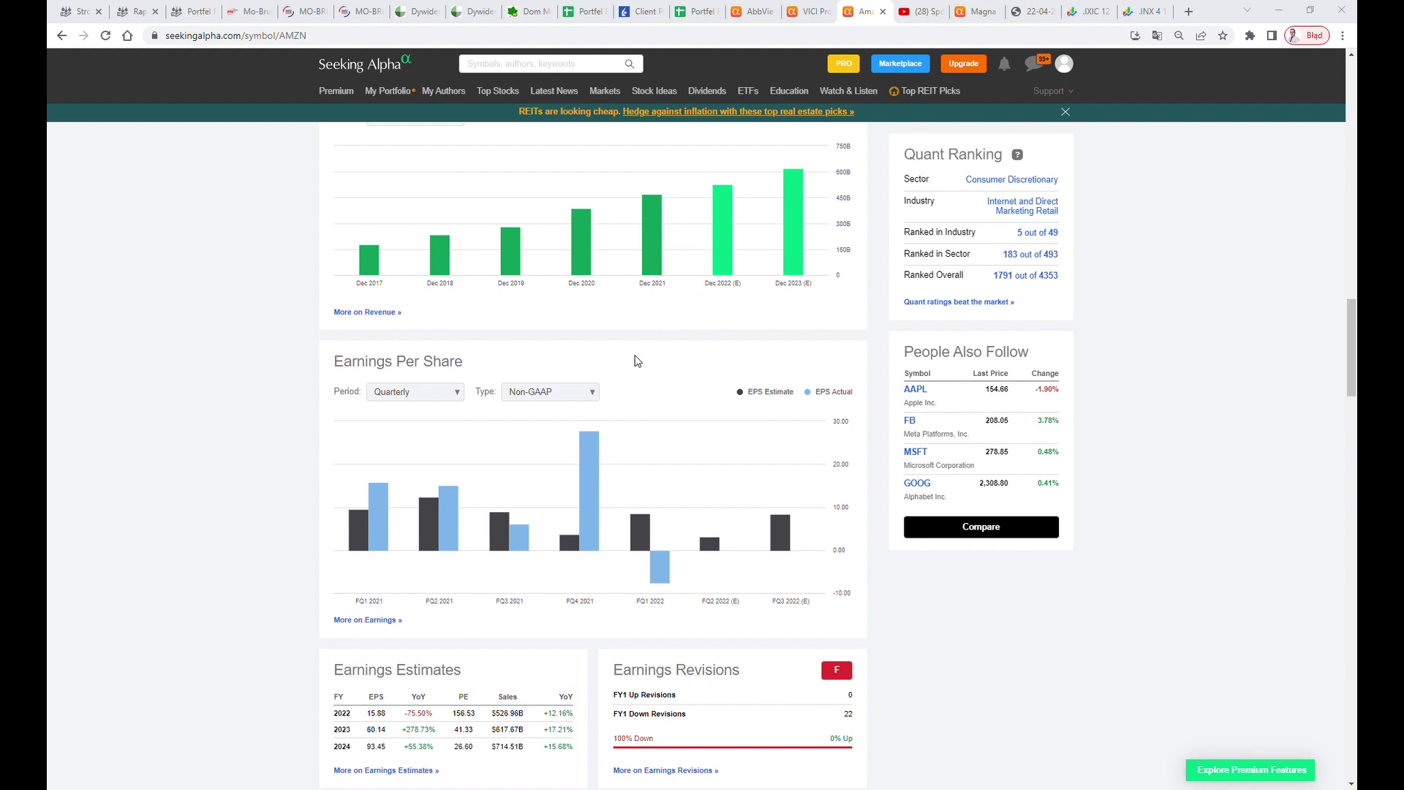
scroll(634, 362, "down", 2)
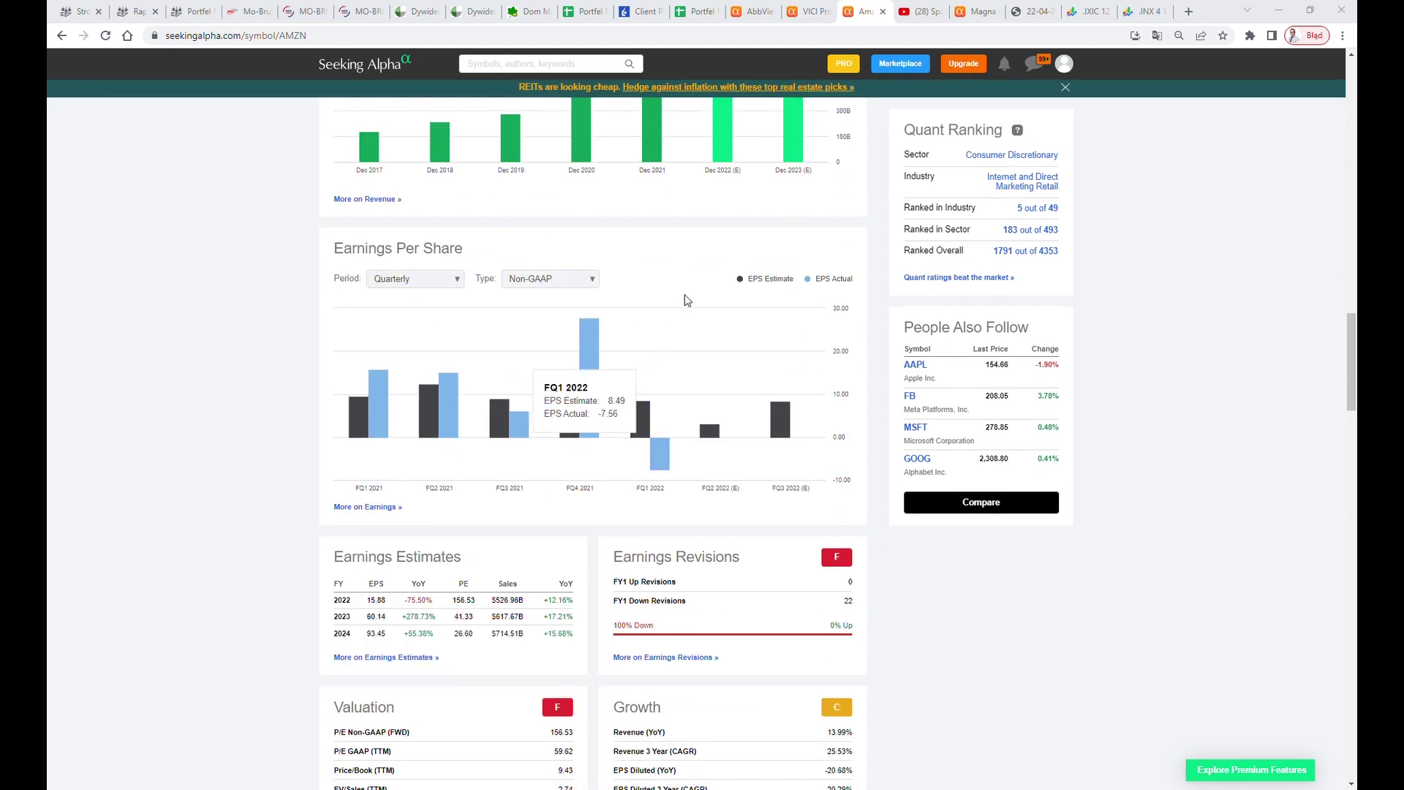
mouse_move(714, 414)
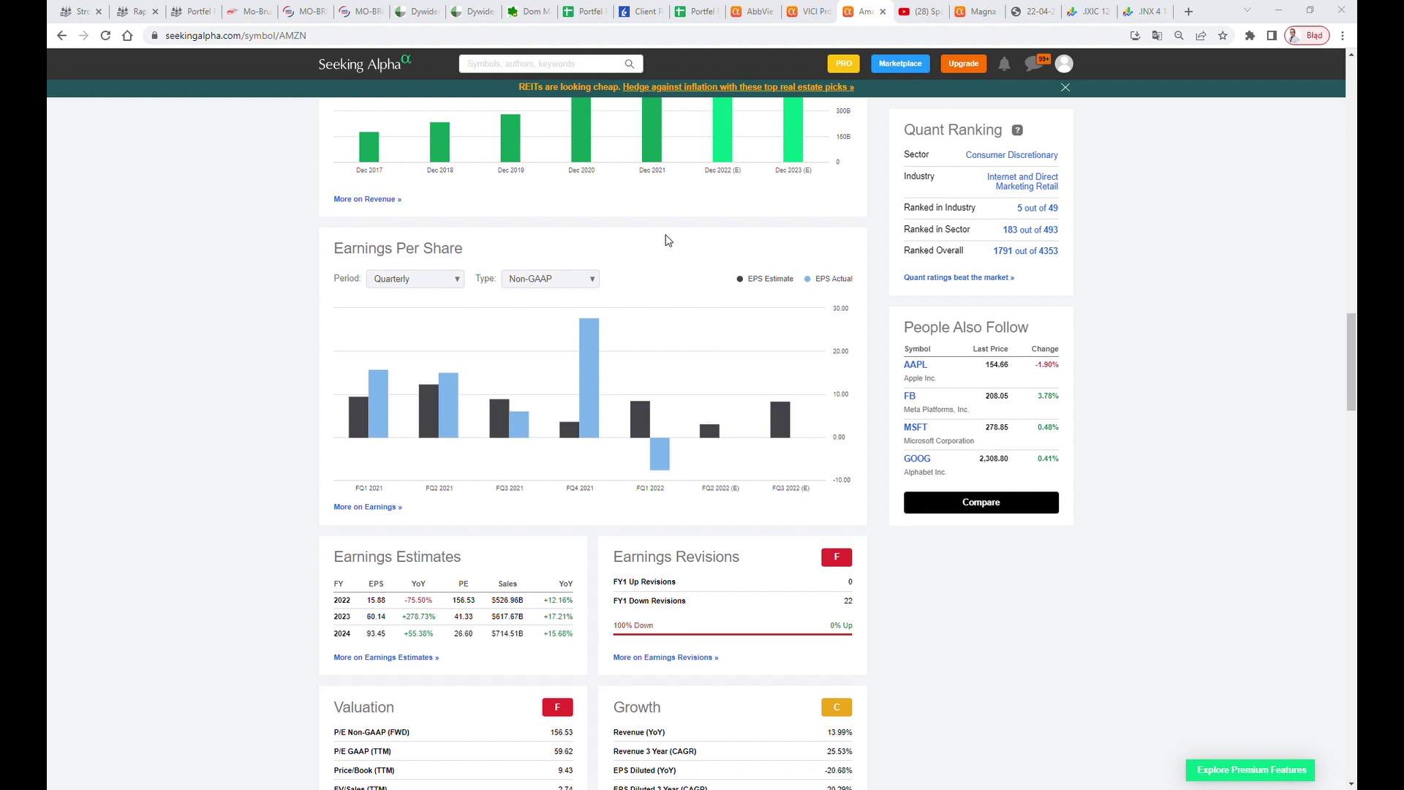
Step: Show Amazon's five-day price chart, and bring up the YouTube video "Spółka skazana na wzrosty"
scroll(668, 240, "up", 12)
scroll(653, 239, "up", 15)
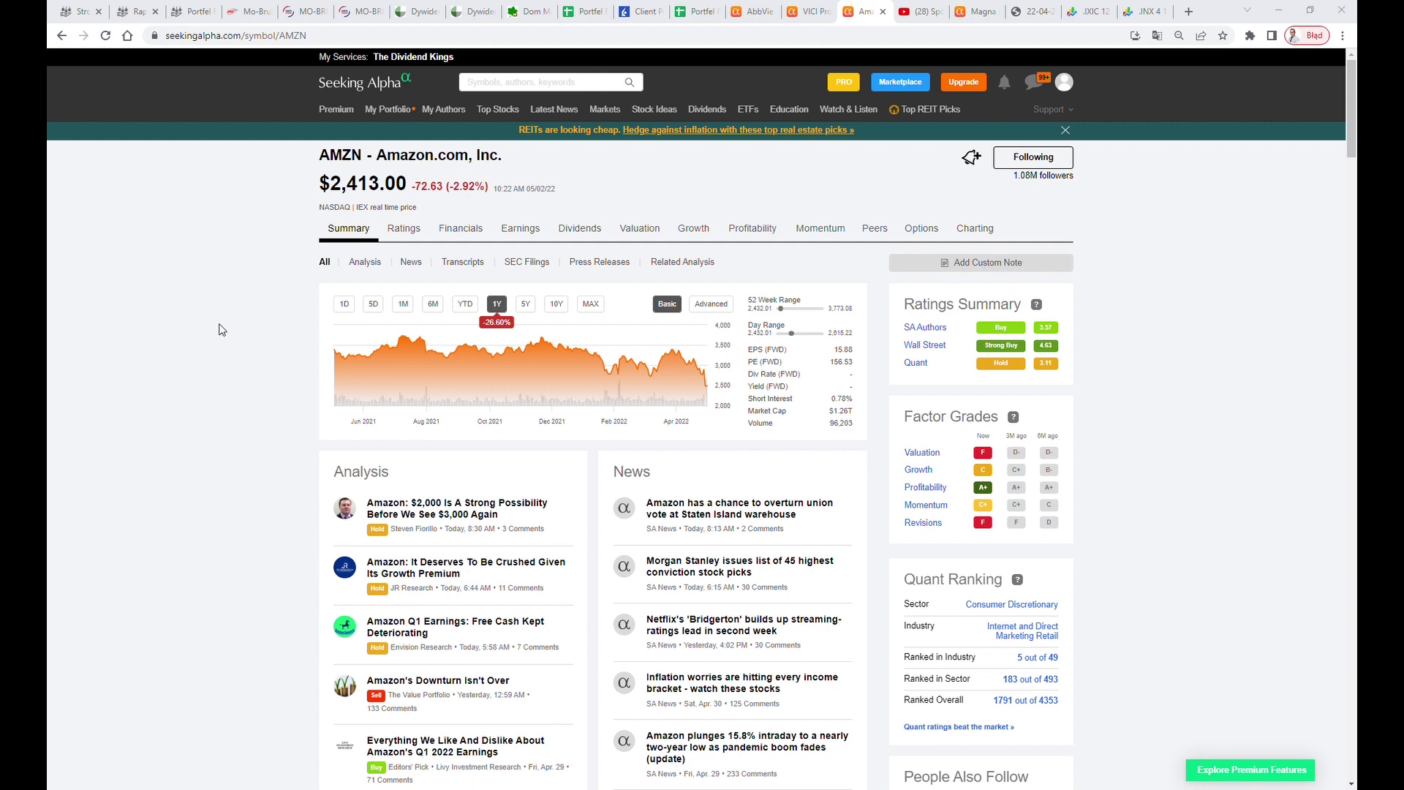
left_click(373, 304)
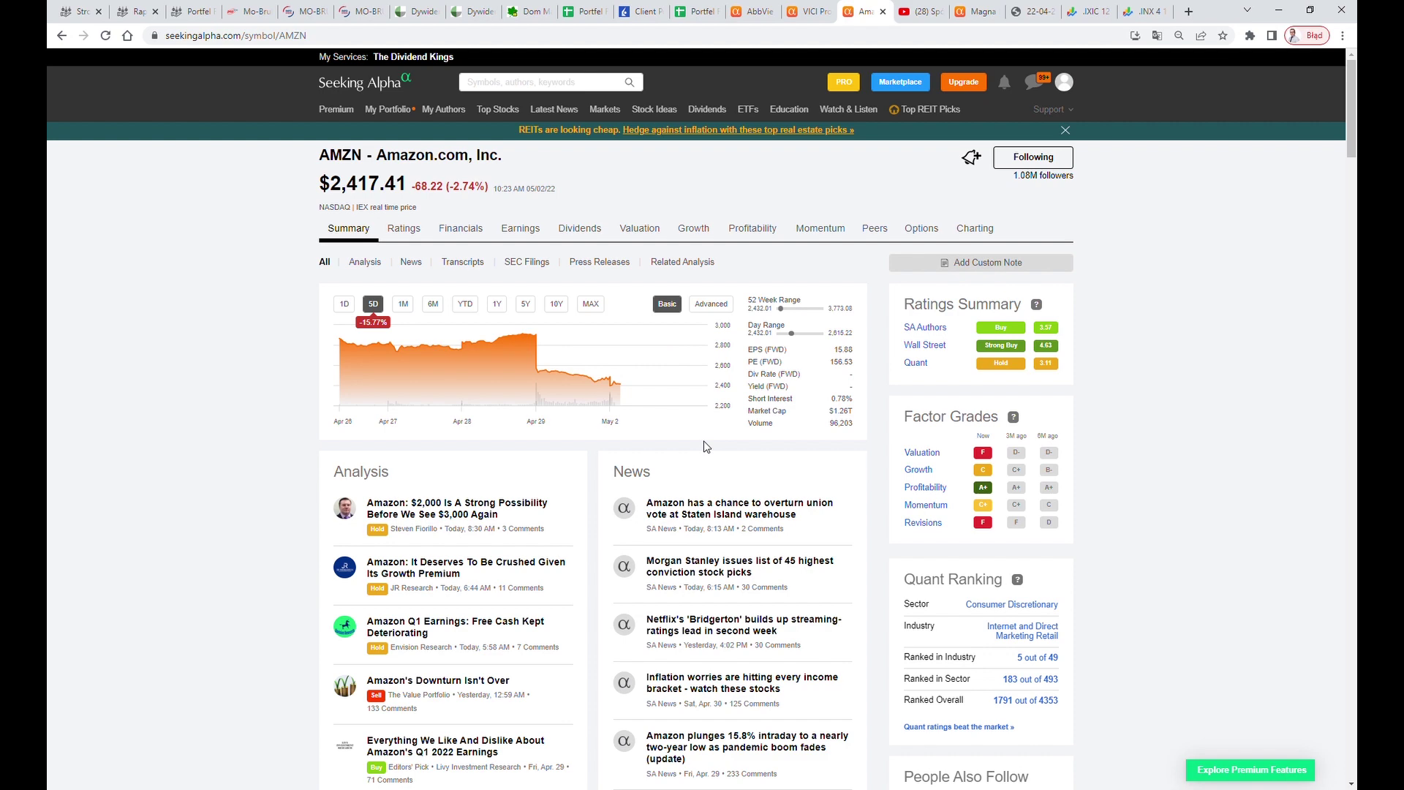
left_click(915, 17)
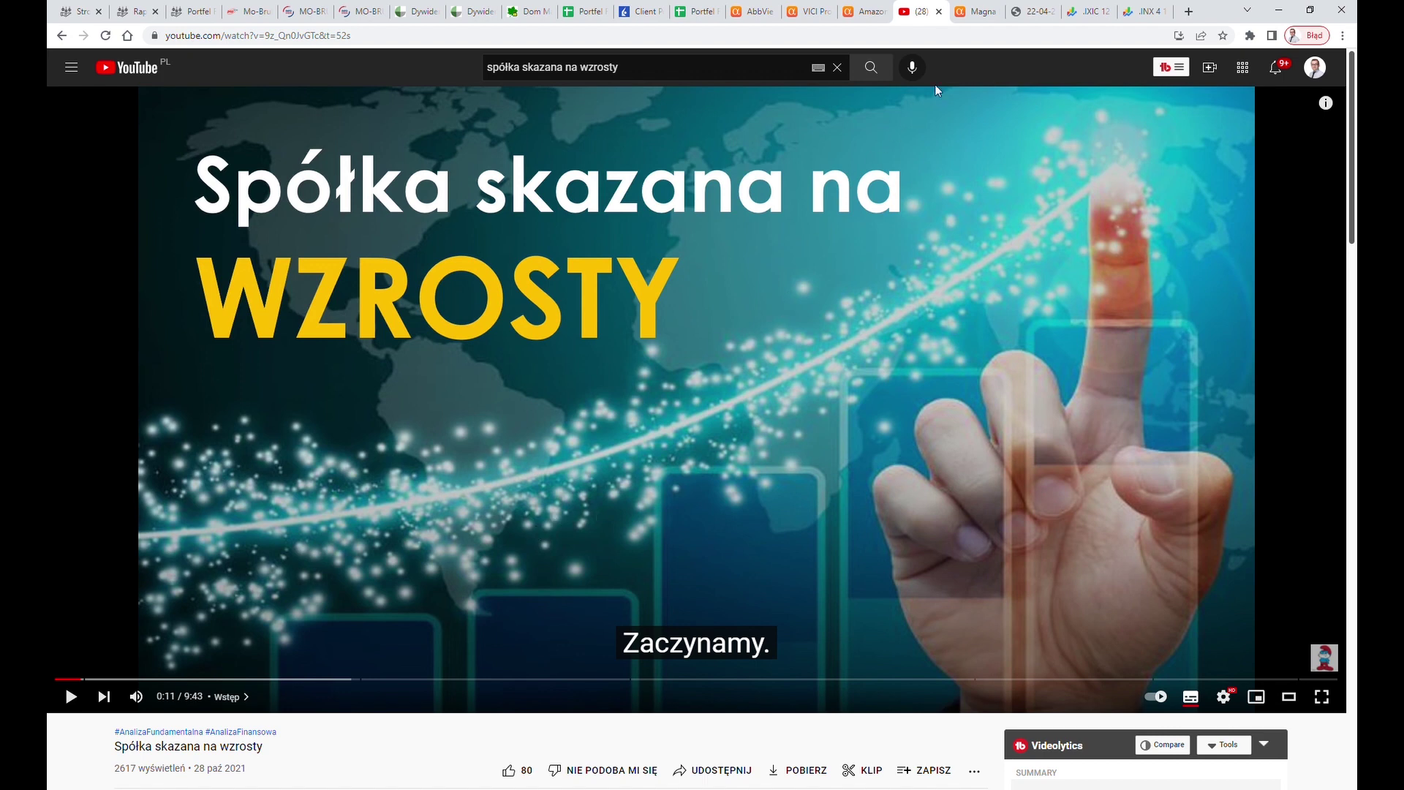
Step: Select the 2022.04.29 National Retail Properties purchase in the Transakcje sheet, and its row and average price in the Portfolio IB sheet
left_click(706, 13)
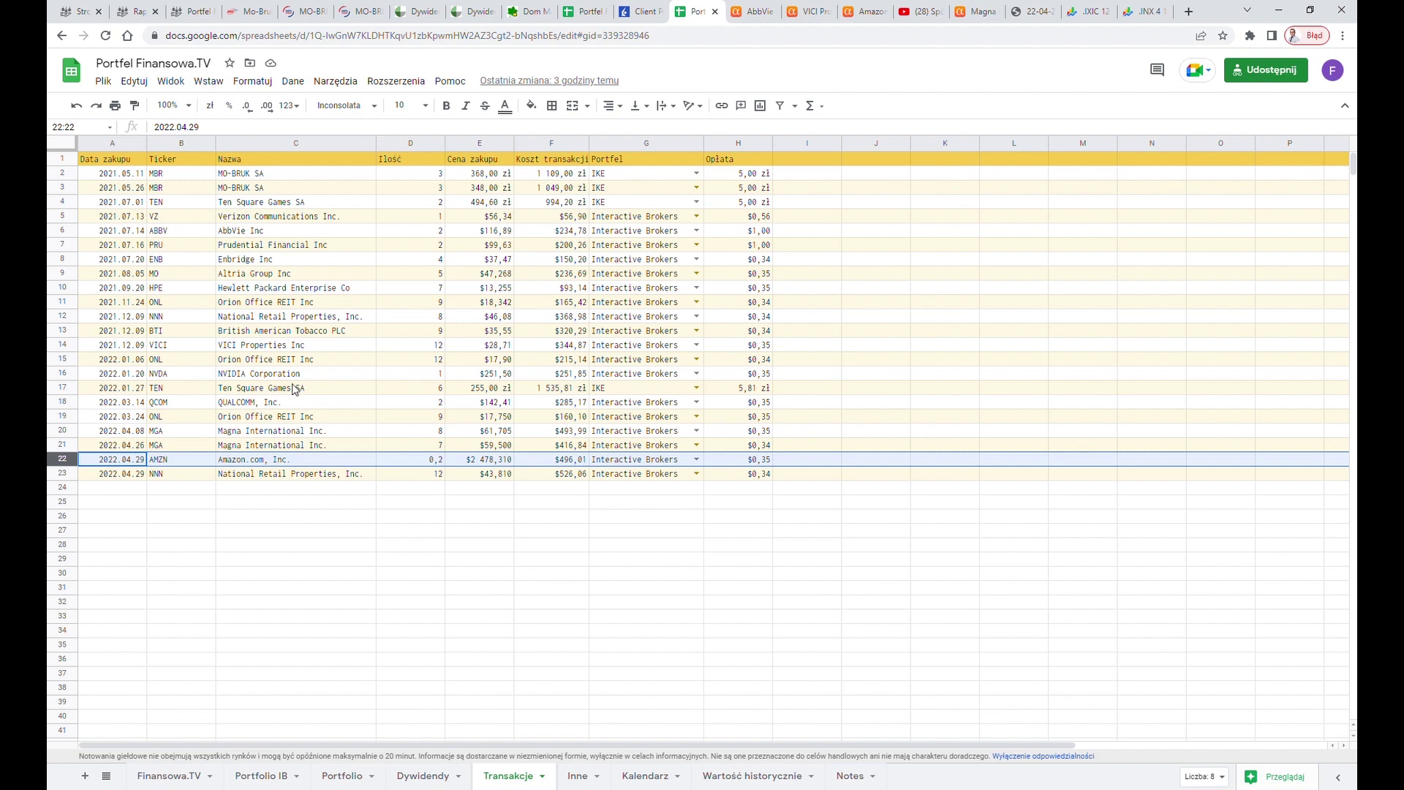
left_click(68, 475)
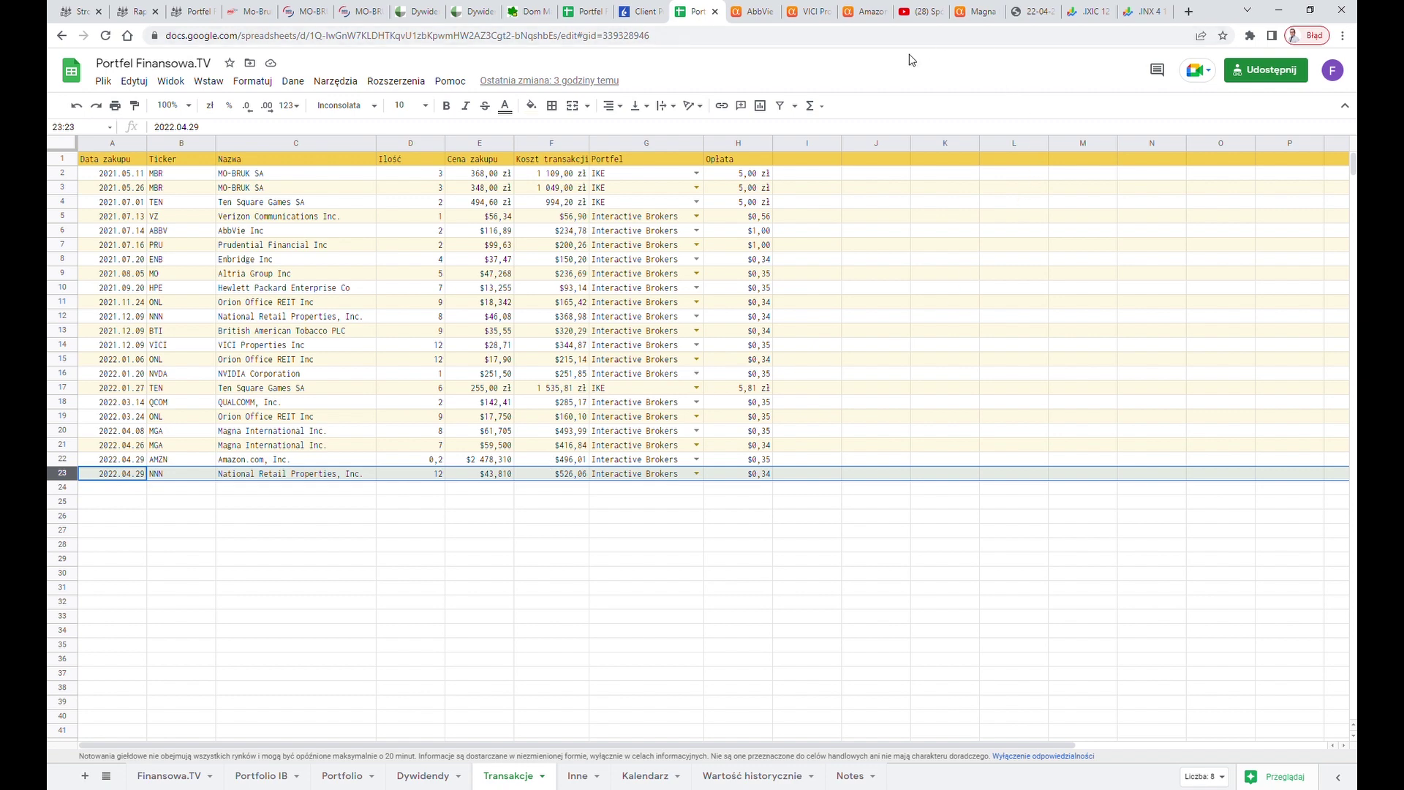
left_click(261, 778)
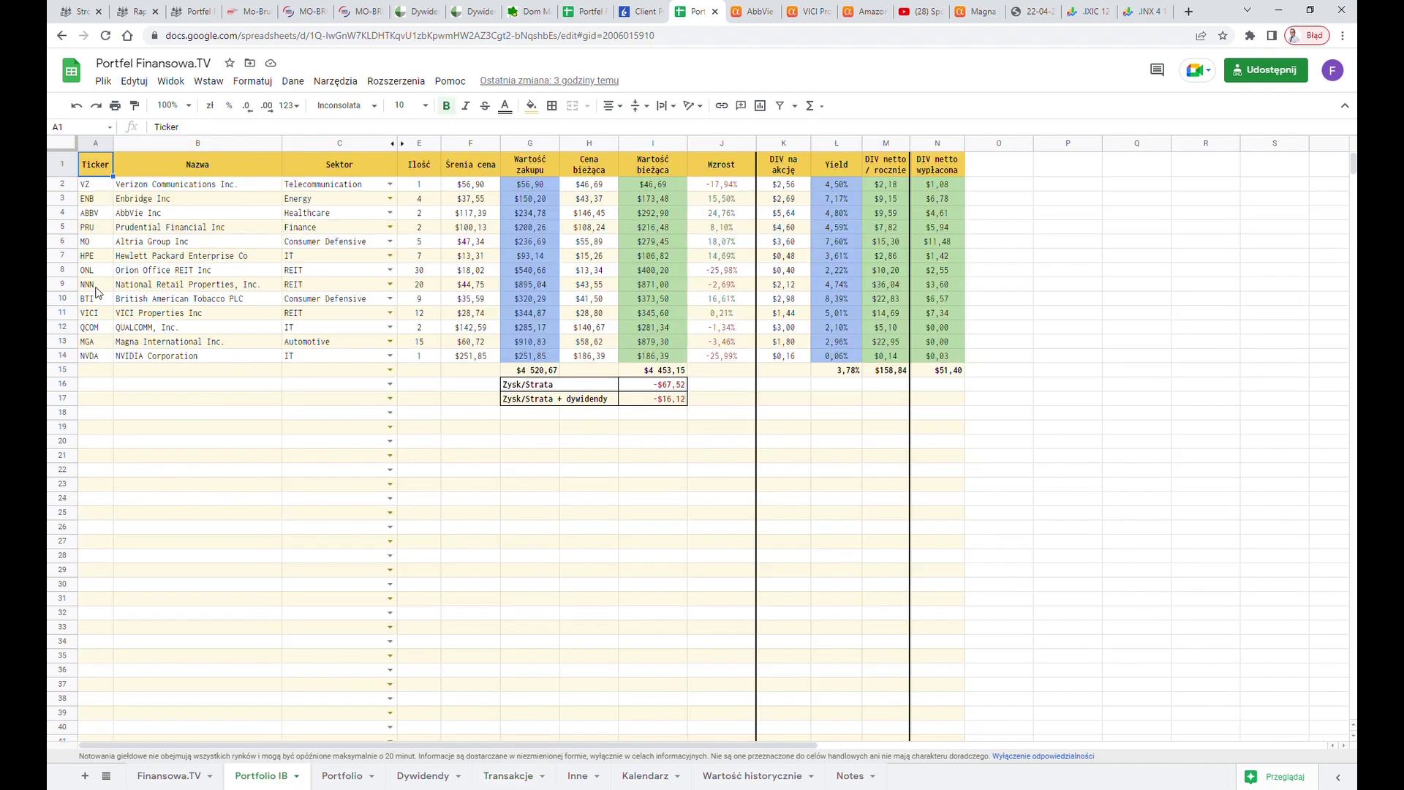
left_click(71, 287)
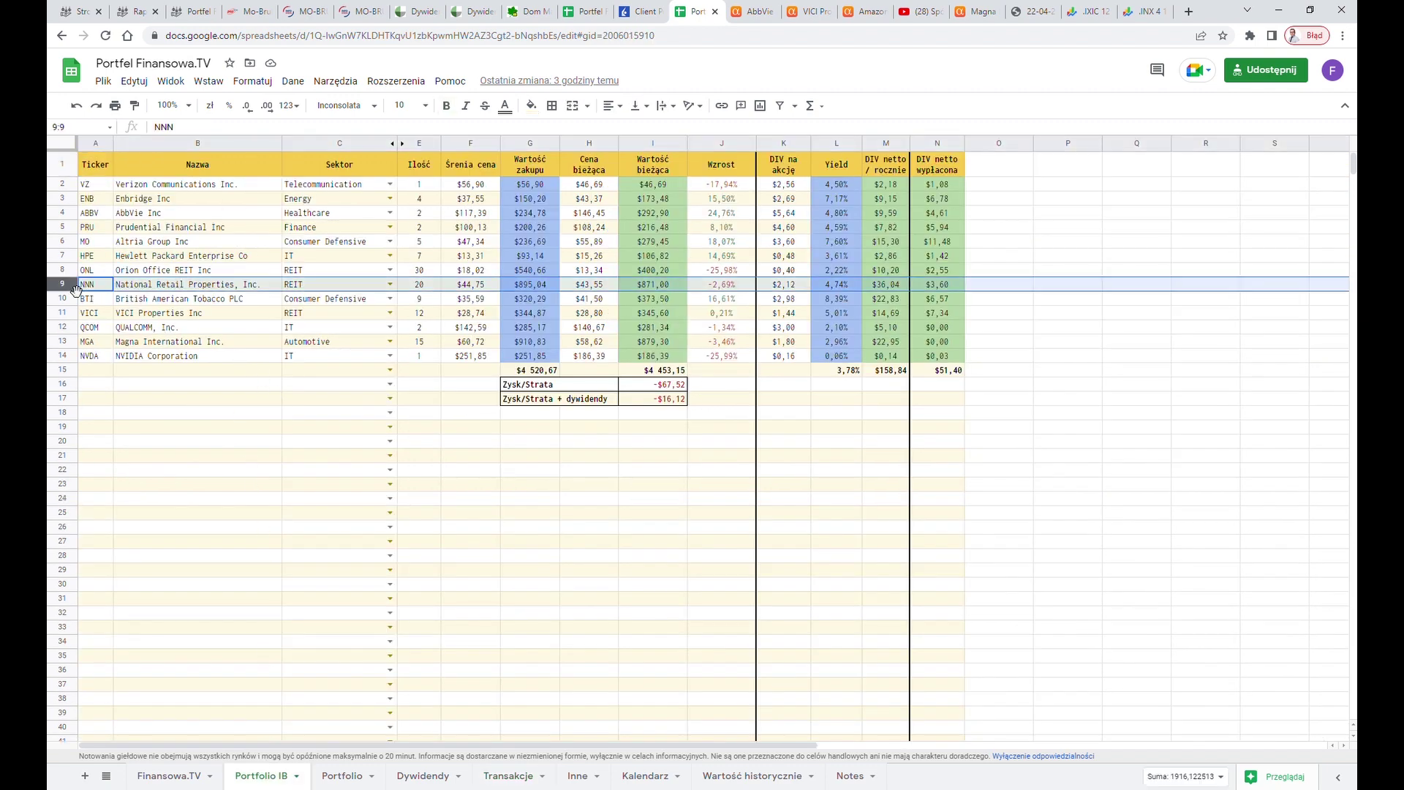
left_click(472, 285)
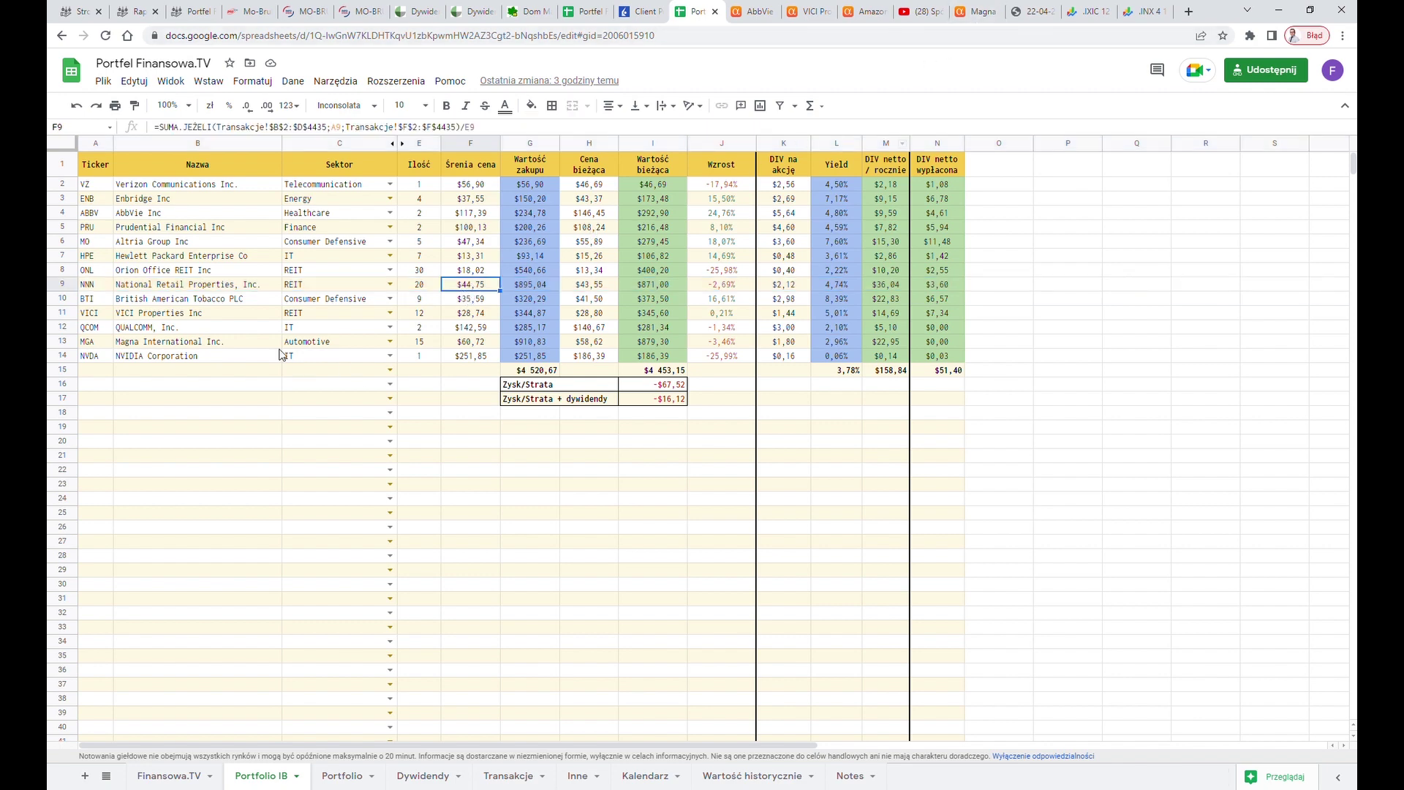
Step: Select the two April 2022 Magna International purchase rows together in the Transakcje sheet
left_click(505, 778)
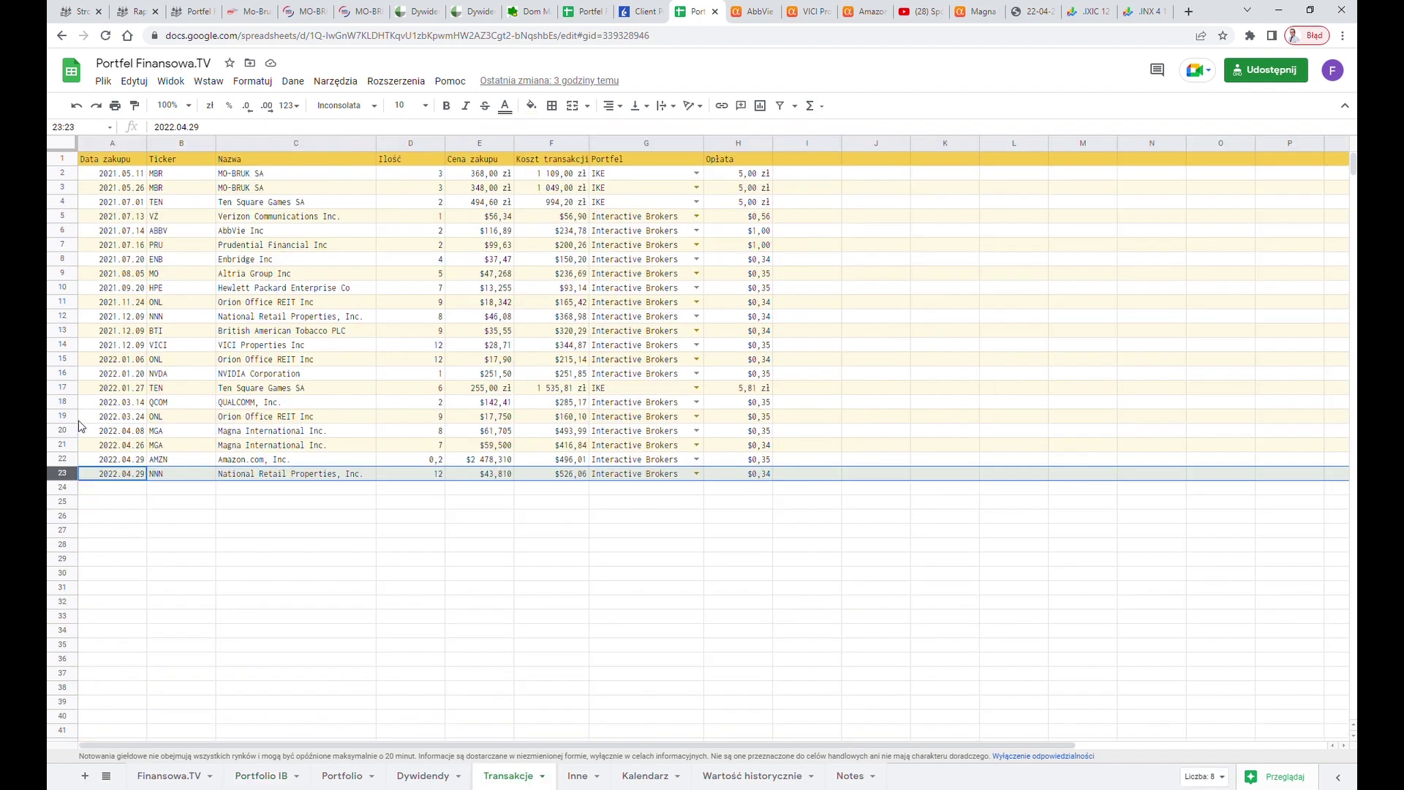
left_click(63, 431)
left_click(65, 444, "shift")
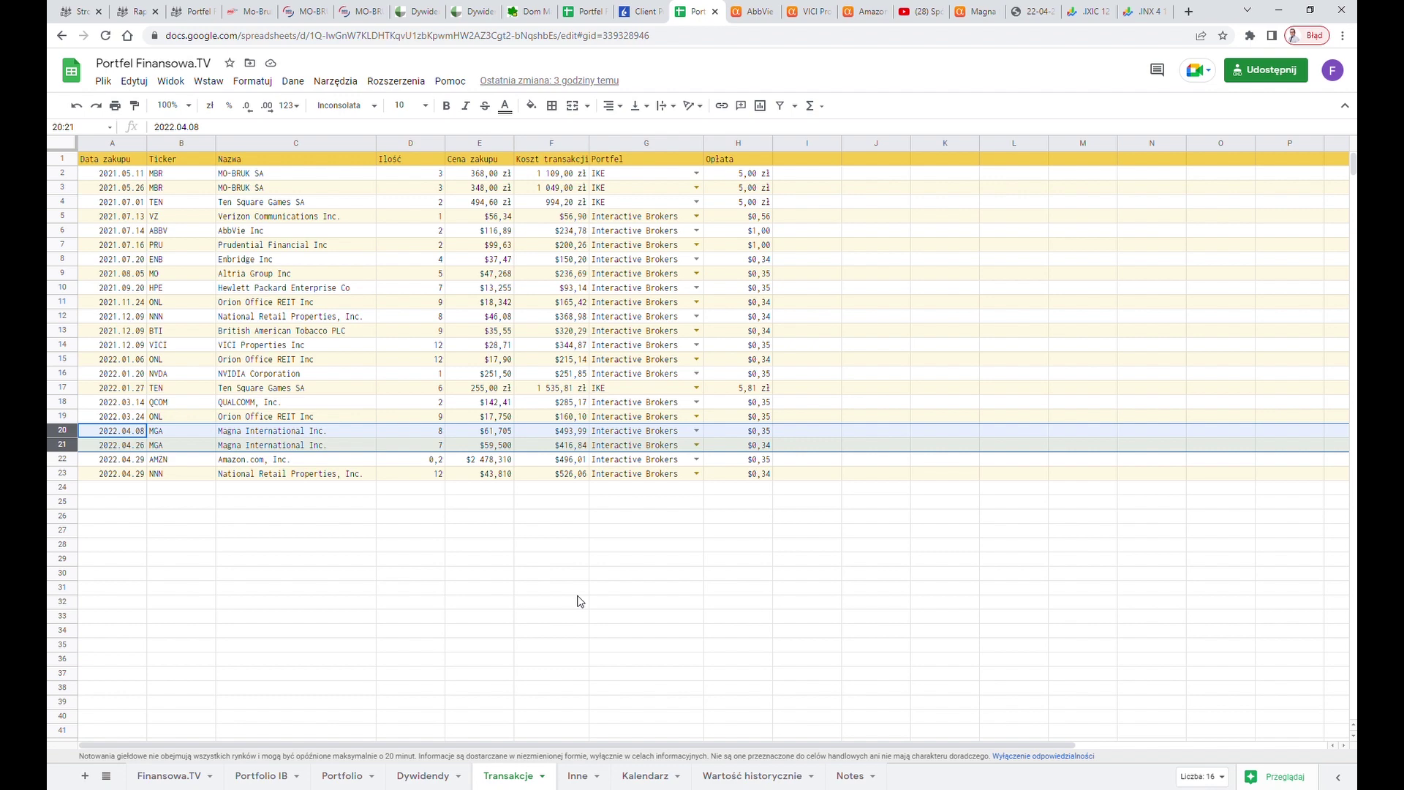
Step: View Magna International's six-month and one-year price charts on Seeking Alpha, and highlight its forward dividend yield
left_click(963, 10)
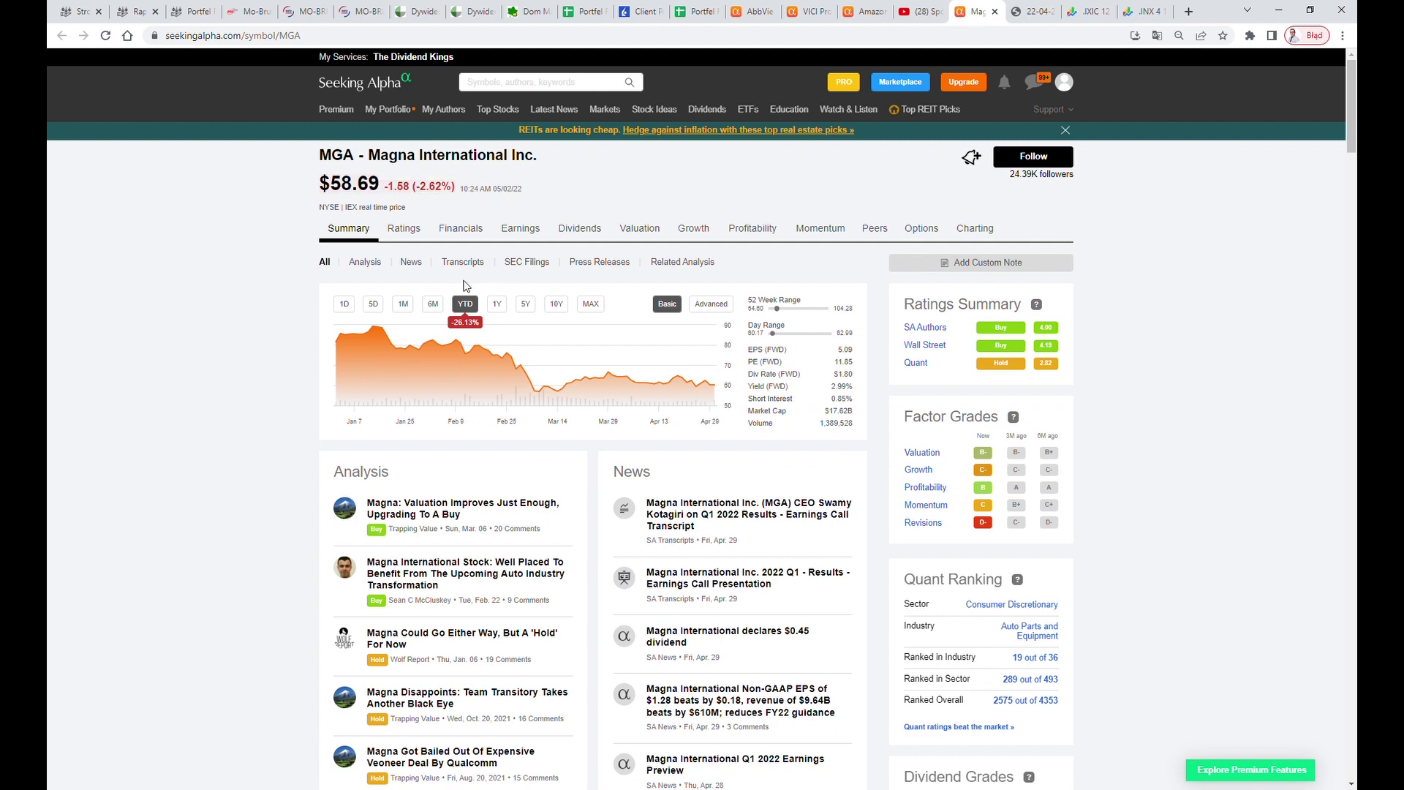
mouse_move(435, 359)
left_click(425, 297)
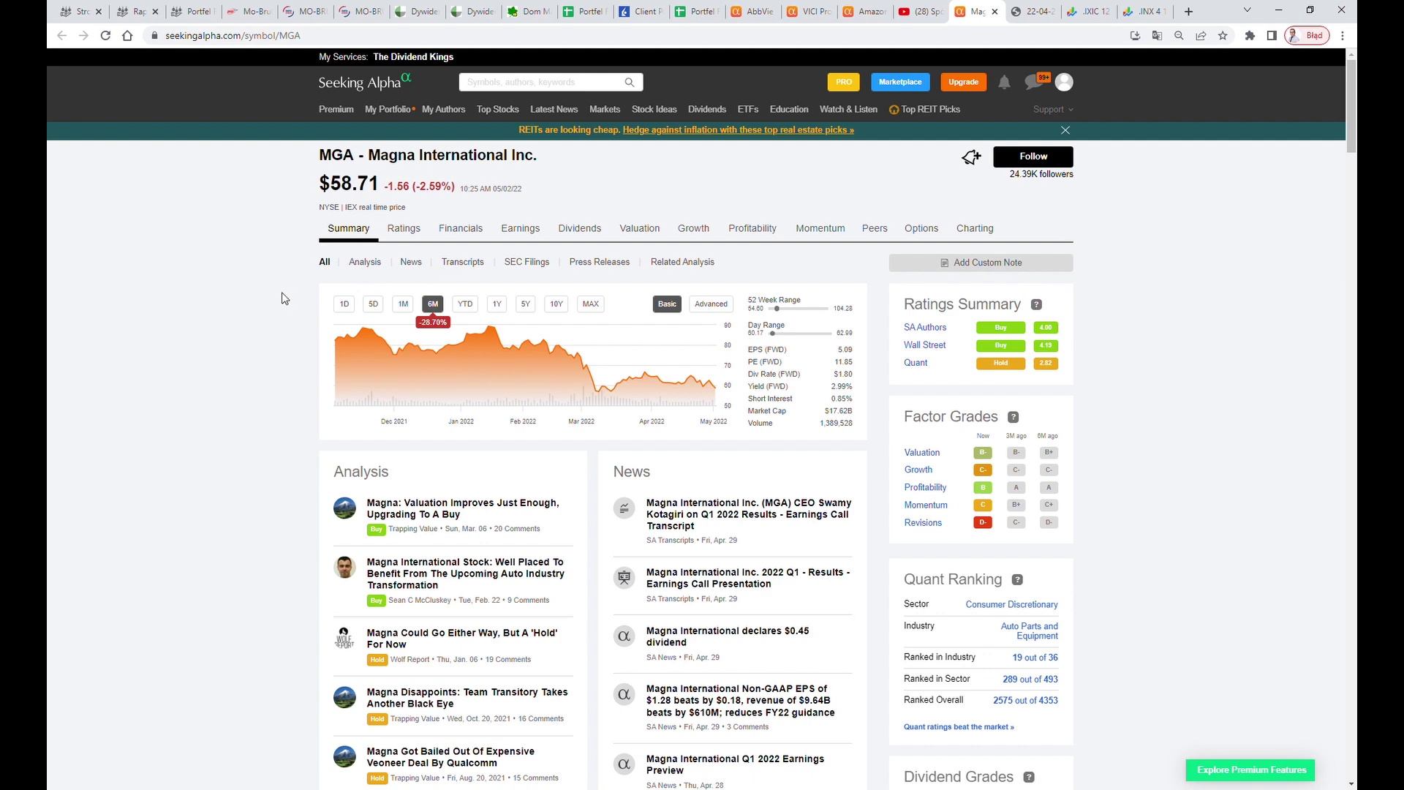
left_click(497, 305)
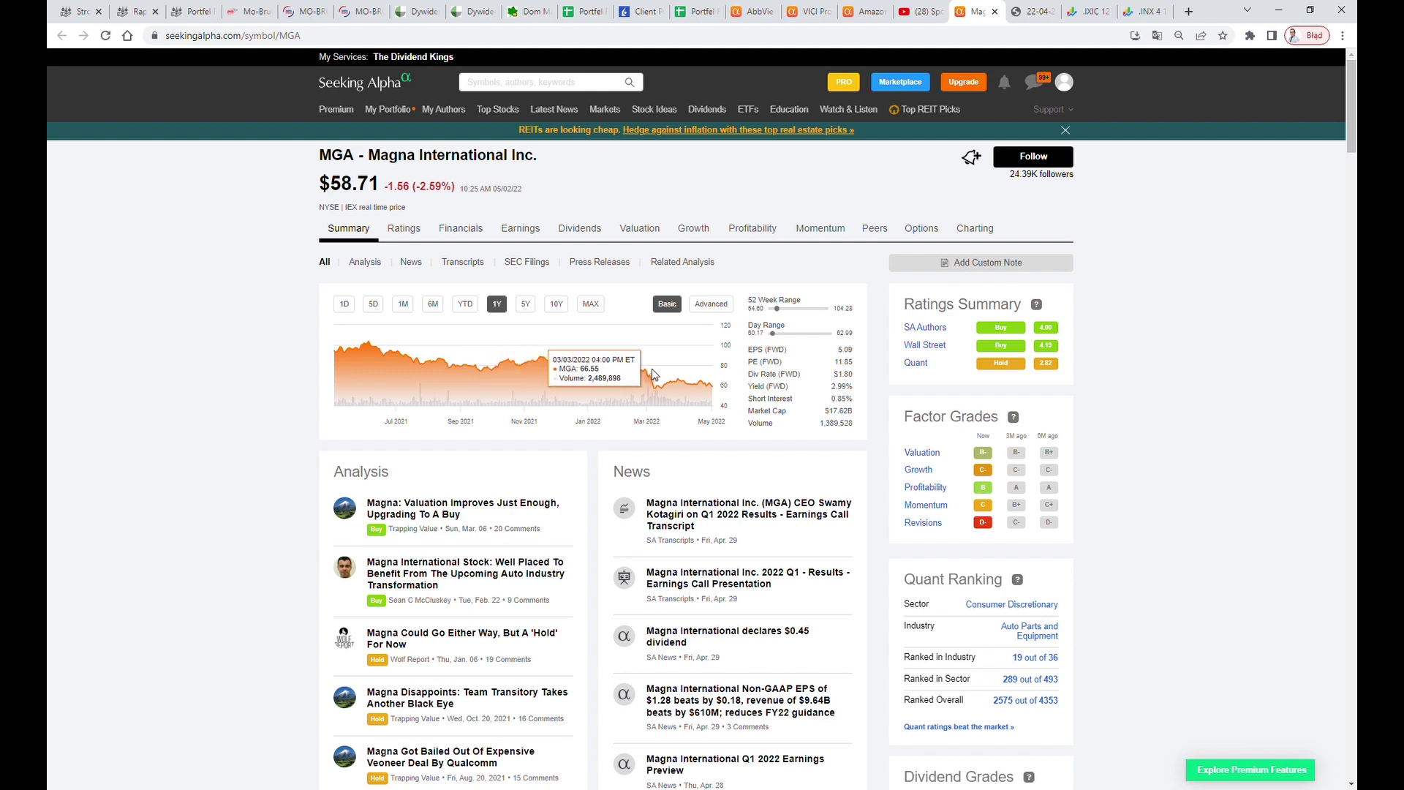
left_click_drag(713, 377, 838, 386)
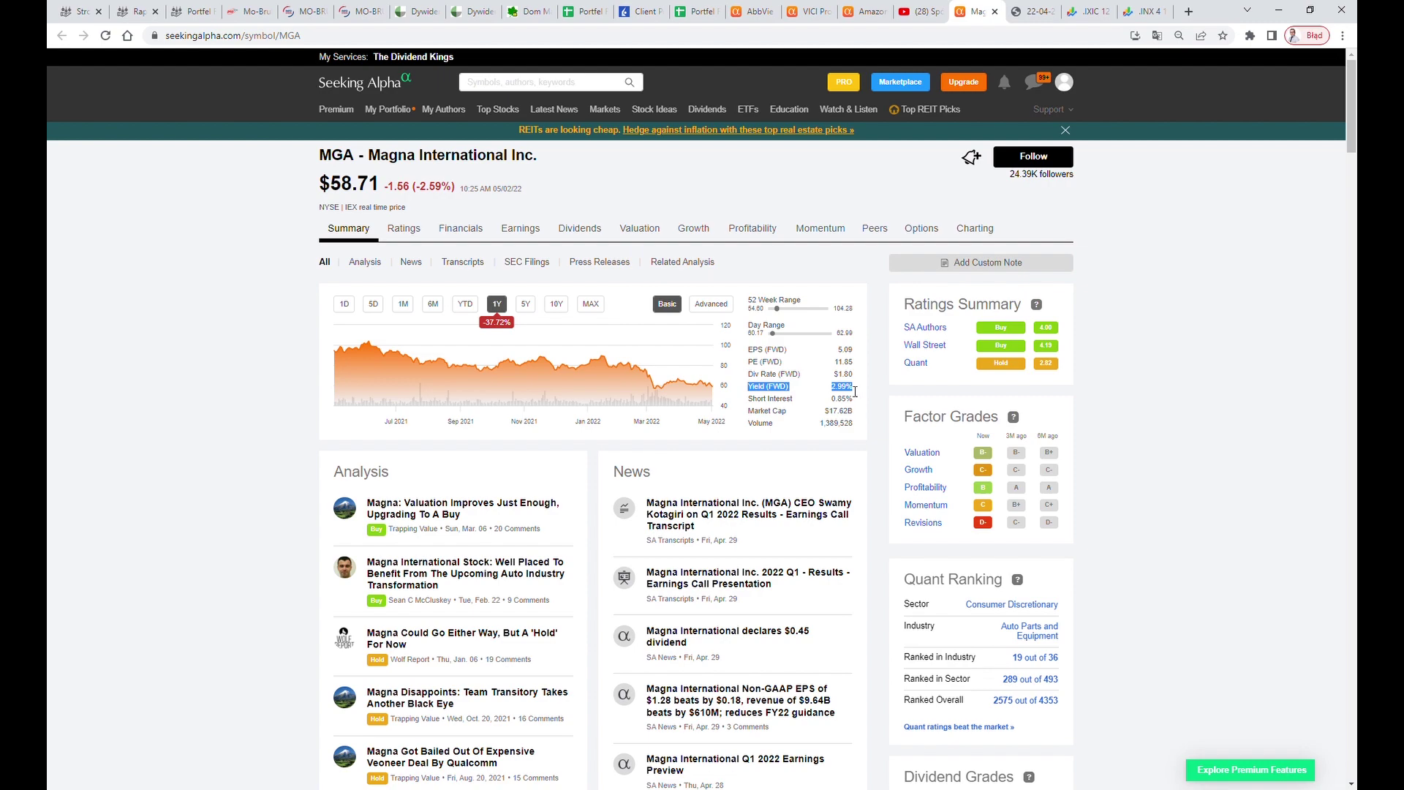
Step: Highlight Magna's payout ratio in its dividend data, and examine the yearly bars of its dividend growth history
scroll(839, 387, "down", 5)
scroll(838, 387, "down", 20)
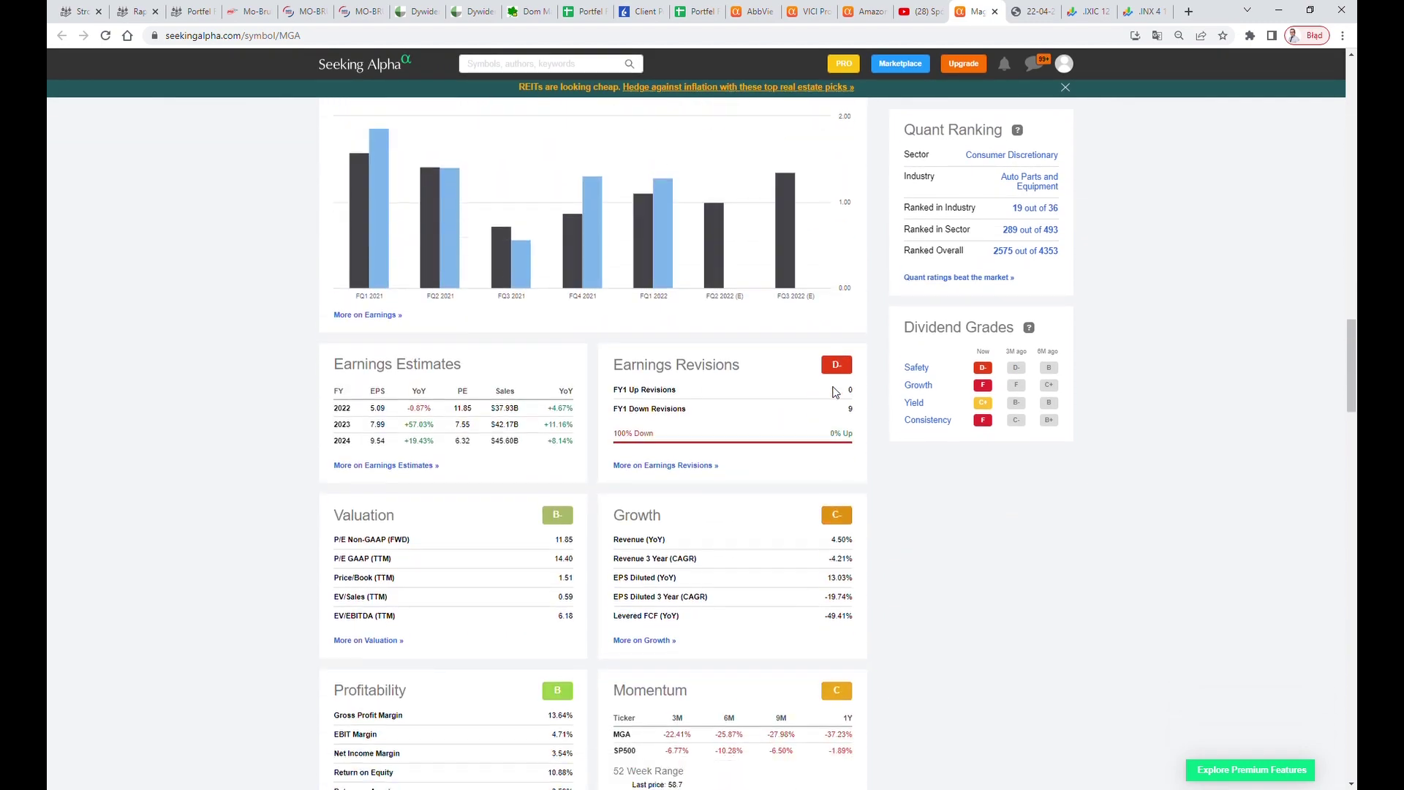
scroll(836, 393, "down", 2)
left_click_drag(865, 518, 612, 511)
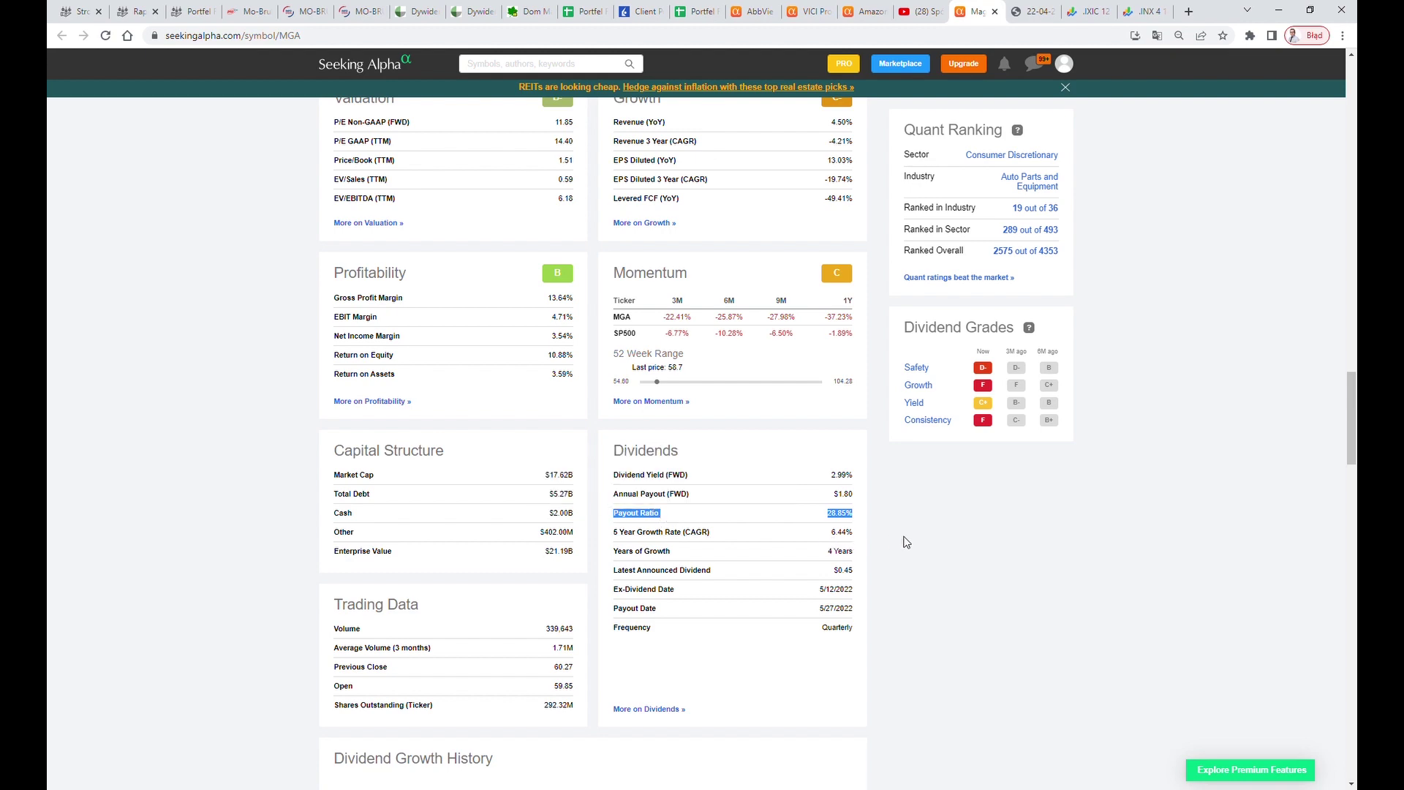
scroll(905, 541, "down", 5)
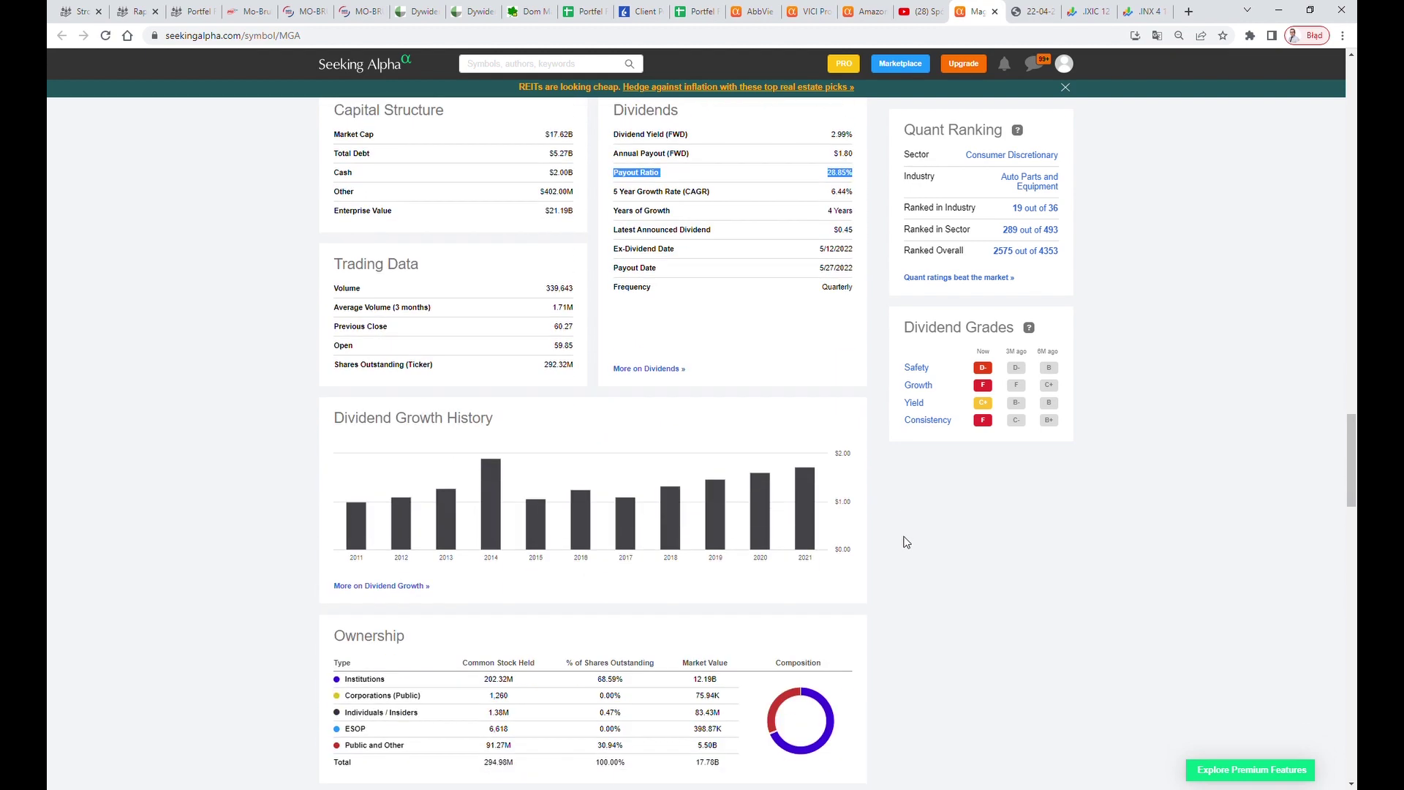
mouse_move(740, 522)
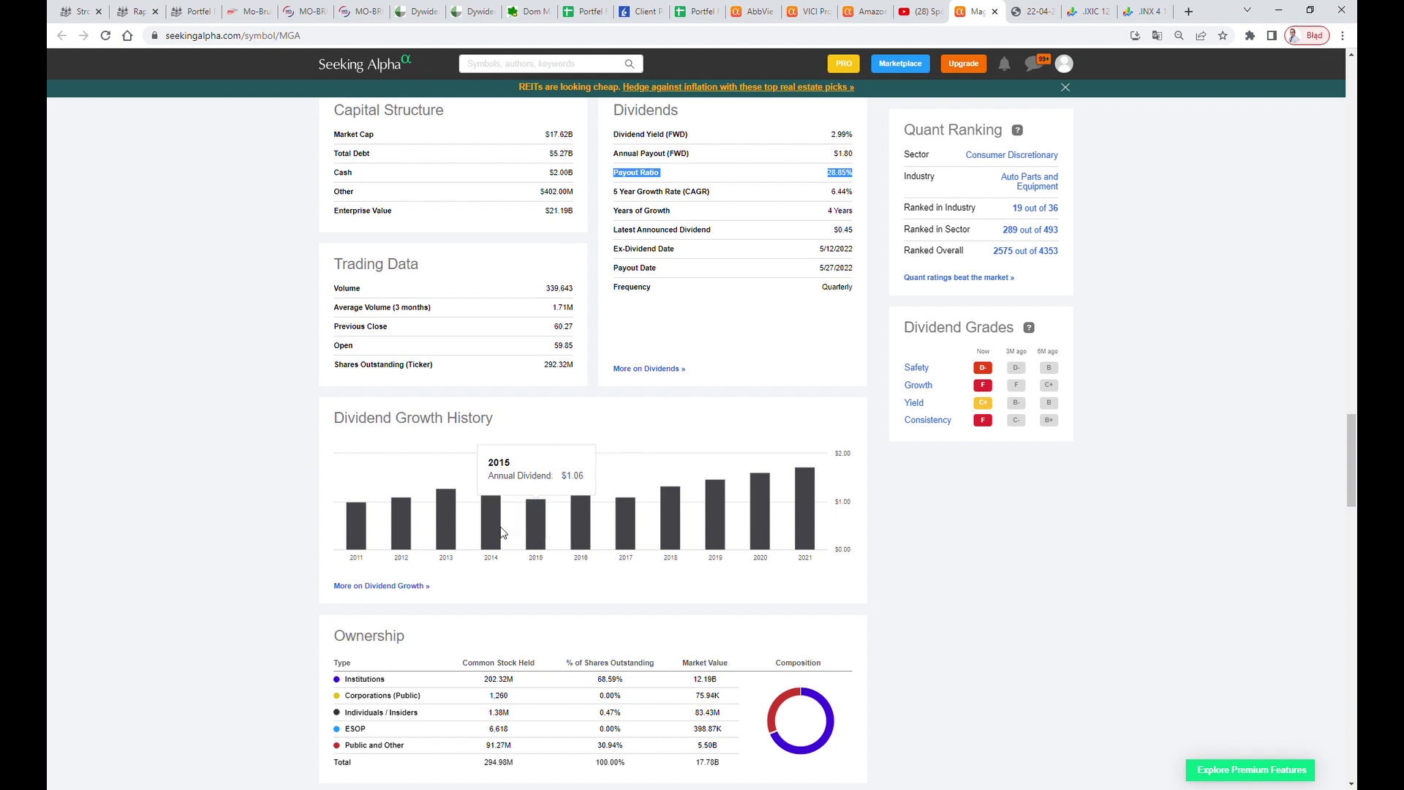
mouse_move(343, 539)
mouse_move(621, 533)
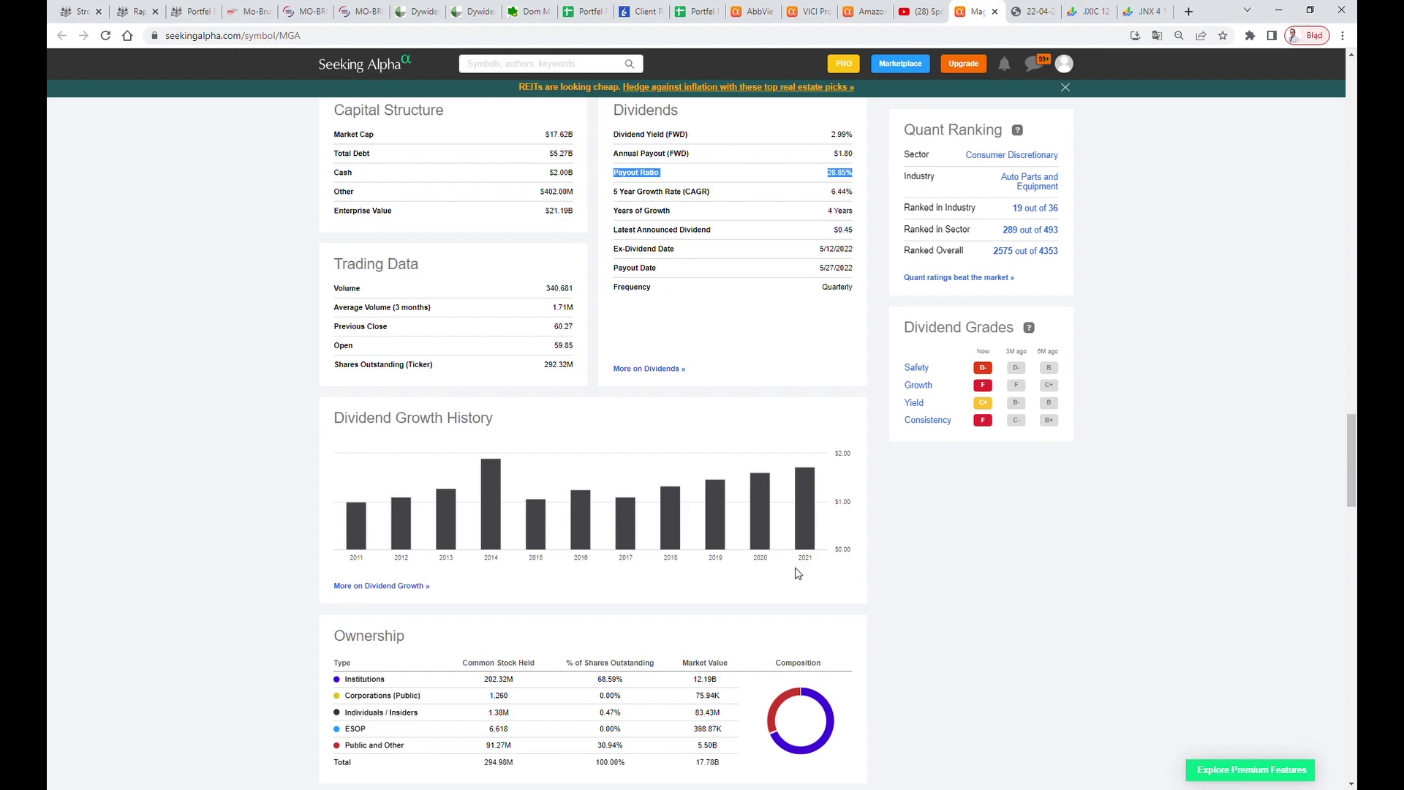
Step: Show Magna's five-day price chart, and view the Geographic Sales slide in its Q1 2022 conference call PDF
scroll(795, 574, "up", 15)
scroll(794, 574, "up", 15)
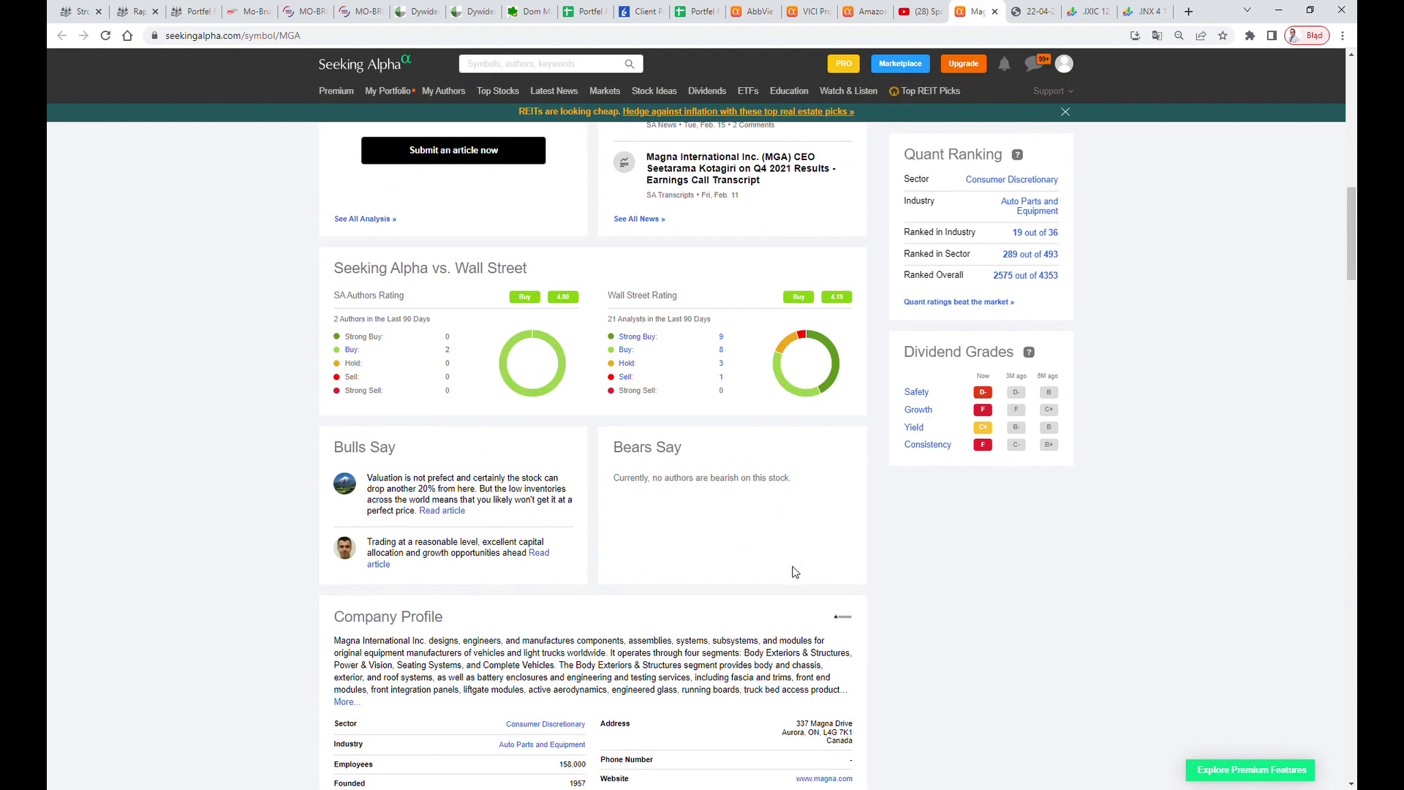
scroll(795, 572, "up", 7)
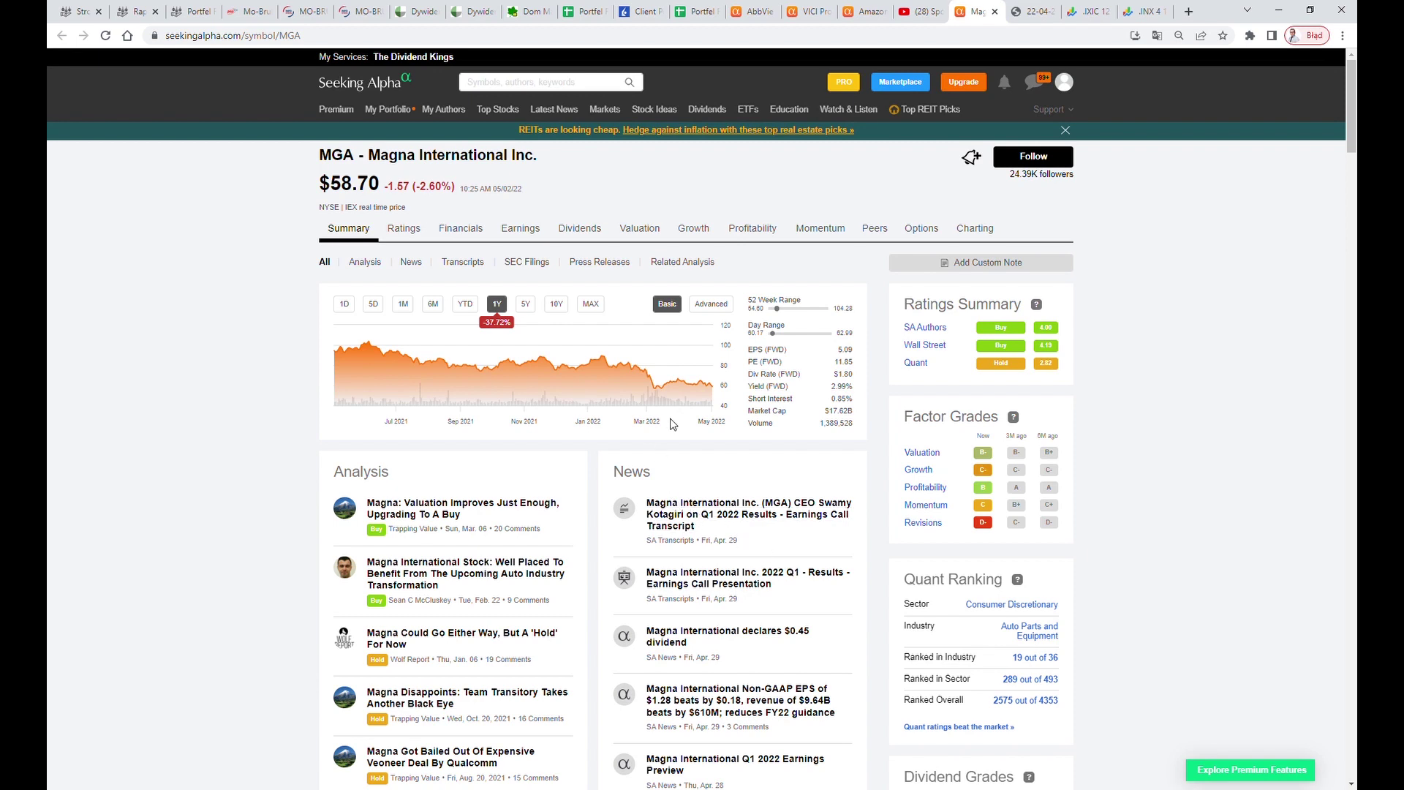
left_click(374, 306)
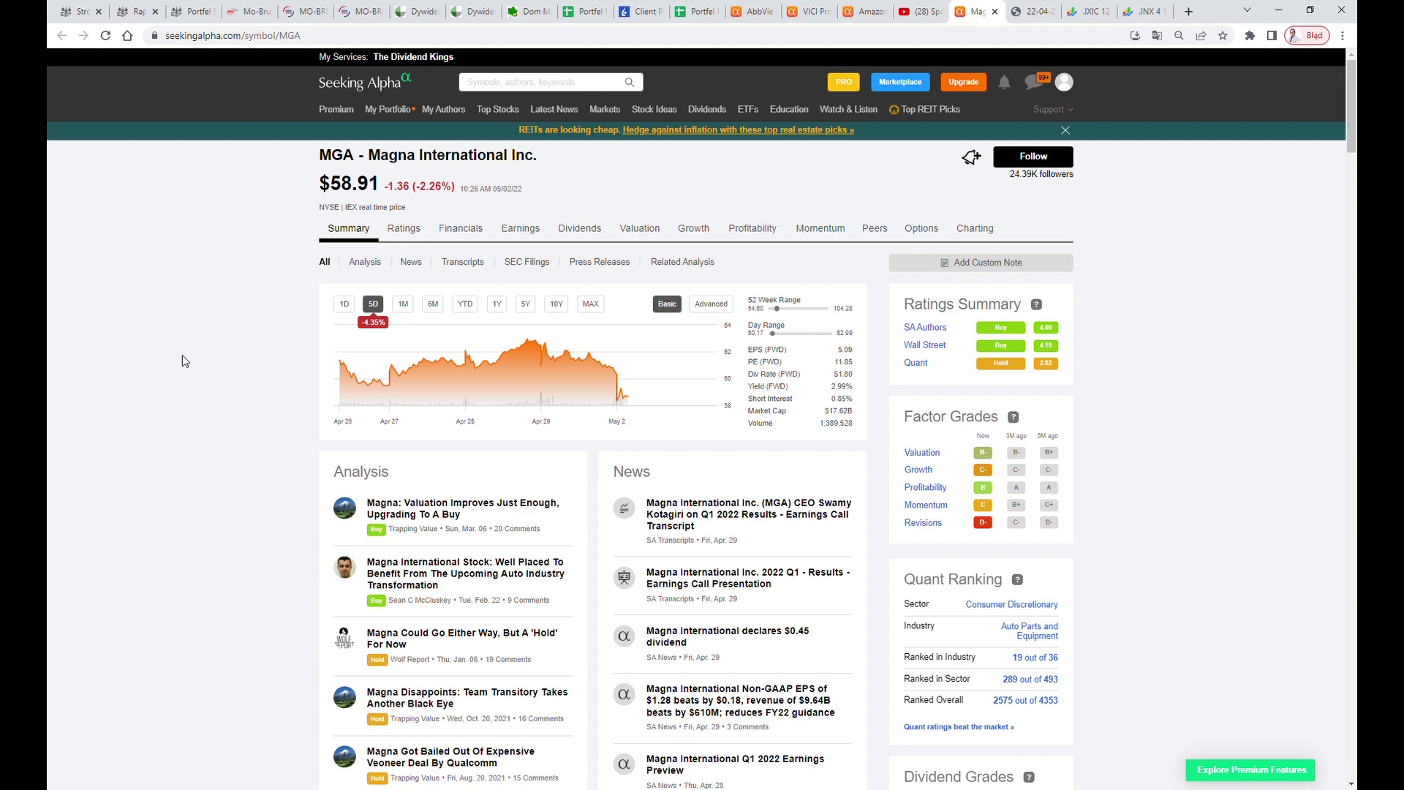
left_click(1024, 11)
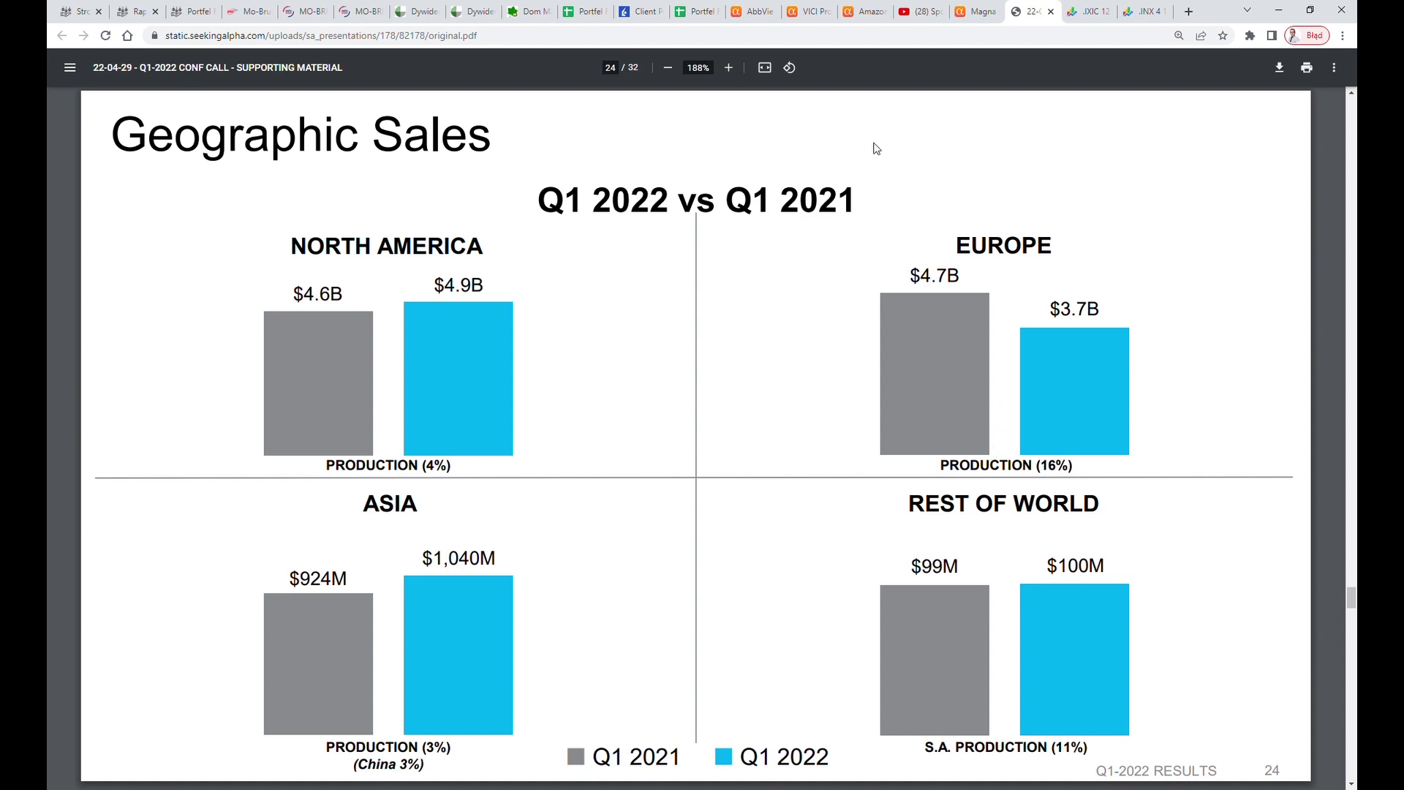
left_click(977, 11)
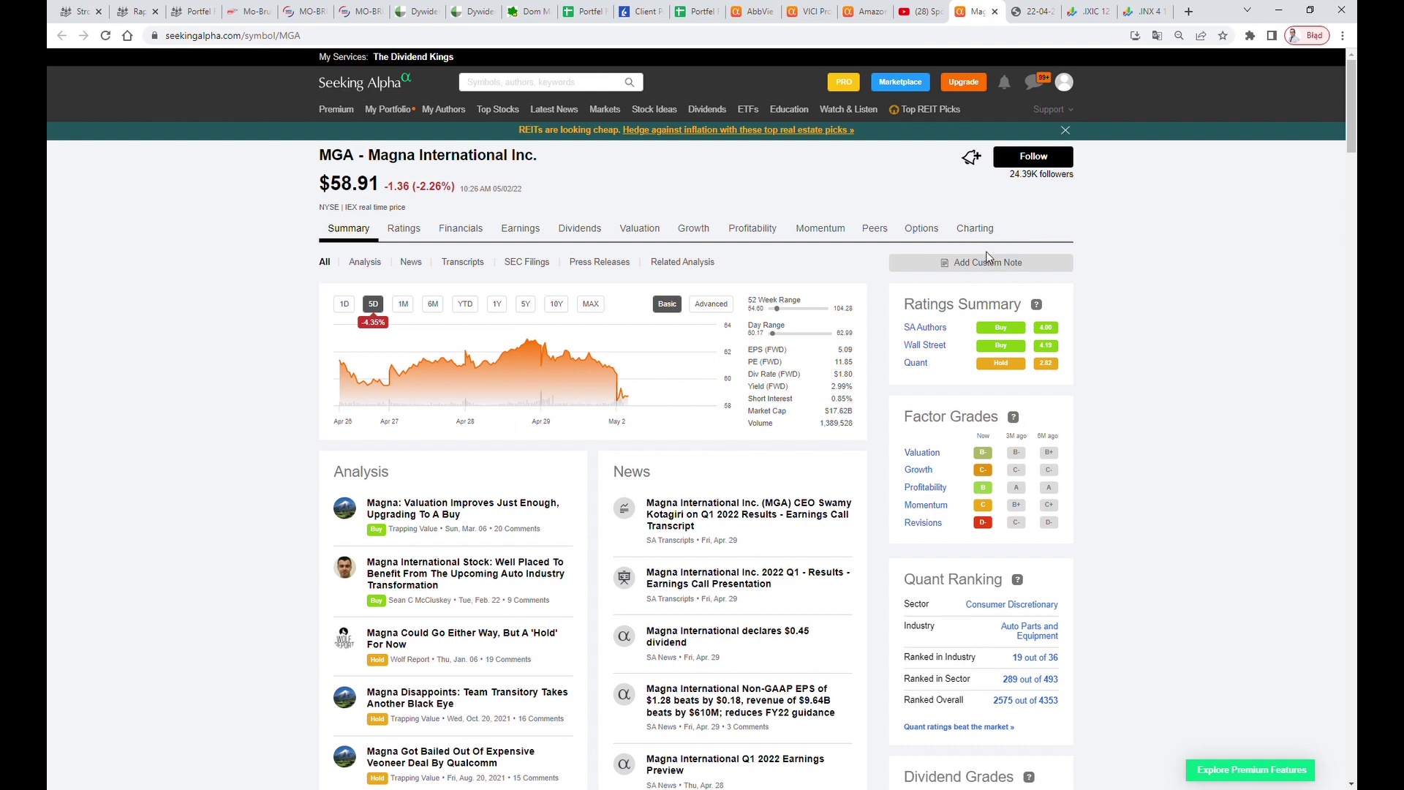
Step: Return to the Portfel Finansowa.TV spreadsheet and display its Portfolio IB sheet
left_click(695, 15)
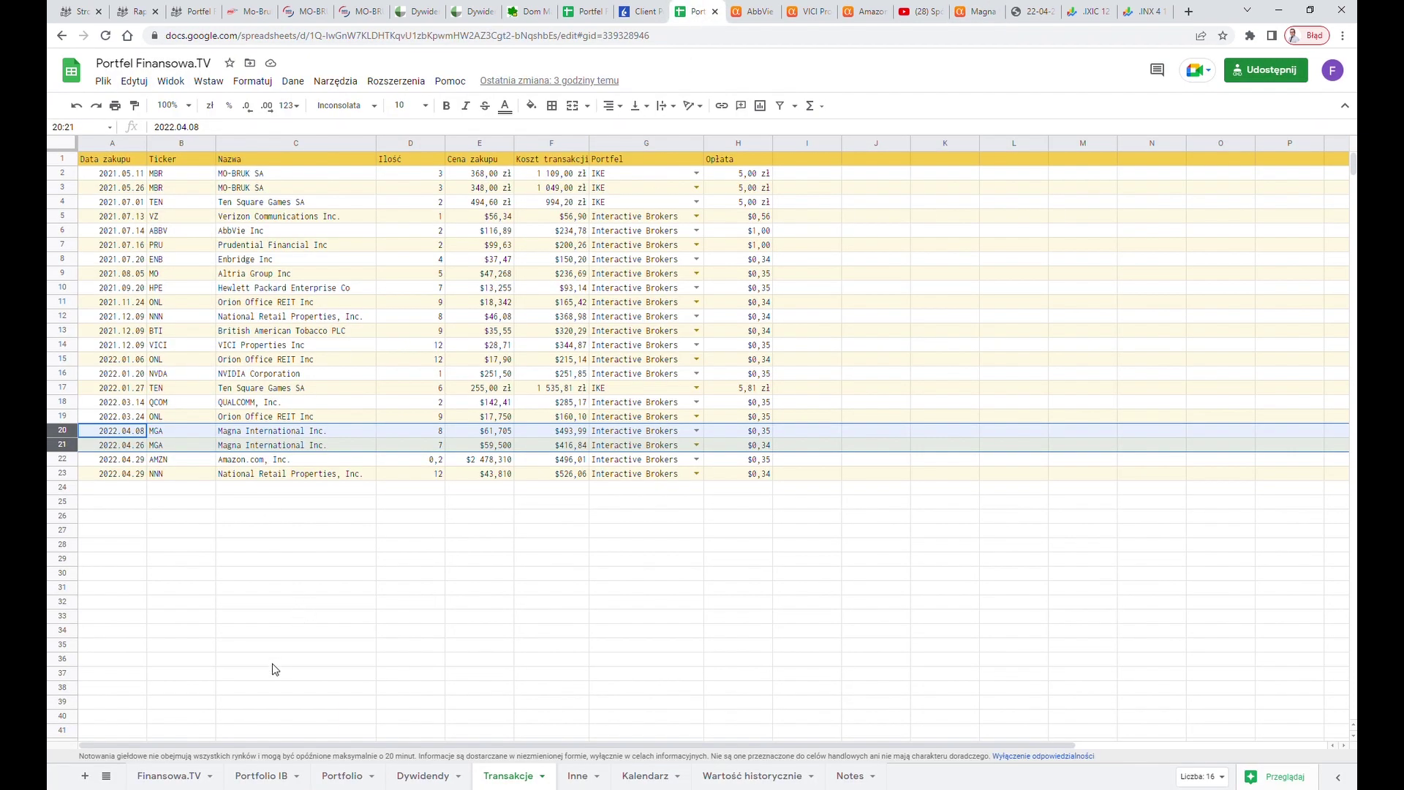
left_click(252, 776)
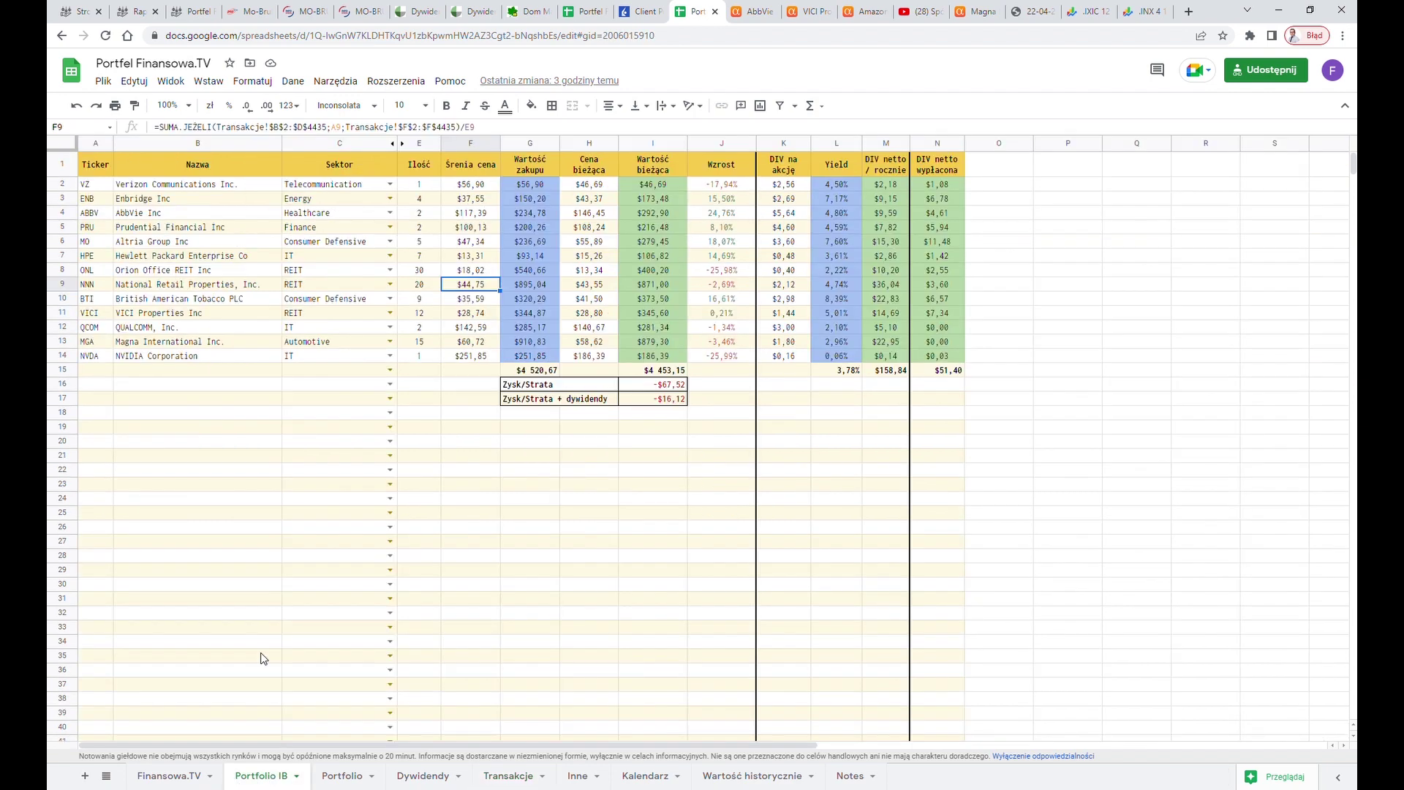
Step: Inspect Magna International's average price, current price, dividend per share, yield and annual net dividend in the Portfolio IB sheet
left_click(486, 342)
left_click(590, 342)
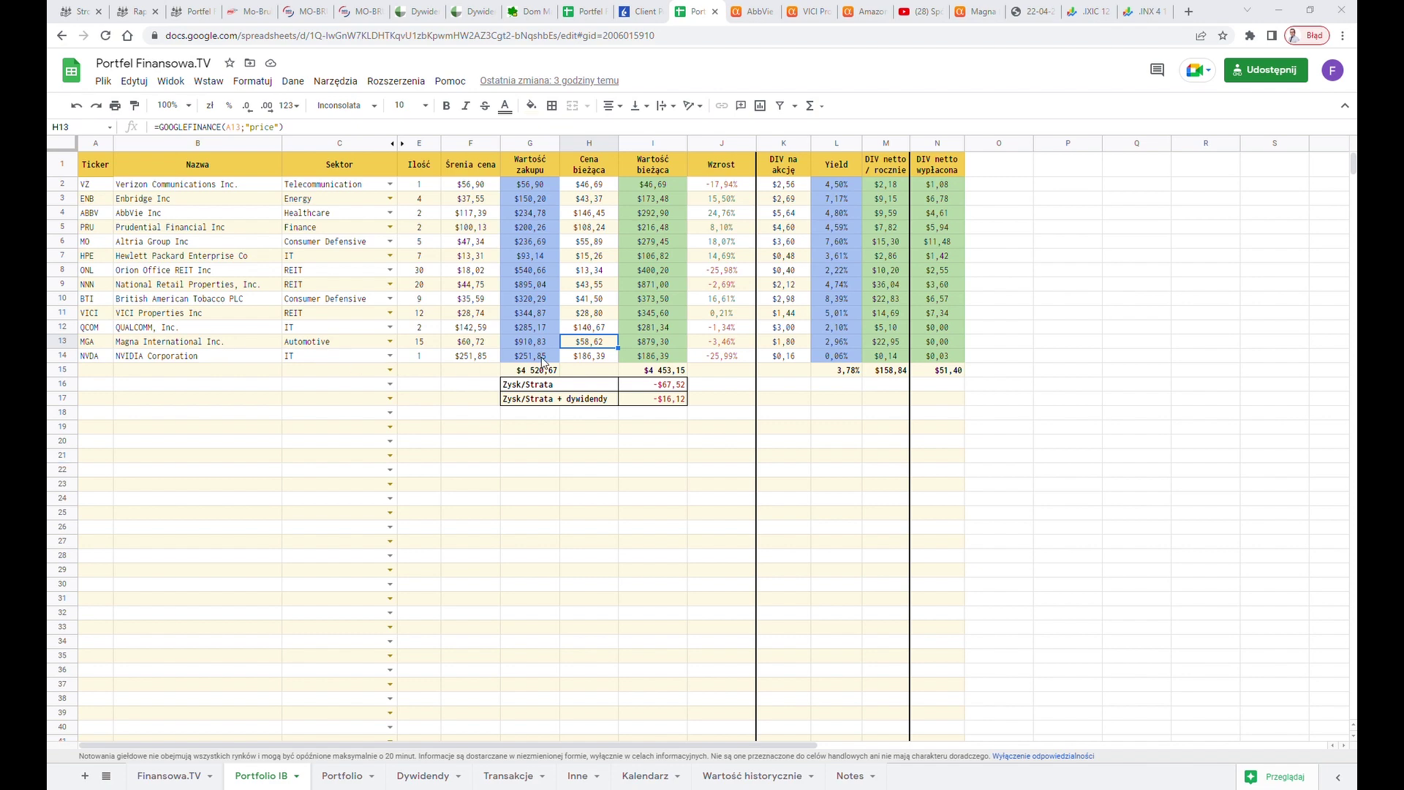
left_click_drag(775, 344, 839, 342)
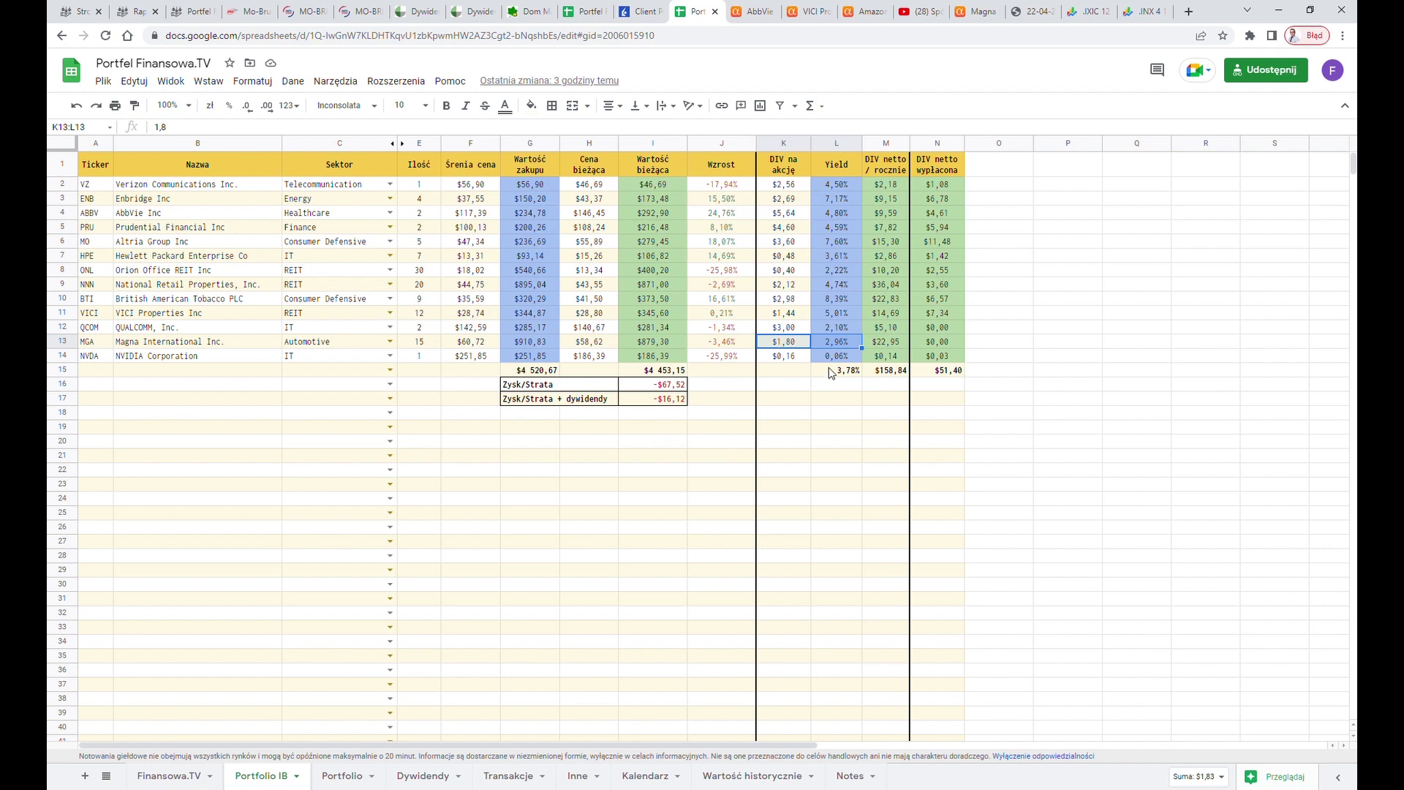
left_click(885, 343)
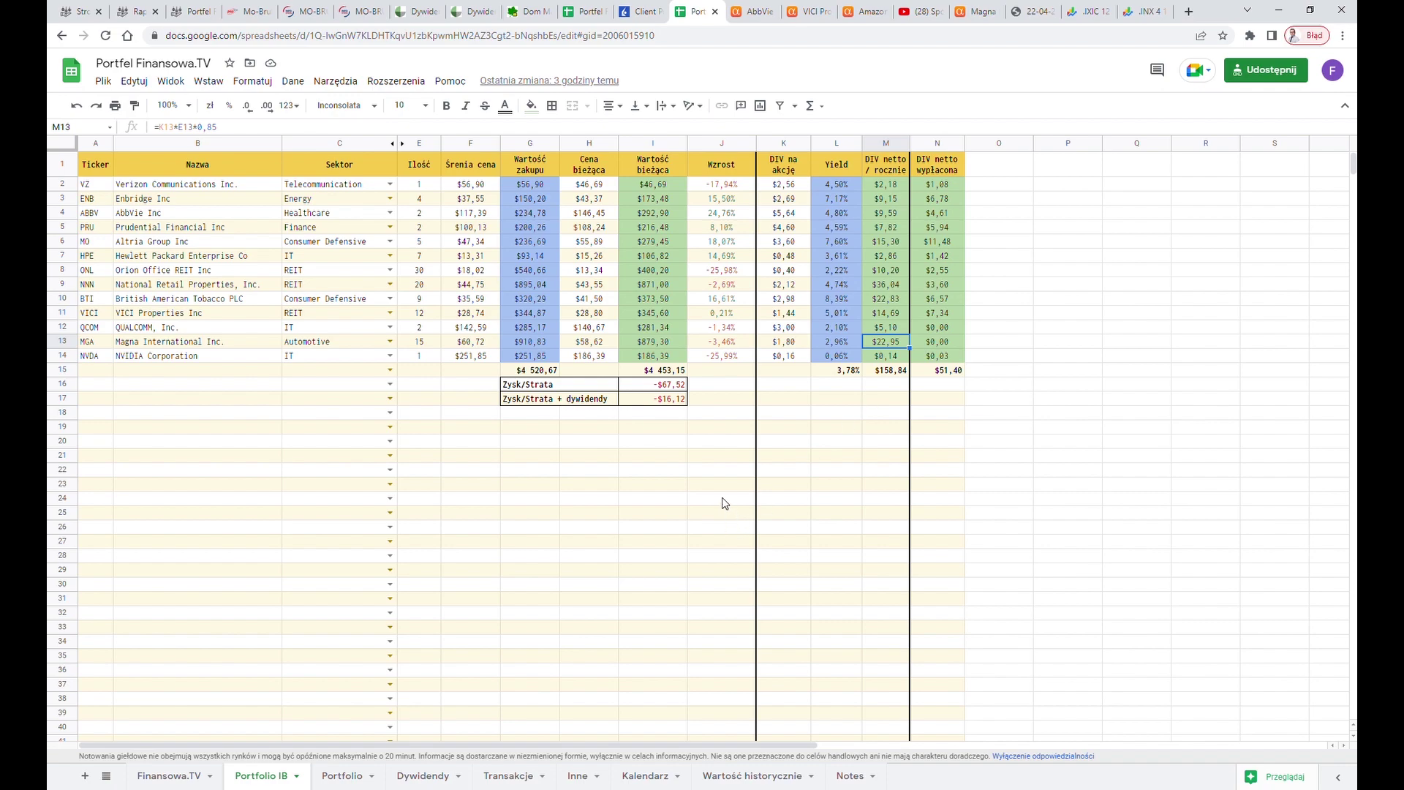
Step: Switch to the April 2022 portfolio report on finansowa.tv and examine its US stocks text and the Dywidendy and Zakupy tables
left_click(135, 11)
scroll(313, 362, "down", 9)
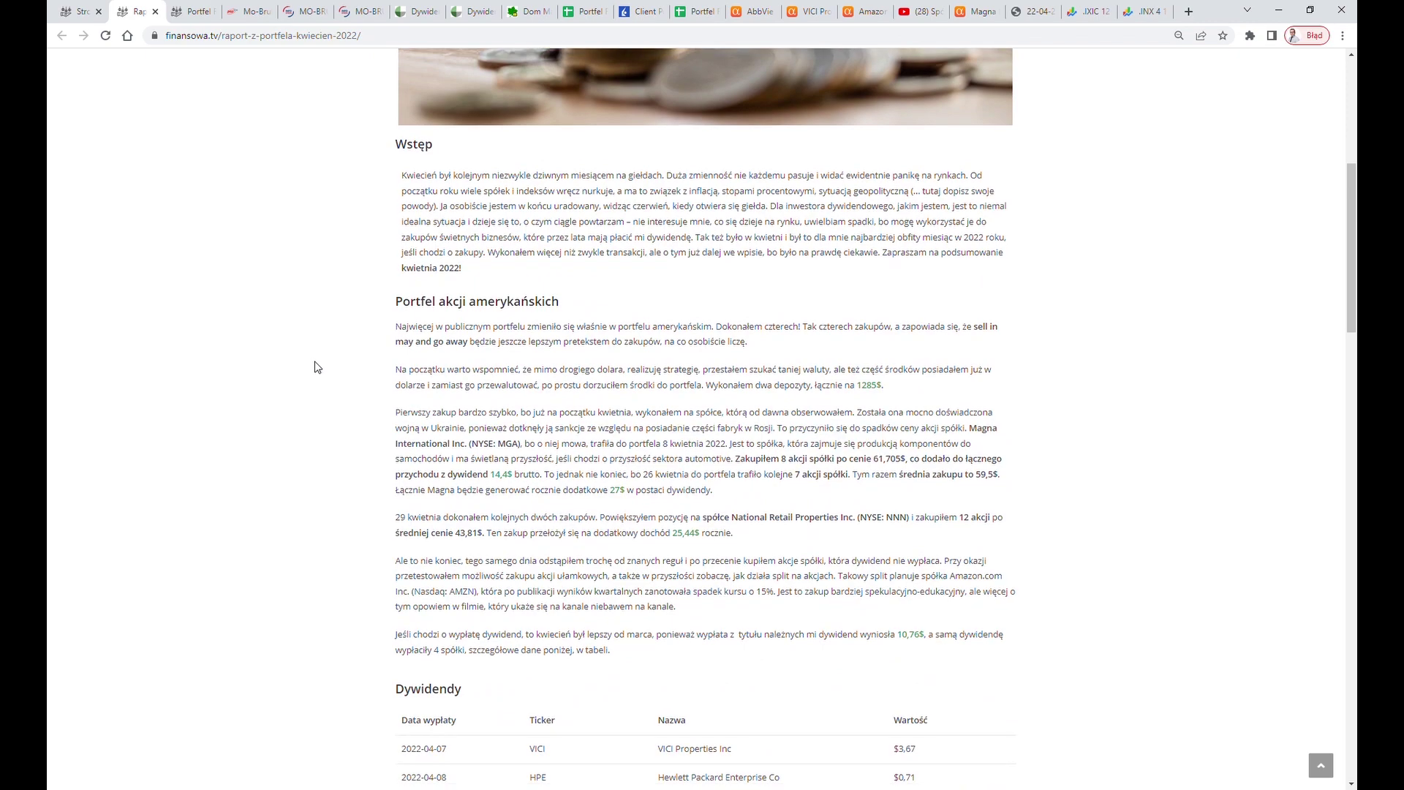
scroll(316, 367, "down", 3)
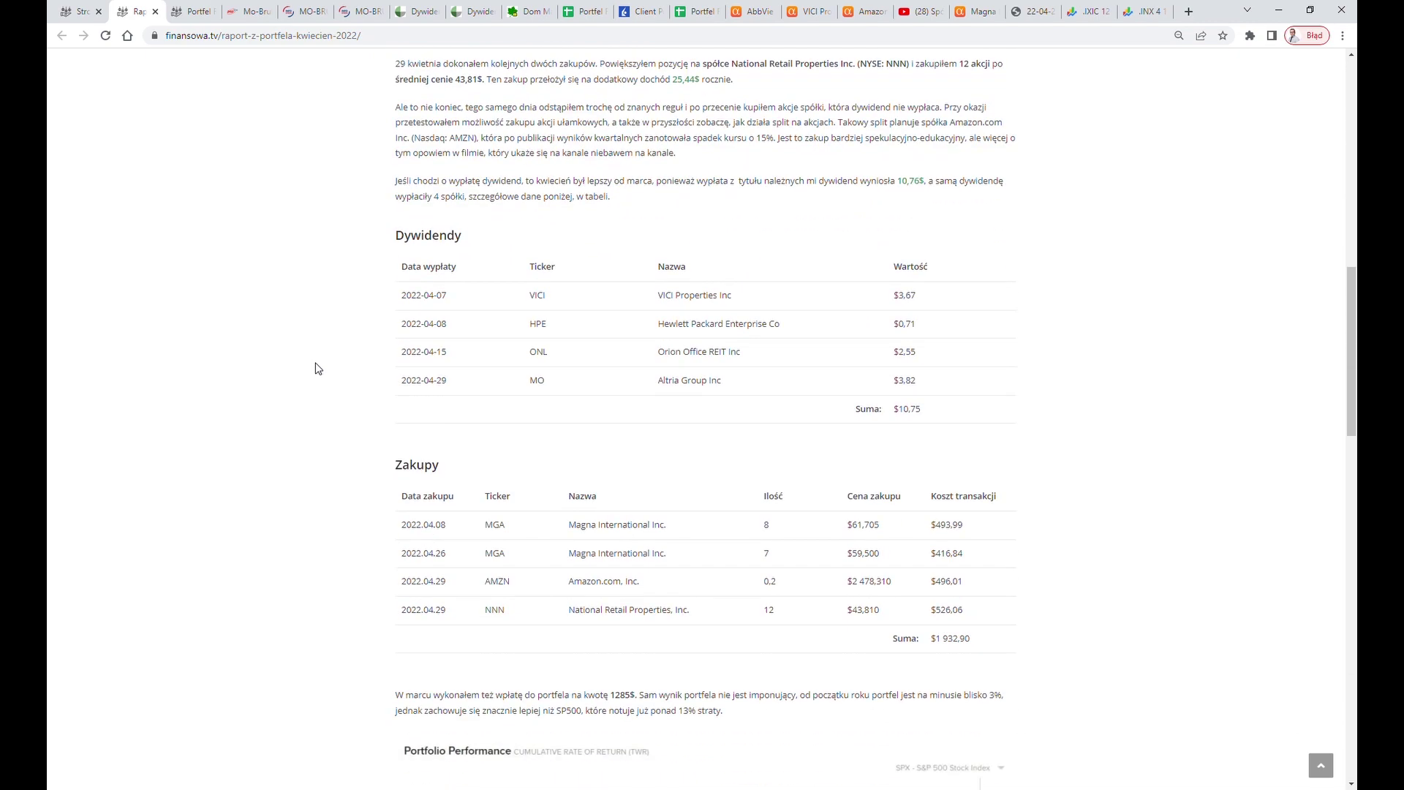
scroll(316, 367, "down", 3)
scroll(316, 368, "up", 5)
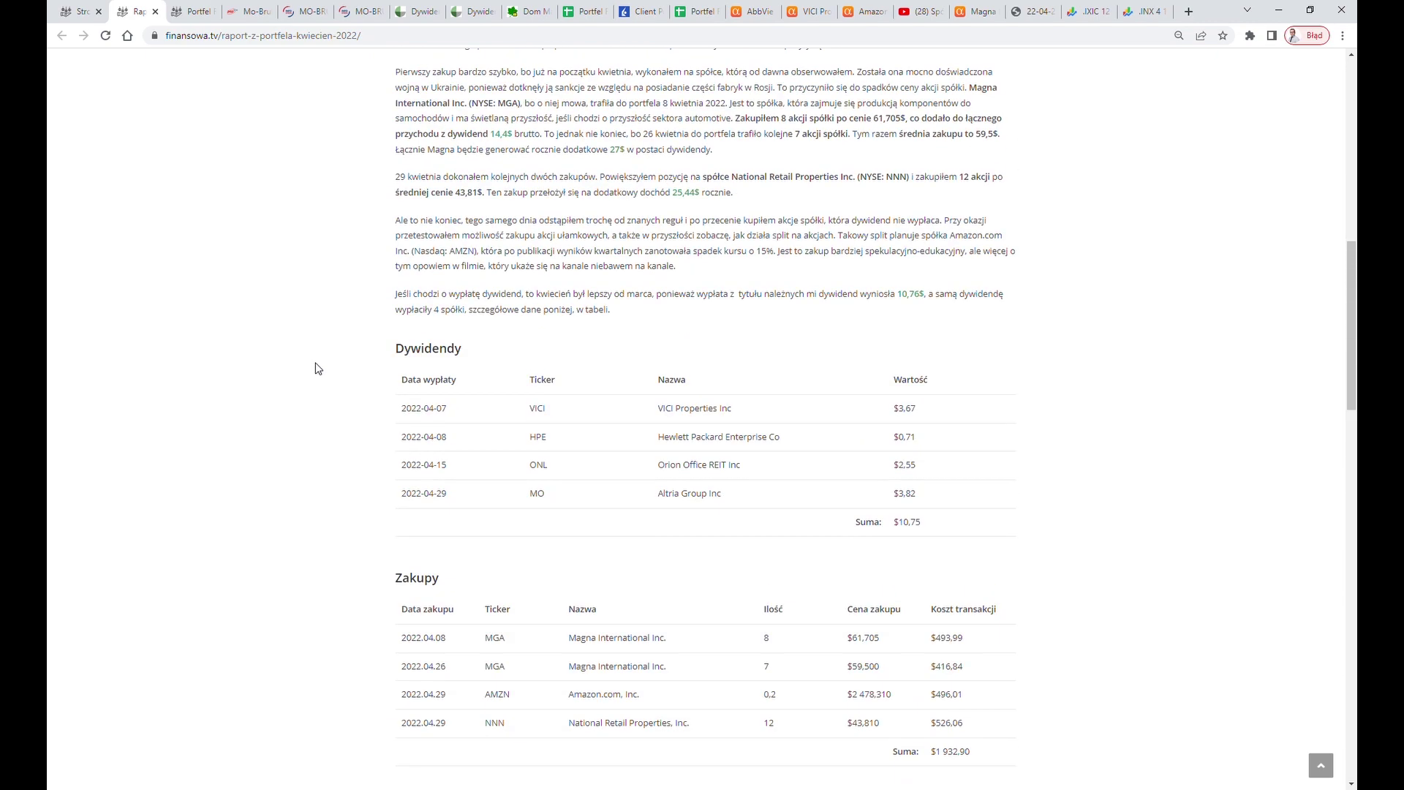
left_click_drag(742, 198, 781, 201)
scroll(798, 199, "down", 3)
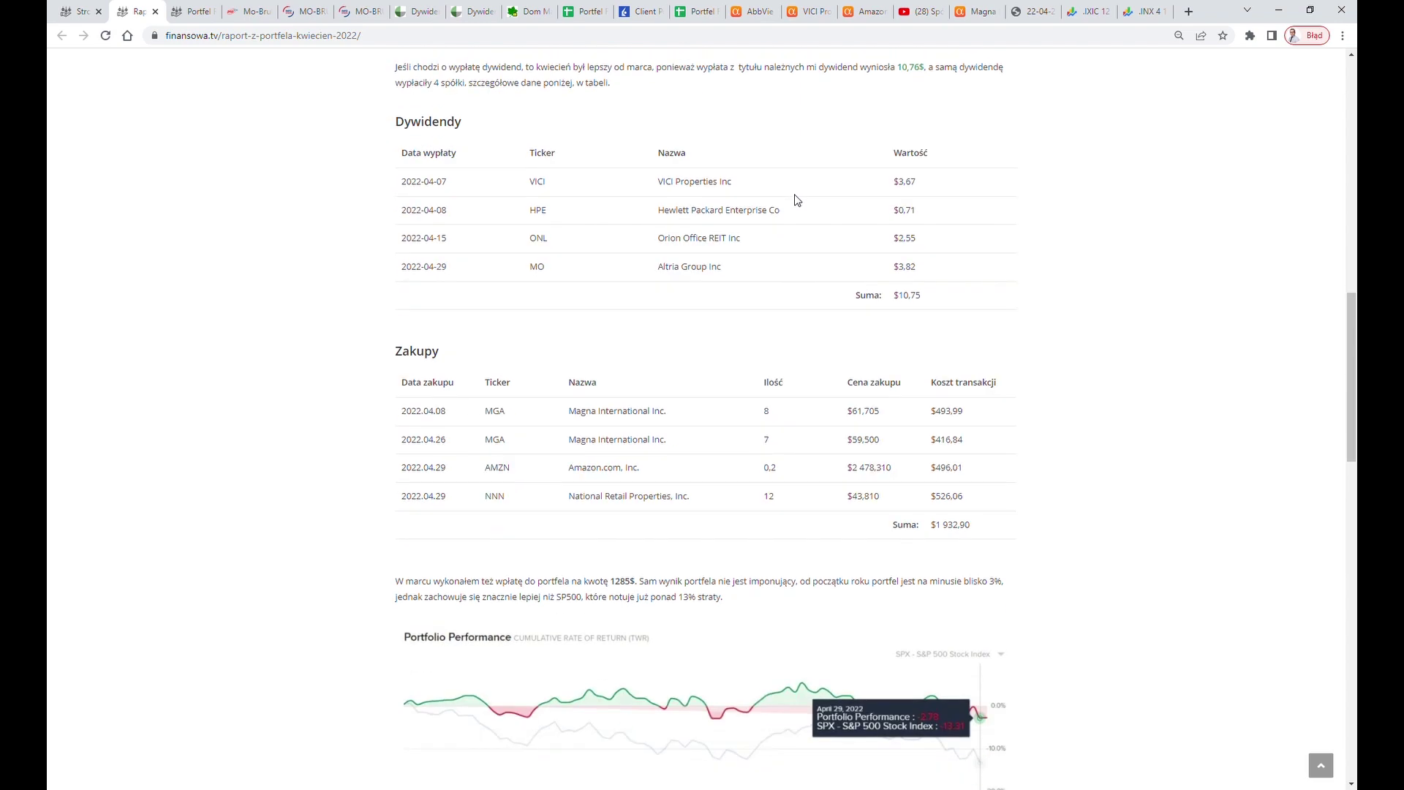
Step: Examine the report's Portfolio Performance chart and Podsumowanie section, and return to its Wstęp and Portfel akcji amerykańskich sections
scroll(797, 199, "down", 5)
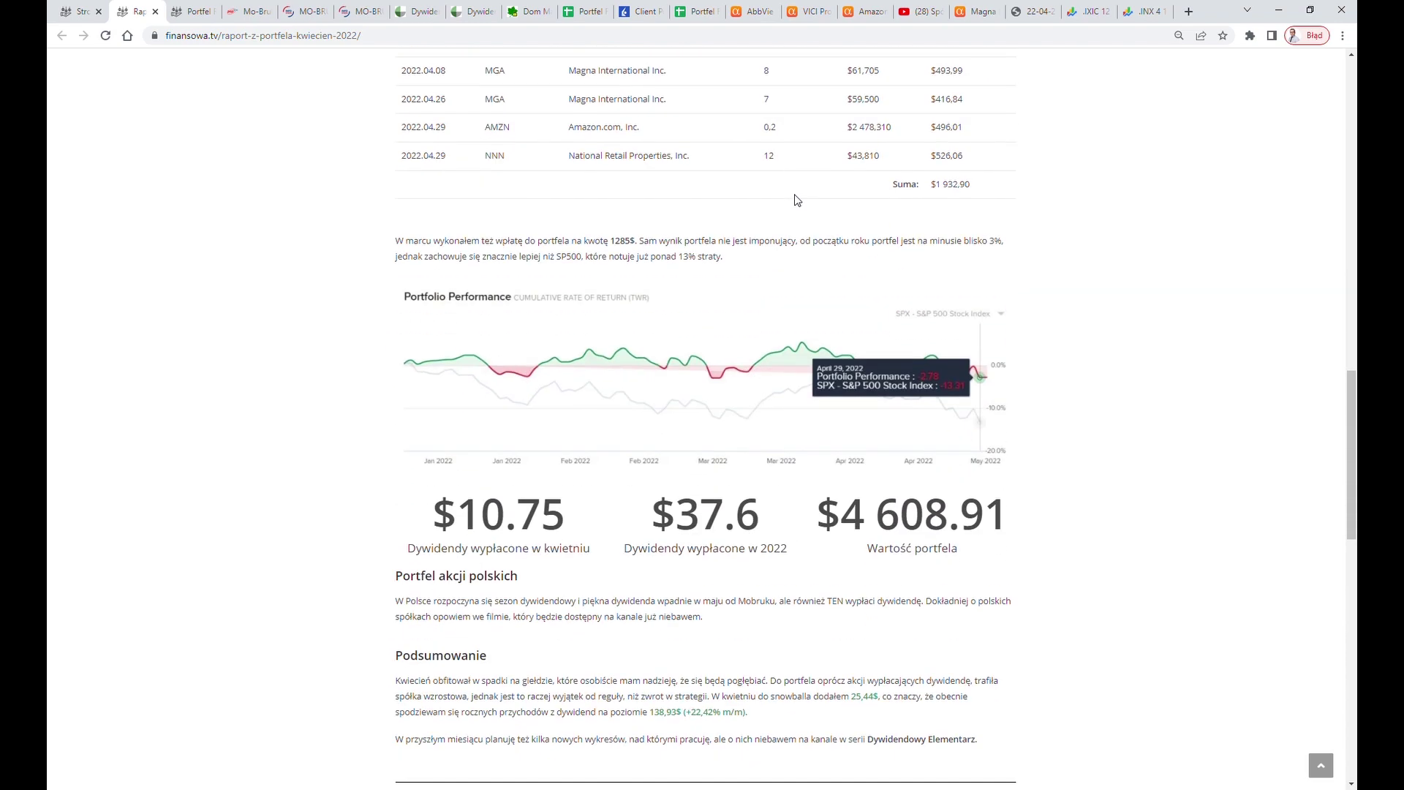
scroll(797, 199, "down", 2)
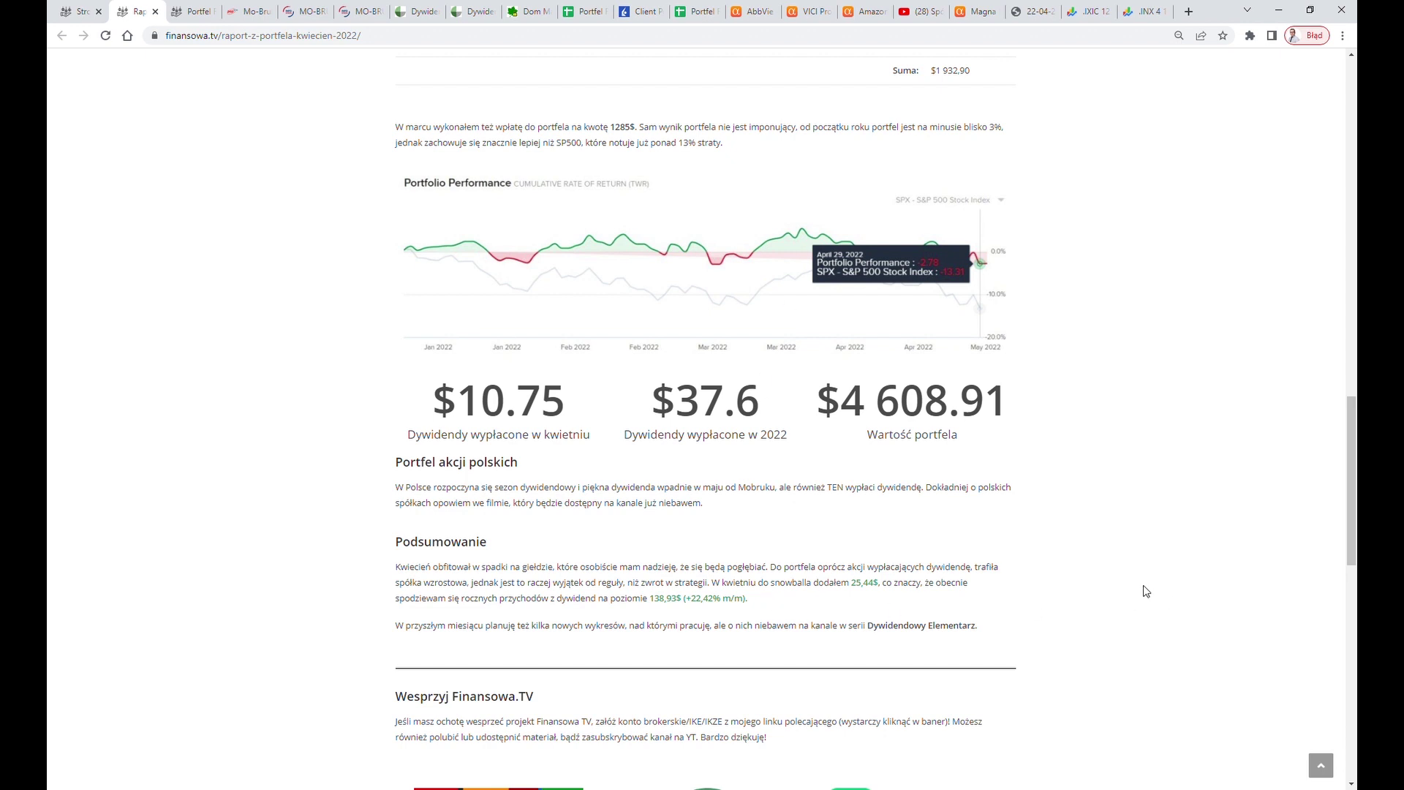
scroll(1145, 591, "down", 1)
scroll(1145, 591, "up", 15)
scroll(1144, 592, "up", 7)
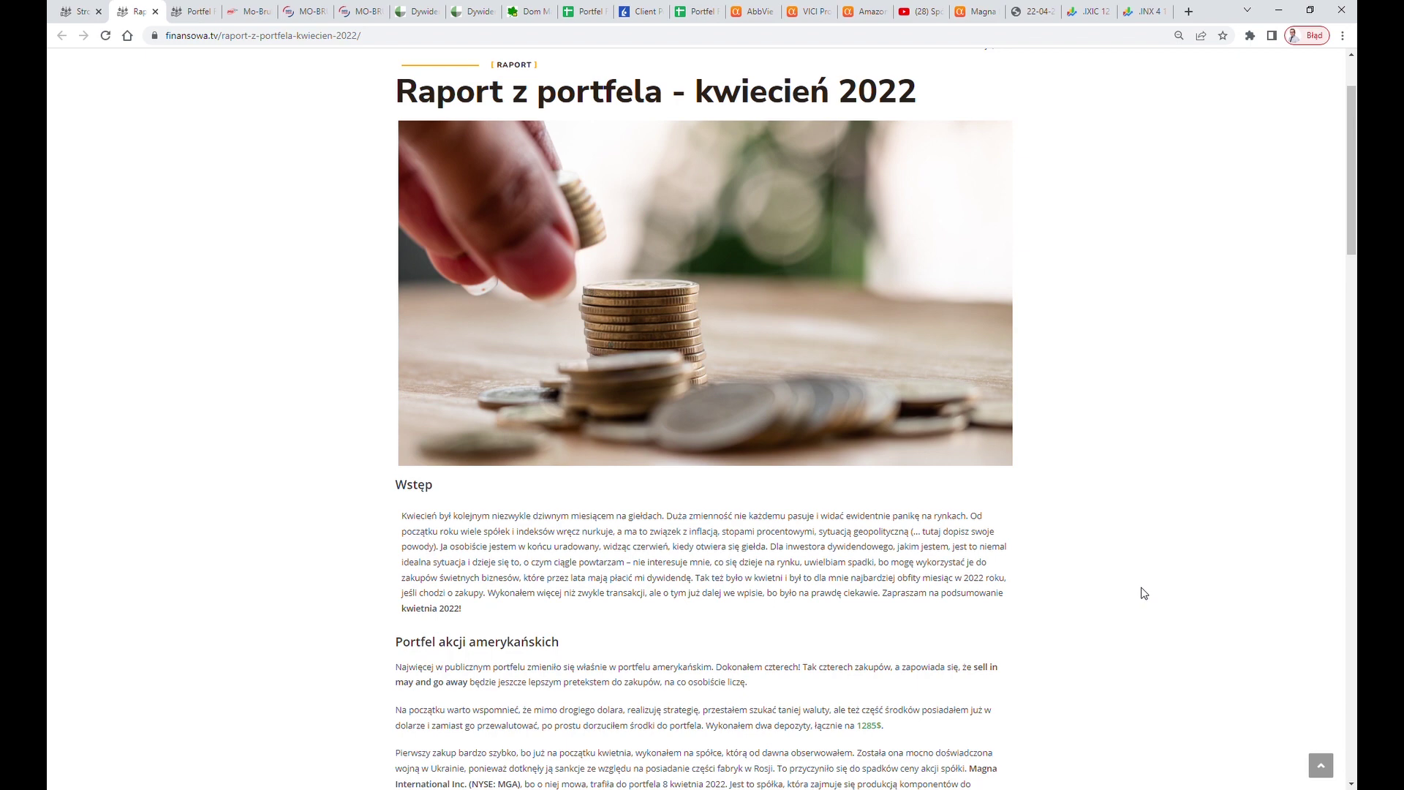
scroll(1144, 592, "down", 3)
scroll(1145, 592, "down", 2)
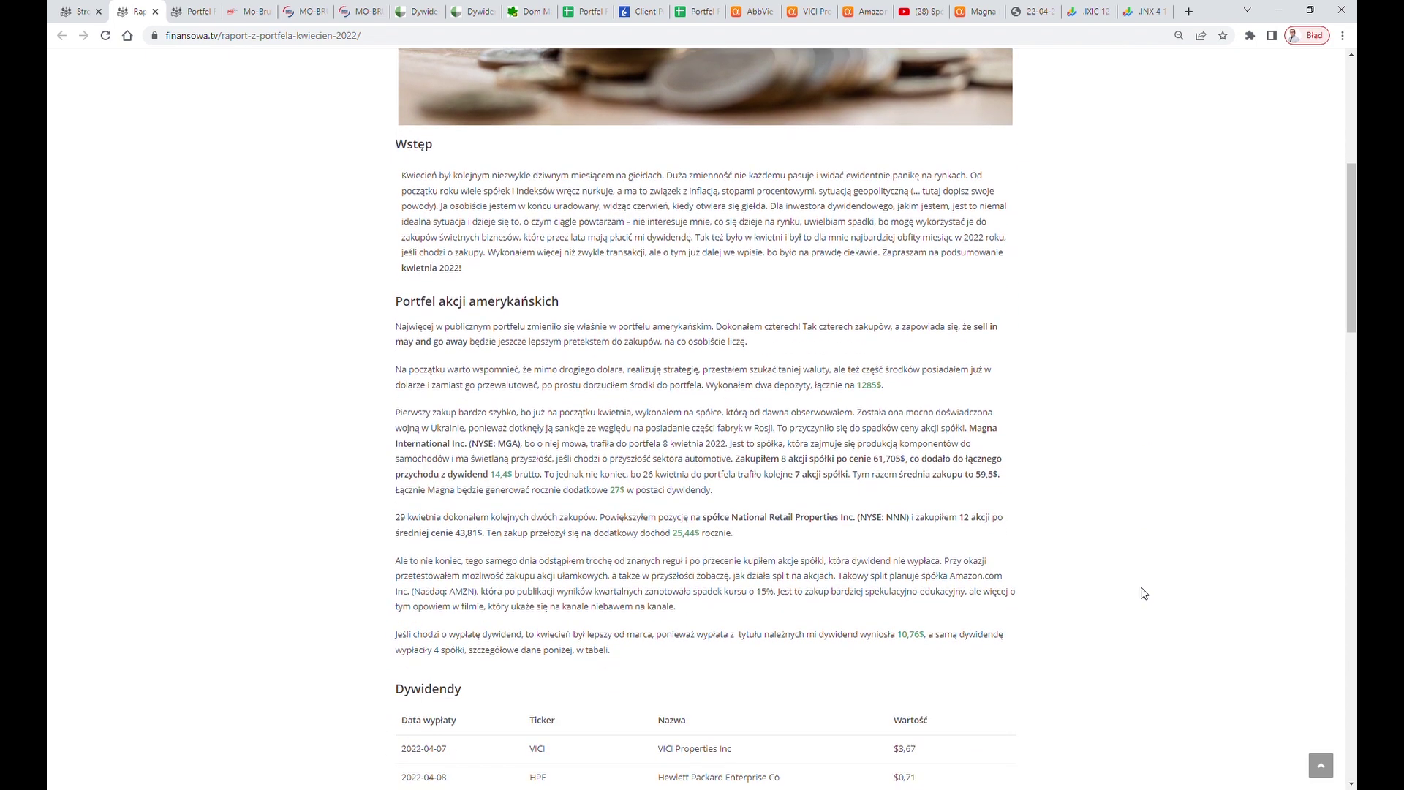
Step: Return to the Portfel Finansowa.TV spreadsheet and select the total purchase value of the Portfolio IB holdings
left_click(694, 10)
left_click(548, 371)
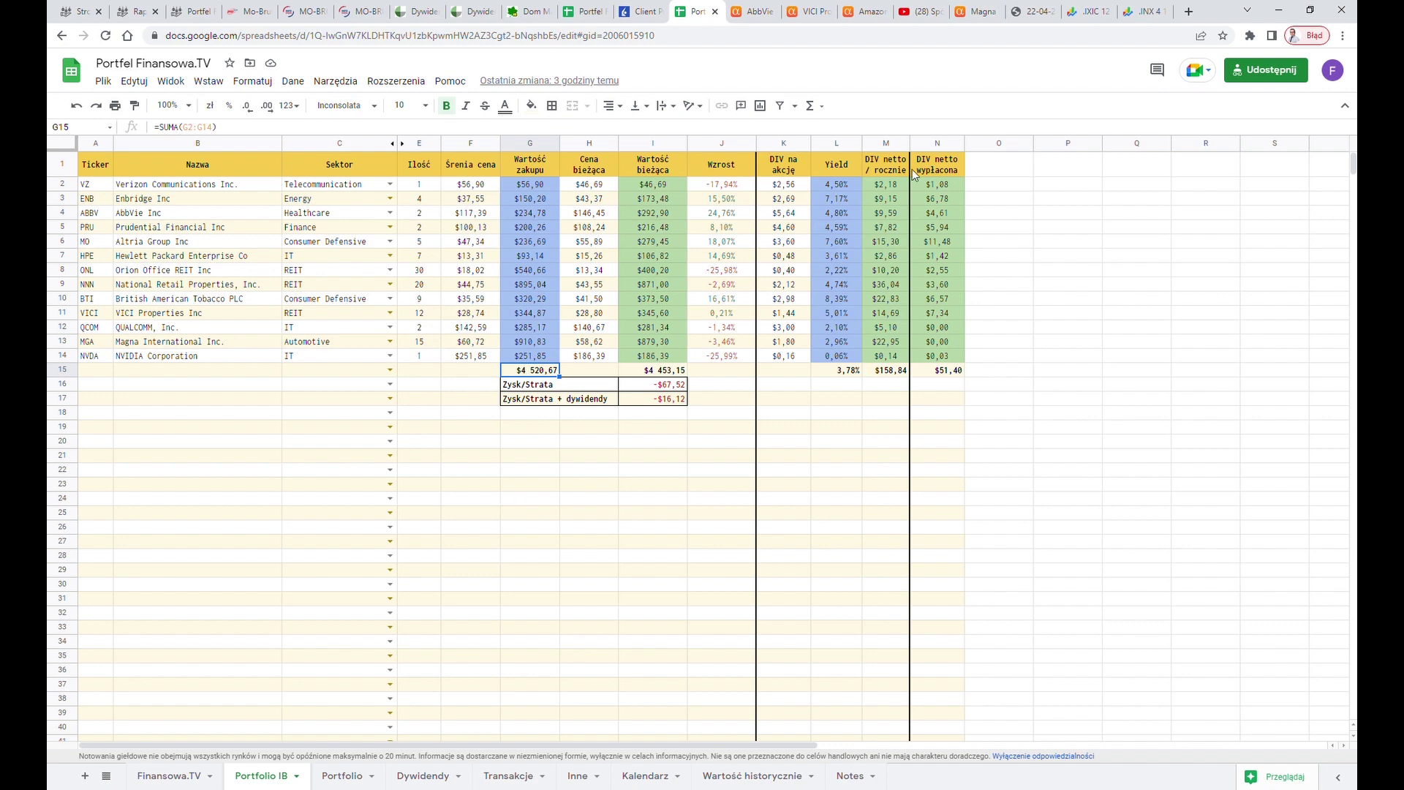
Step: View the NASDAQ Composite's year-to-date chart on Google Finance, and show the S&P 500 index over one year
left_click(1089, 12)
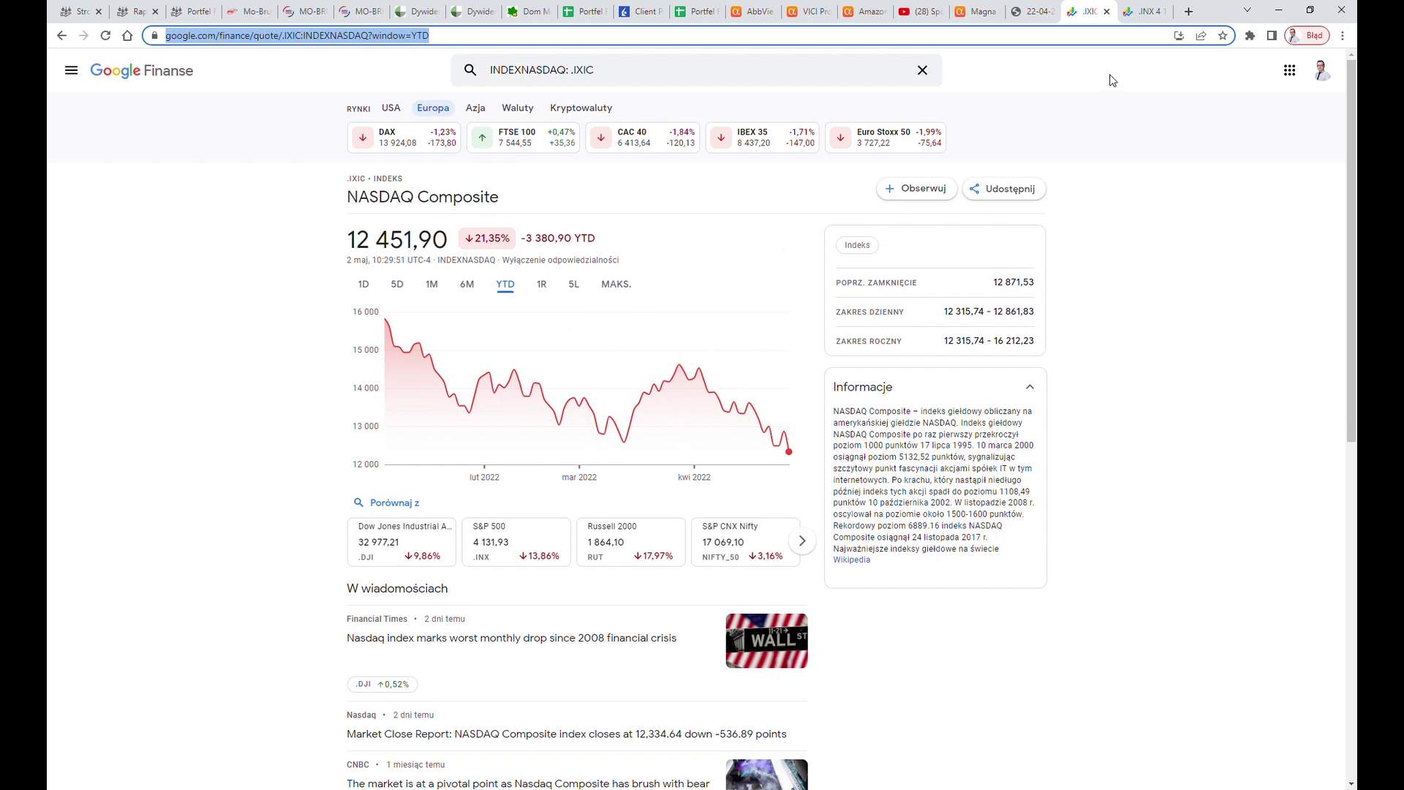
left_click(1141, 12)
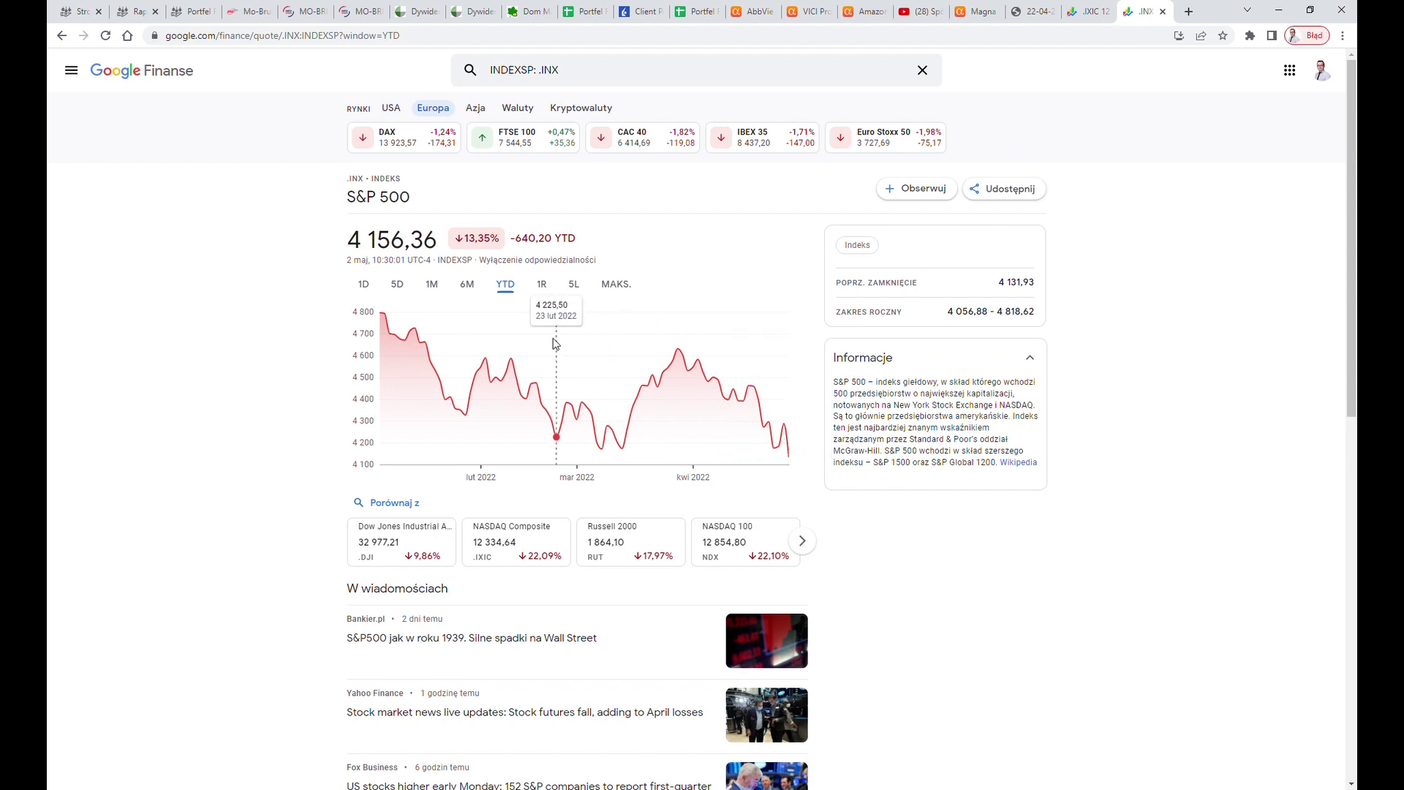
left_click(542, 285)
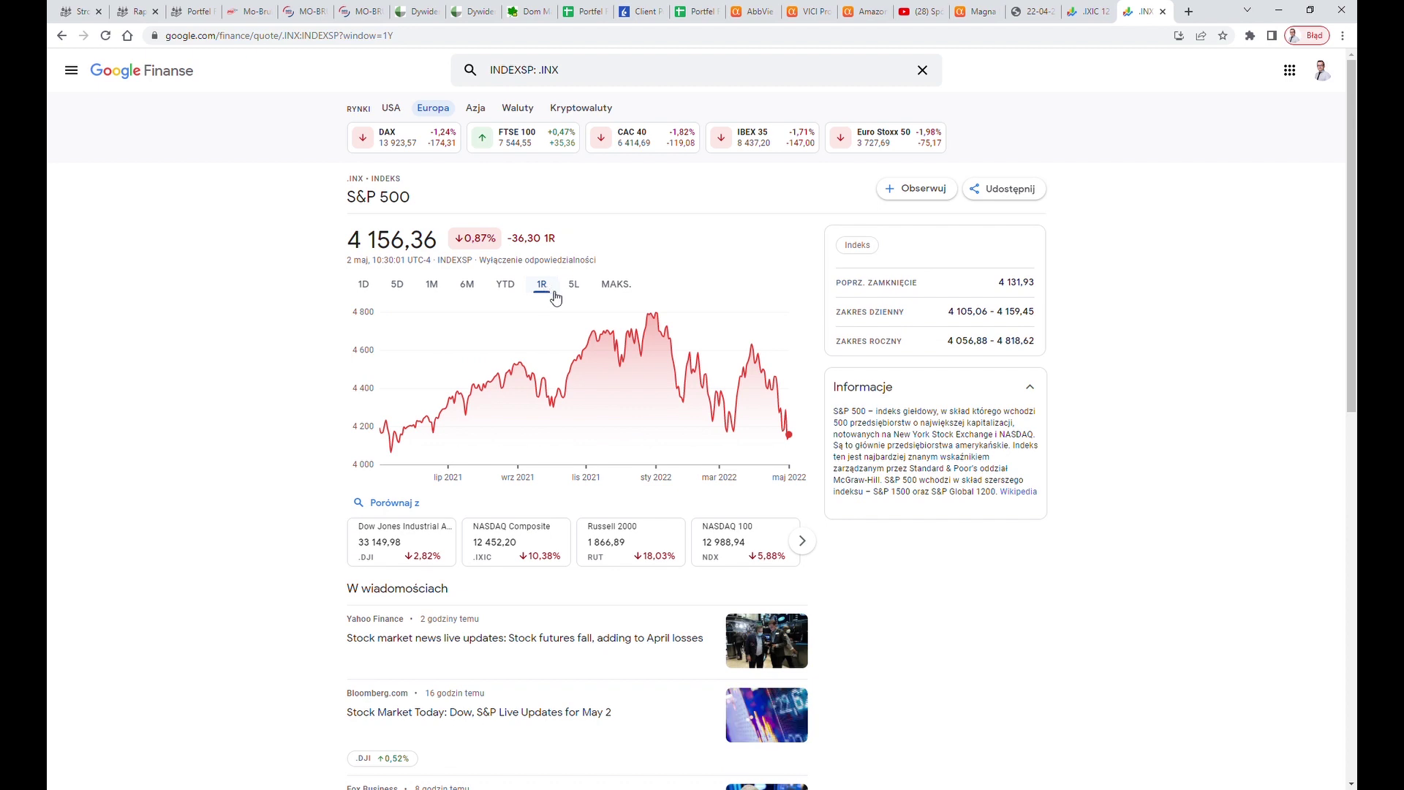